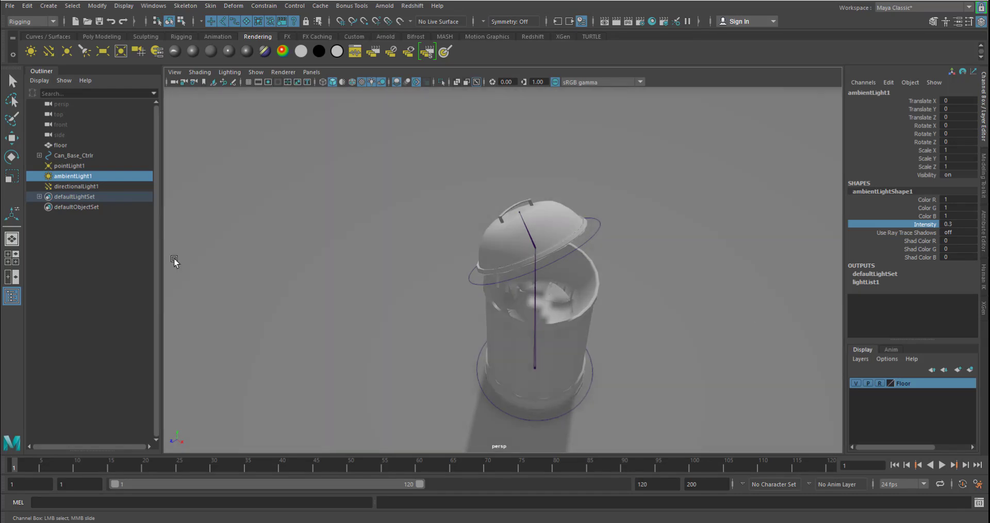
Change the colour of pointLight1 inside the trash can to orange
{"action": "left_click", "coordinate": [69, 165]}
{"action": "left_click_drag", "start_coordinate": [671, 361], "coordinate": [604, 331], "text": "alt"}
{"action": "key", "text": "t"}
{"action": "key", "text": "ctrl+a"}
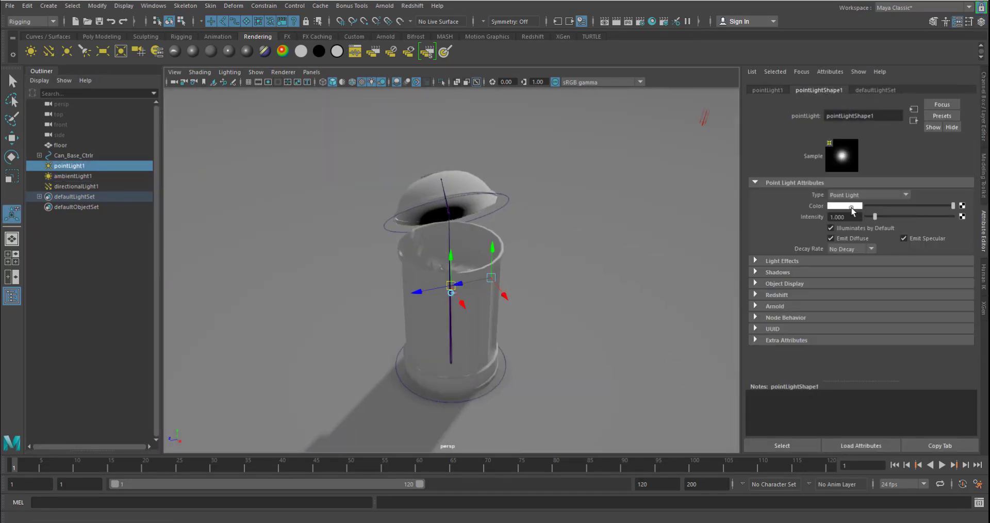
{"action": "left_click", "coordinate": [845, 206]}
{"action": "left_click", "coordinate": [880, 174]}
{"action": "middle_click_drag", "start_coordinate": [541, 297], "coordinate": [535, 310], "text": "alt"}
{"action": "mouse_move", "coordinate": [535, 310]}
{"action": "left_mouse_down", "text": "alt"}
{"action": "mouse_move", "coordinate": [581, 326]}
{"action": "mouse_move", "coordinate": [478, 250]}
{"action": "left_mouse_up", "text": "alt"}
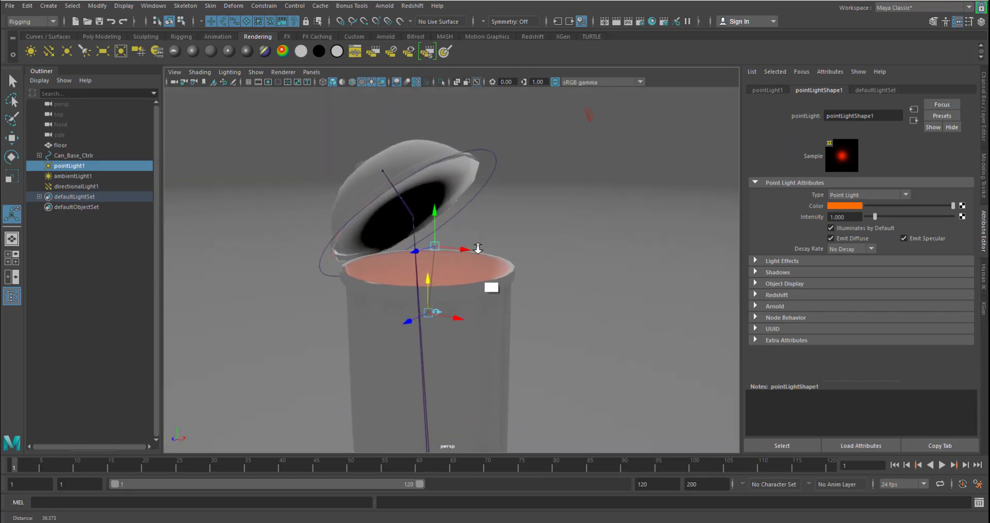
{"action": "right_click_drag", "start_coordinate": [478, 251], "coordinate": [433, 216], "text": "alt"}
{"action": "key", "text": "q"}
{"action": "left_click", "coordinate": [352, 81]}
{"action": "mouse_move", "coordinate": [516, 330]}
{"action": "left_mouse_down", "text": "alt"}
{"action": "mouse_move", "coordinate": [536, 267]}
{"action": "mouse_move", "coordinate": [583, 268]}
{"action": "left_mouse_up", "text": "alt"}
{"action": "left_click", "coordinate": [583, 262]}
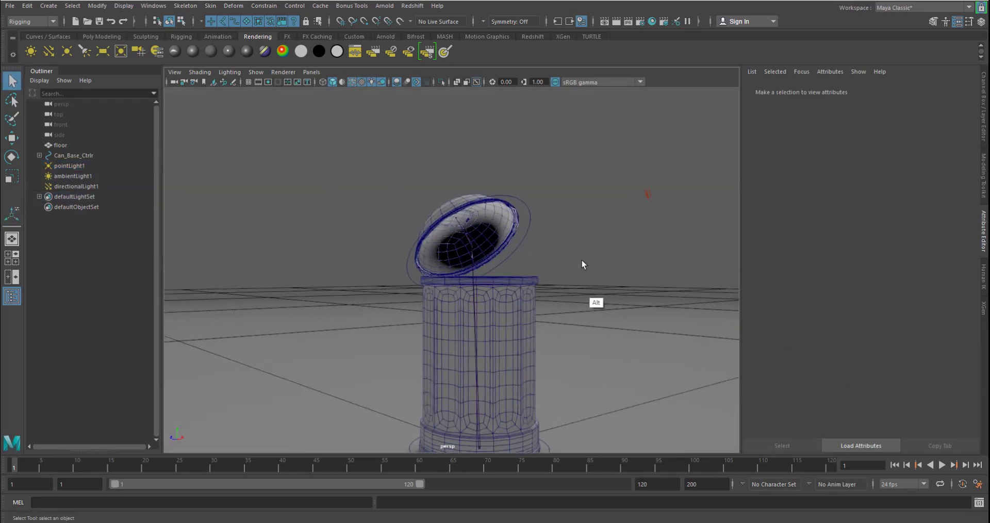
{"action": "left_click", "coordinate": [351, 81]}
Switch the viewport background to the blue gradient
{"action": "left_click", "coordinate": [508, 315]}
{"action": "left_click_drag", "start_coordinate": [547, 310], "coordinate": [583, 321], "text": "alt"}
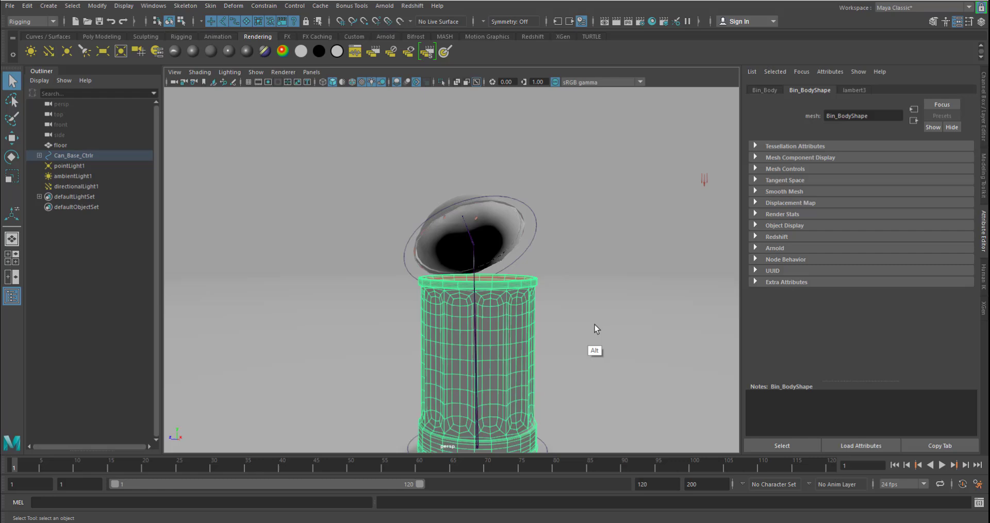
{"action": "key", "text": "alt+b"}
{"action": "left_click", "coordinate": [643, 228]}
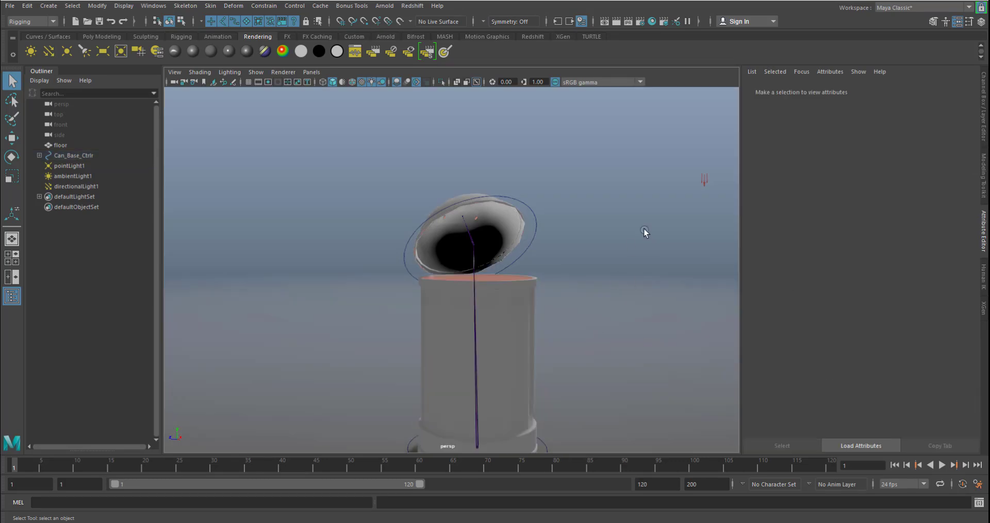
{"action": "left_click_drag", "start_coordinate": [585, 279], "coordinate": [380, 319], "text": "alt"}
{"action": "right_click_drag", "start_coordinate": [379, 320], "coordinate": [522, 349], "text": "alt"}
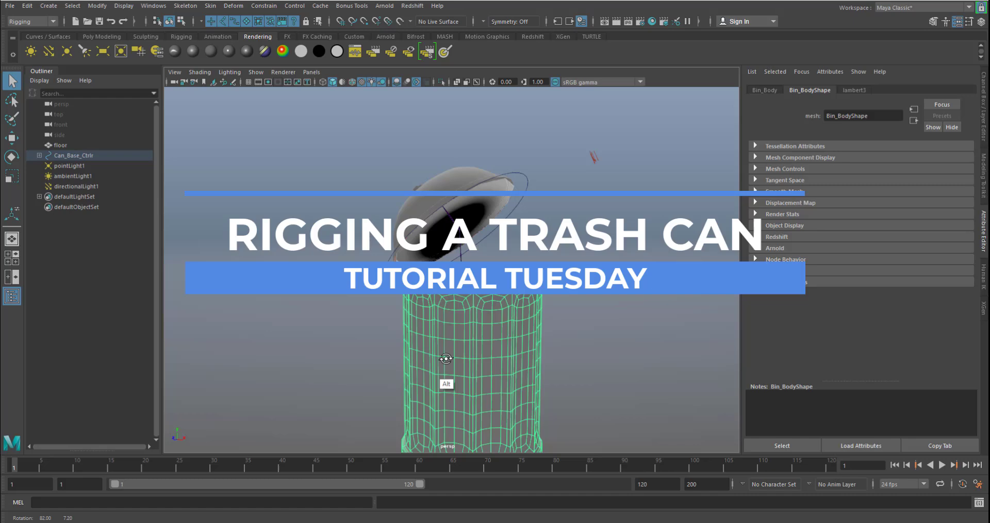
Turn on smooth mesh preview for the trash can body
{"action": "left_click_drag", "start_coordinate": [443, 360], "coordinate": [446, 415], "text": "alt"}
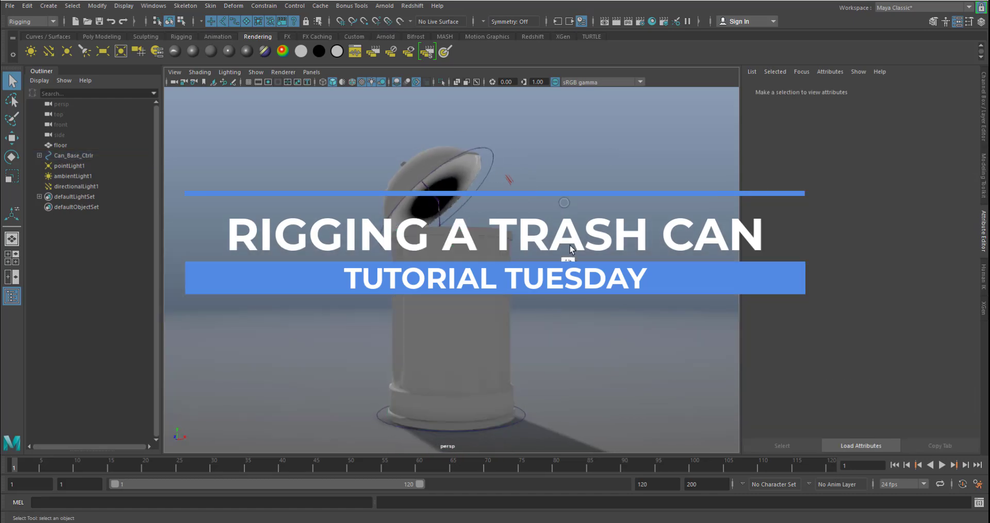
{"action": "left_click", "coordinate": [490, 189]}
{"action": "left_click_drag", "start_coordinate": [571, 249], "coordinate": [567, 322], "text": "alt"}
{"action": "left_click", "coordinate": [490, 258]}
{"action": "key", "text": "3"}
{"action": "left_click", "coordinate": [551, 212]}
Move pointLight1 upward inside the trash can and change its decay rate
{"action": "key", "text": "w"}
{"action": "left_click", "coordinate": [83, 166]}
{"action": "left_click_drag", "start_coordinate": [451, 401], "coordinate": [458, 249]}
{"action": "right_click_drag", "start_coordinate": [515, 258], "coordinate": [464, 258], "text": "alt"}
{"action": "left_click", "coordinate": [854, 249]}
{"action": "left_click", "coordinate": [841, 266]}
{"action": "mouse_move", "coordinate": [629, 328]}
{"action": "left_mouse_down", "text": "alt"}
{"action": "mouse_move", "coordinate": [628, 370]}
{"action": "mouse_move", "coordinate": [628, 330]}
{"action": "left_mouse_up", "text": "alt"}
{"action": "left_click", "coordinate": [857, 250]}
{"action": "left_click", "coordinate": [846, 275]}
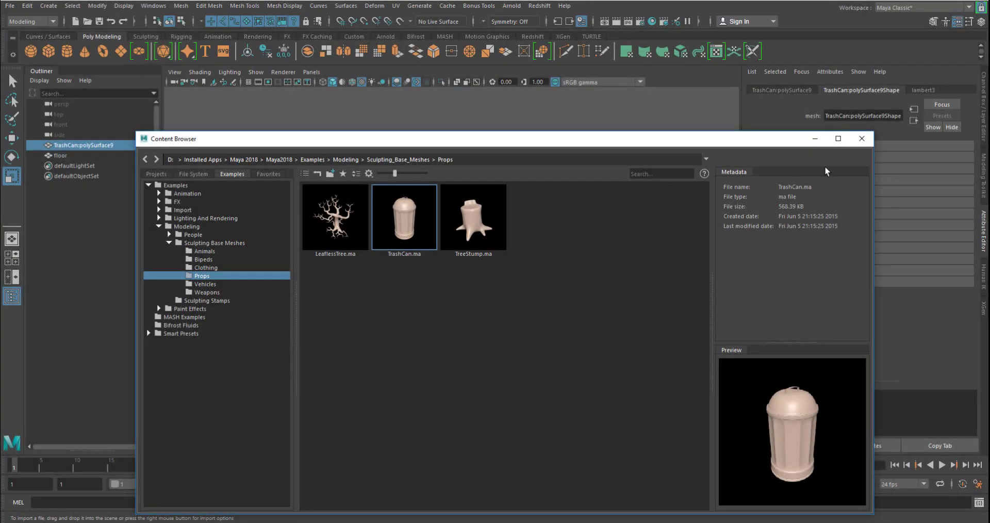
Close the Content Browser and look through the general editors for the command that opens it
{"action": "left_click", "coordinate": [862, 138]}
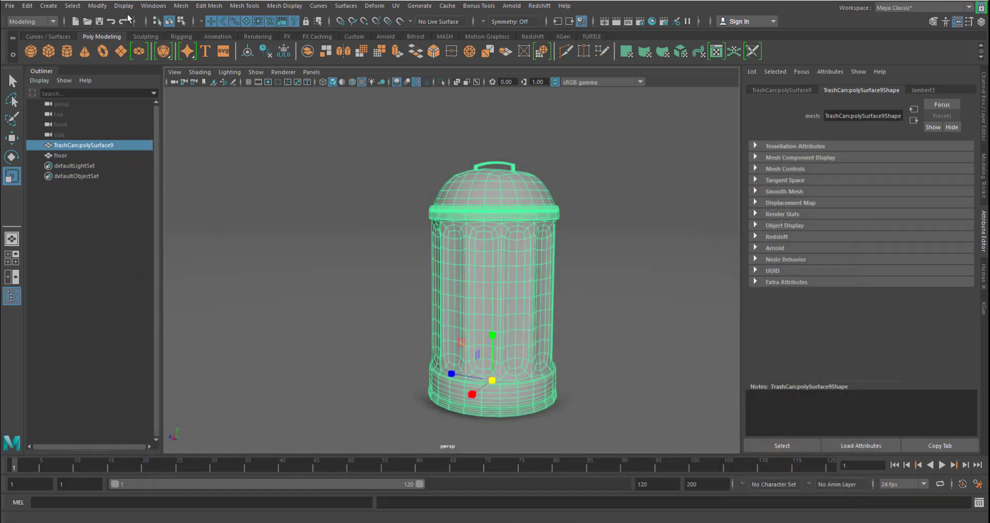
{"action": "left_click", "coordinate": [153, 7]}
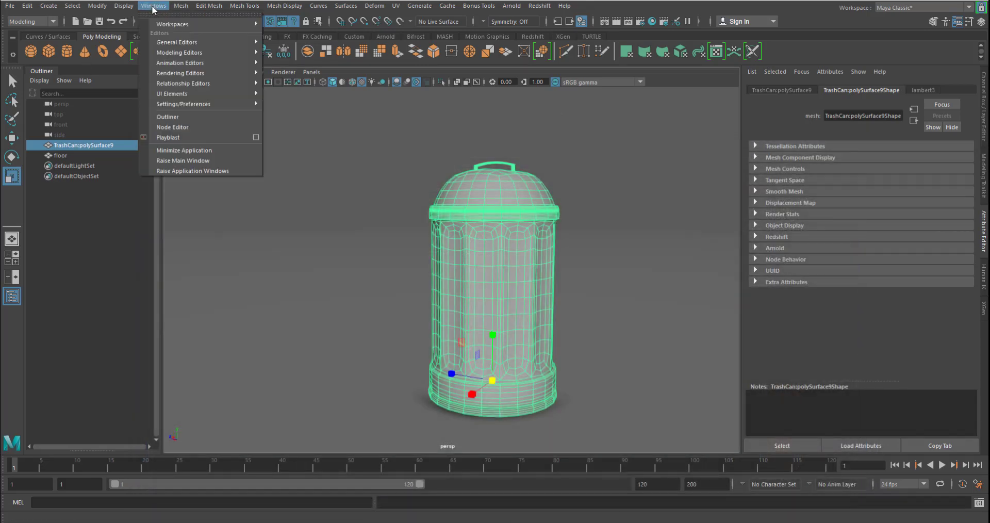
{"action": "mouse_move", "coordinate": [180, 41]}
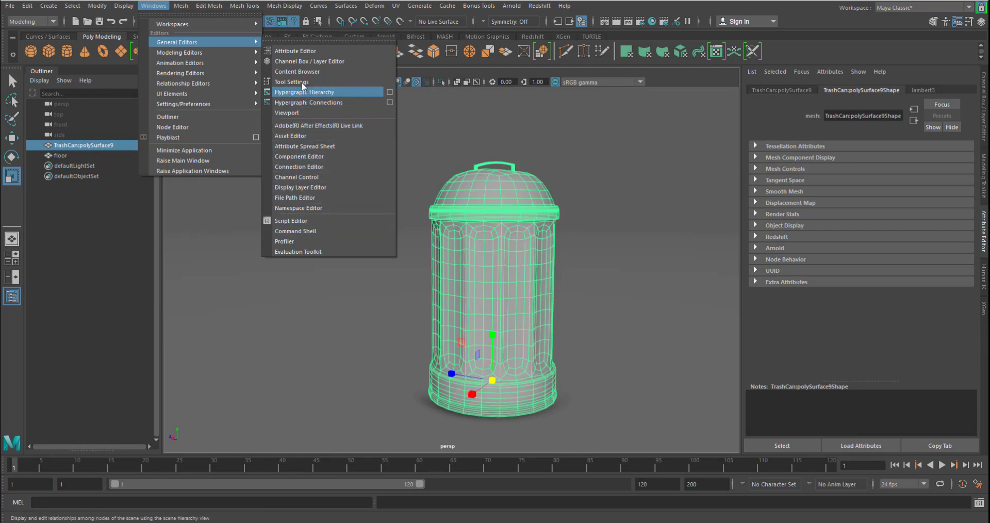
{"action": "left_click", "coordinate": [400, 1]}
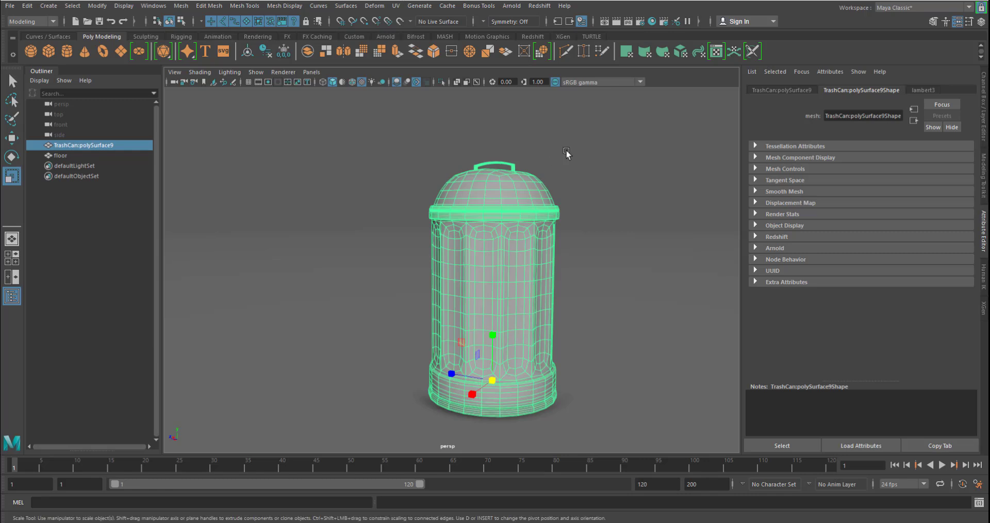
Extract the handle and lid faces from the trash can mesh
{"action": "left_click", "coordinate": [577, 174]}
{"action": "left_click", "coordinate": [519, 178]}
{"action": "left_click", "coordinate": [572, 180]}
{"action": "right_click_drag", "start_coordinate": [571, 181], "coordinate": [613, 235], "text": "alt"}
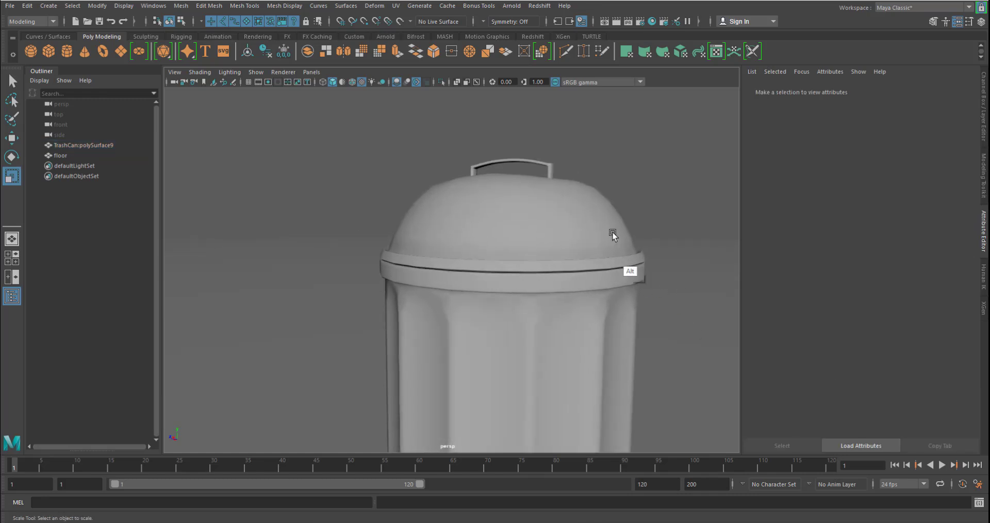
{"action": "left_click", "coordinate": [550, 167]}
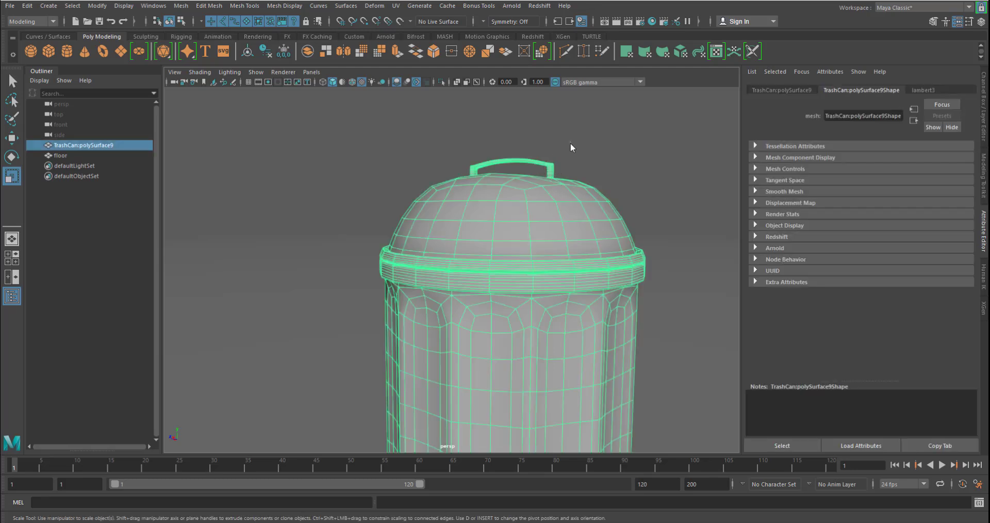
{"action": "right_click_drag", "start_coordinate": [570, 143], "coordinate": [569, 170]}
{"action": "double_click", "coordinate": [551, 166]}
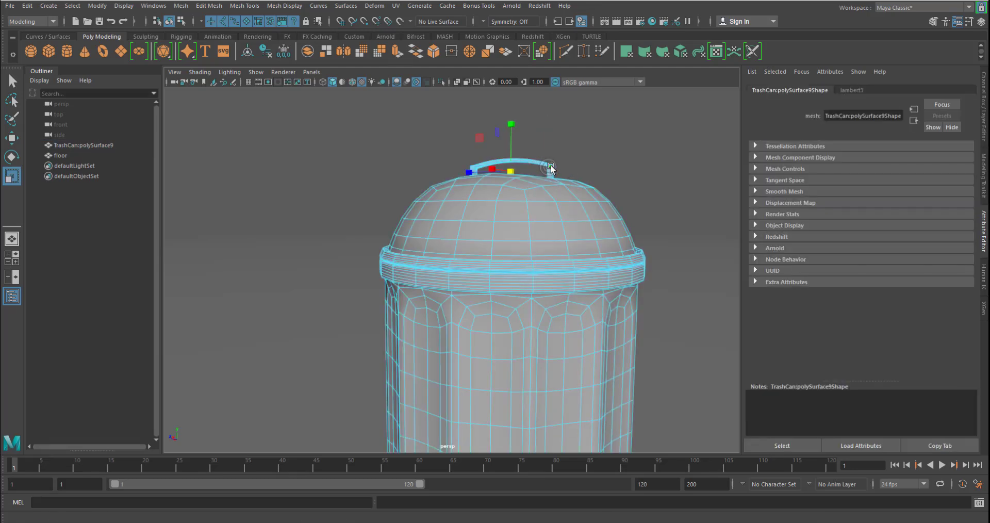
{"action": "left_click_drag", "start_coordinate": [551, 165], "coordinate": [589, 189], "text": "alt"}
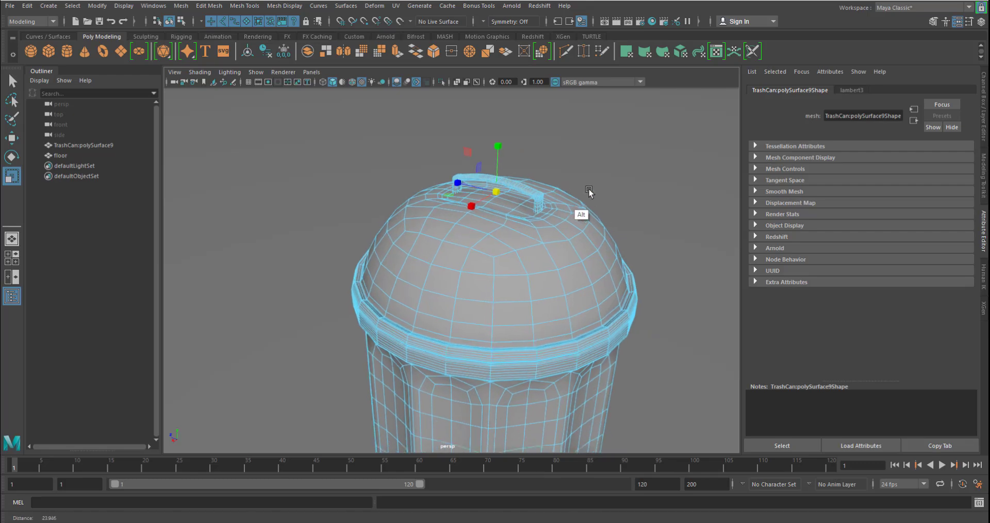
{"action": "right_click_drag", "start_coordinate": [589, 190], "coordinate": [665, 209], "text": "alt"}
{"action": "middle_click_drag", "start_coordinate": [621, 203], "coordinate": [585, 225], "text": "alt"}
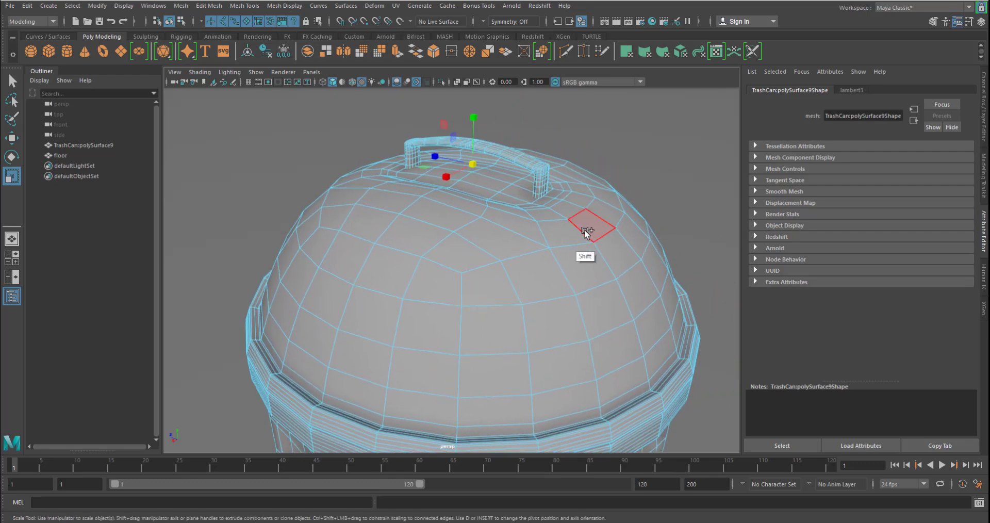
{"action": "mouse_move", "coordinate": [608, 250]}
{"action": "left_mouse_down", "text": "alt"}
{"action": "mouse_move", "coordinate": [597, 237]}
{"action": "mouse_move", "coordinate": [573, 250]}
{"action": "mouse_move", "coordinate": [597, 242]}
{"action": "left_mouse_up", "text": "alt"}
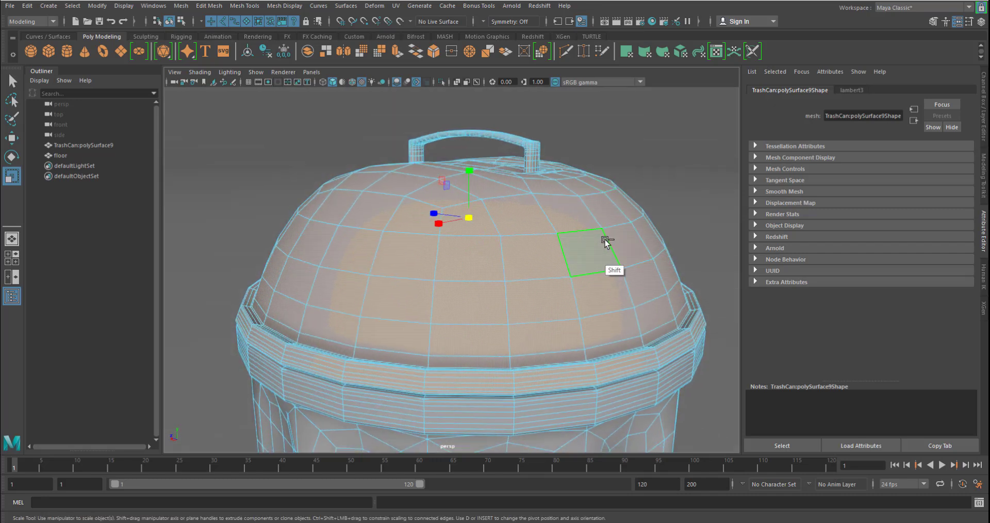
{"action": "right_click_drag", "start_coordinate": [606, 240], "coordinate": [613, 407], "text": "shift"}
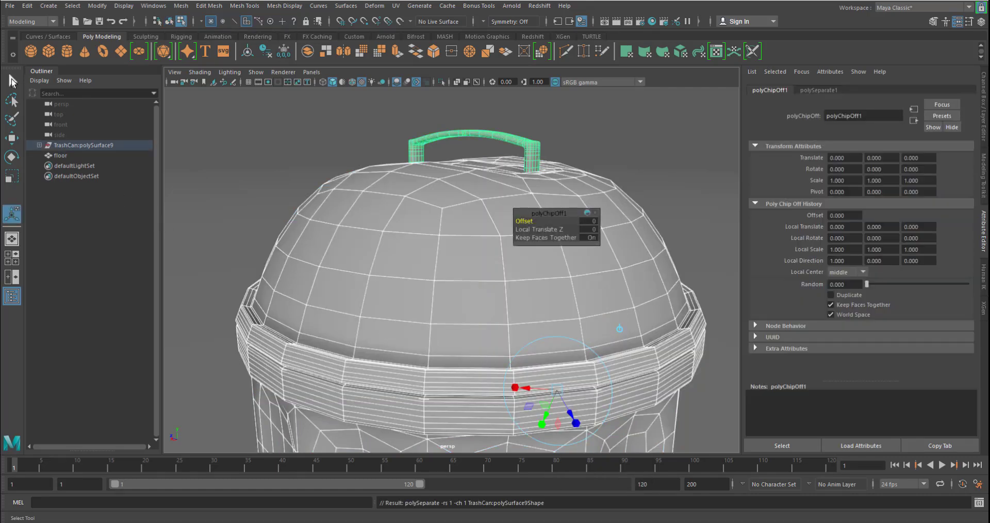
Combine the extracted handle and lid pieces into one mesh
{"action": "key", "text": "q"}
{"action": "left_click", "coordinate": [638, 163]}
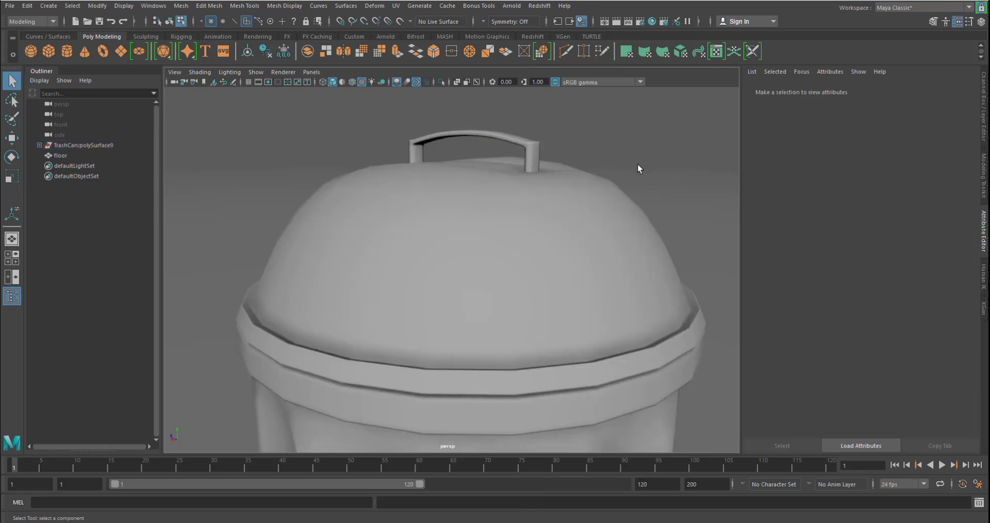
{"action": "double_click", "coordinate": [535, 151]}
{"action": "double_click", "coordinate": [560, 223], "text": "shift"}
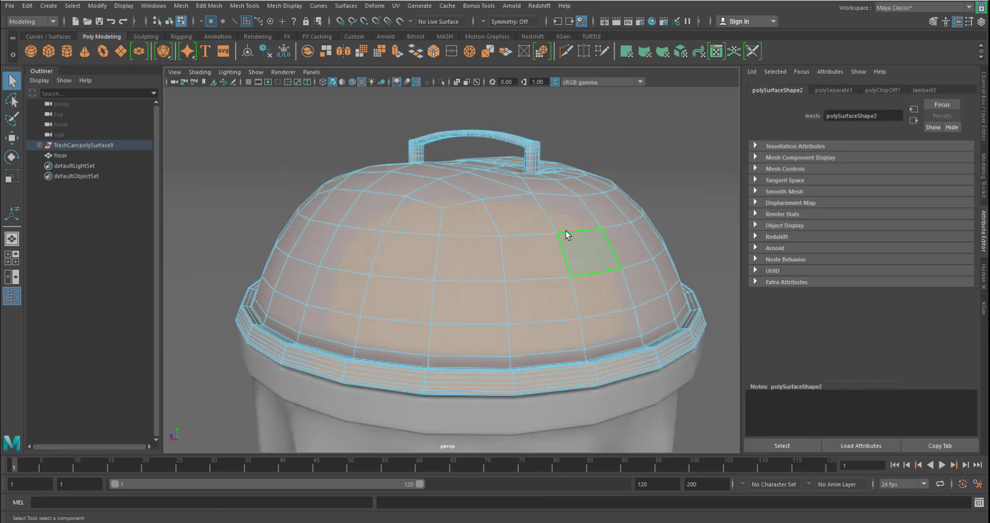
{"action": "right_click_drag", "start_coordinate": [565, 231], "coordinate": [621, 203]}
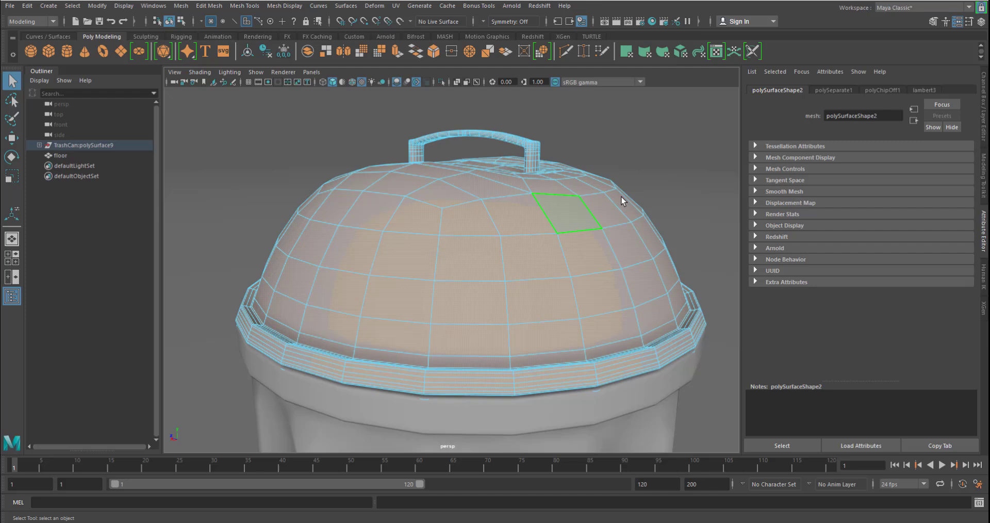
{"action": "left_click", "coordinate": [666, 113]}
{"action": "left_click", "coordinate": [533, 150]}
{"action": "left_click", "coordinate": [579, 218], "text": "shift"}
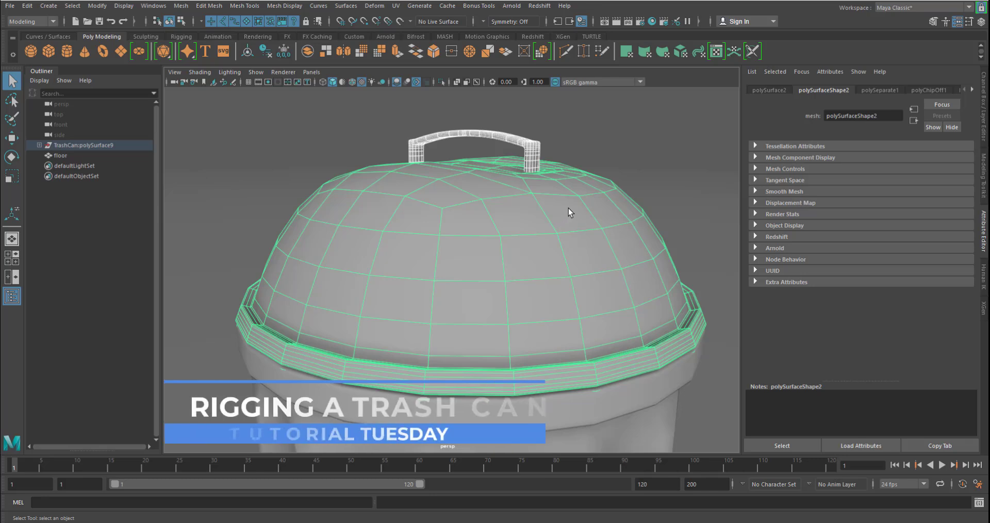
{"action": "key", "text": "shift"}
{"action": "right_click_drag", "start_coordinate": [576, 199], "coordinate": [572, 384], "text": "shift"}
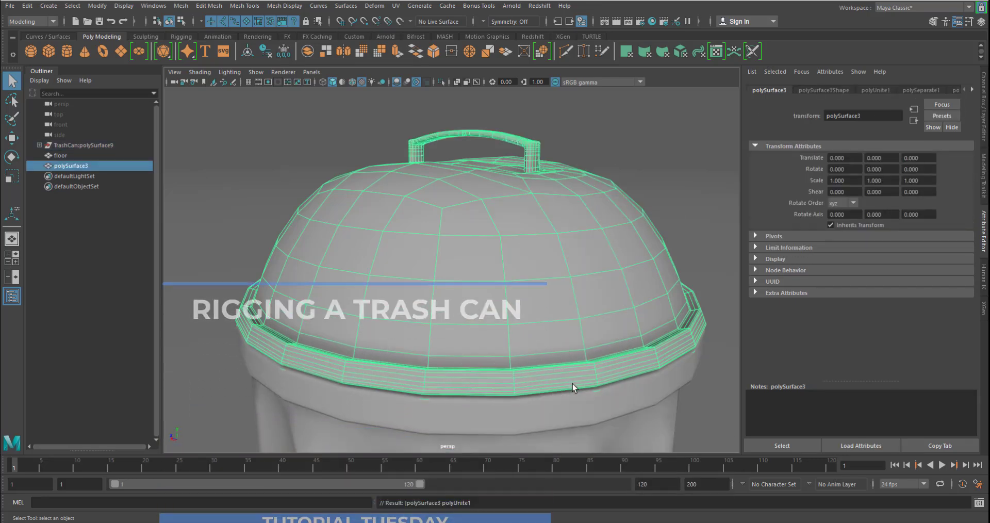
Examine the combined lid and handle to check that they select as one object, separate from the can body
{"action": "left_click", "coordinate": [629, 116]}
{"action": "left_click", "coordinate": [536, 160]}
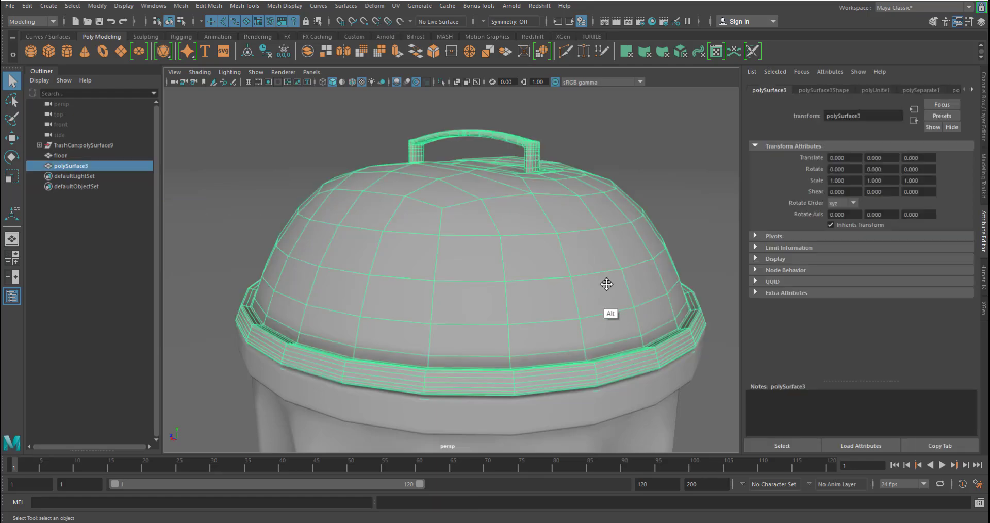
{"action": "middle_click_drag", "start_coordinate": [606, 283], "coordinate": [599, 265], "text": "alt"}
{"action": "right_click_drag", "start_coordinate": [599, 265], "coordinate": [514, 281], "text": "alt"}
{"action": "left_click", "coordinate": [518, 282]}
{"action": "right_click_drag", "start_coordinate": [607, 259], "coordinate": [655, 341], "text": "alt"}
{"action": "left_click", "coordinate": [545, 211]}
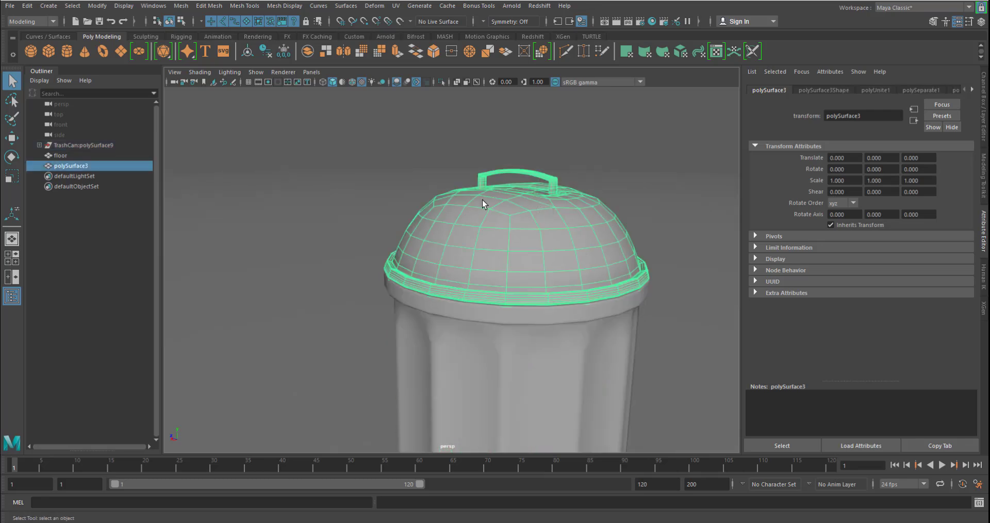
{"action": "left_click_drag", "start_coordinate": [563, 241], "coordinate": [577, 215], "text": "alt"}
Delete the construction history of the can body, polySurface1
{"action": "left_click", "coordinate": [568, 276]}
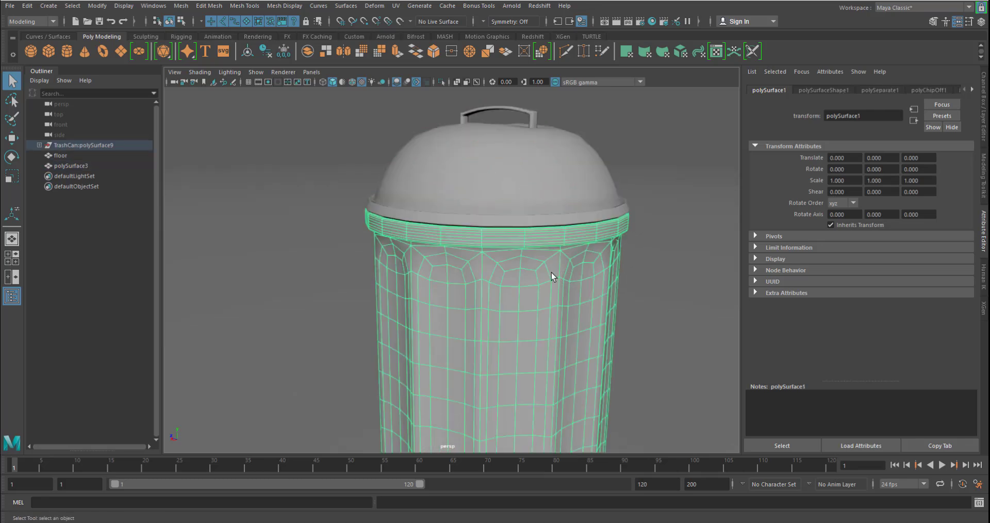
{"action": "left_click", "coordinate": [39, 145]}
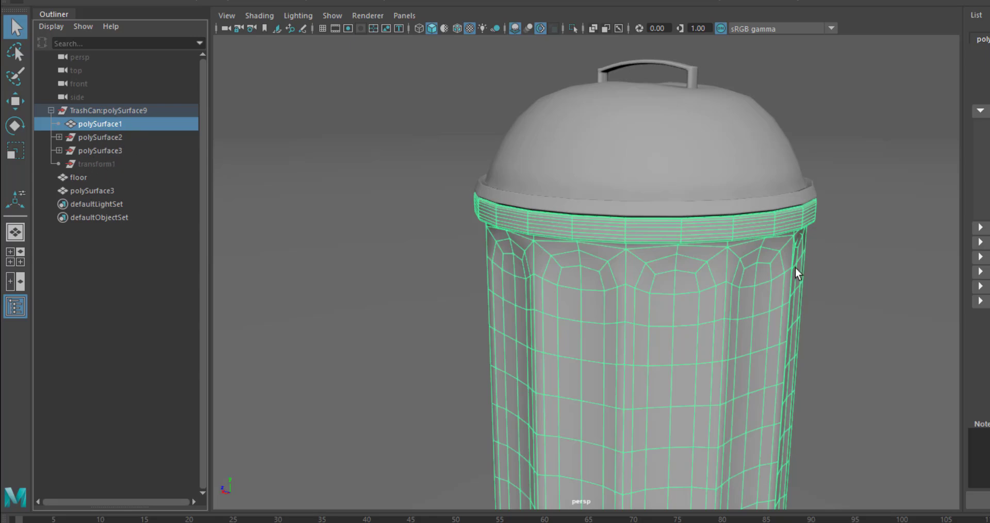
{"action": "mouse_move", "coordinate": [794, 272]}
{"action": "left_mouse_down", "text": "alt"}
{"action": "mouse_move", "coordinate": [765, 287]}
{"action": "mouse_move", "coordinate": [796, 283]}
{"action": "mouse_move", "coordinate": [788, 288]}
{"action": "left_mouse_up", "text": "alt"}
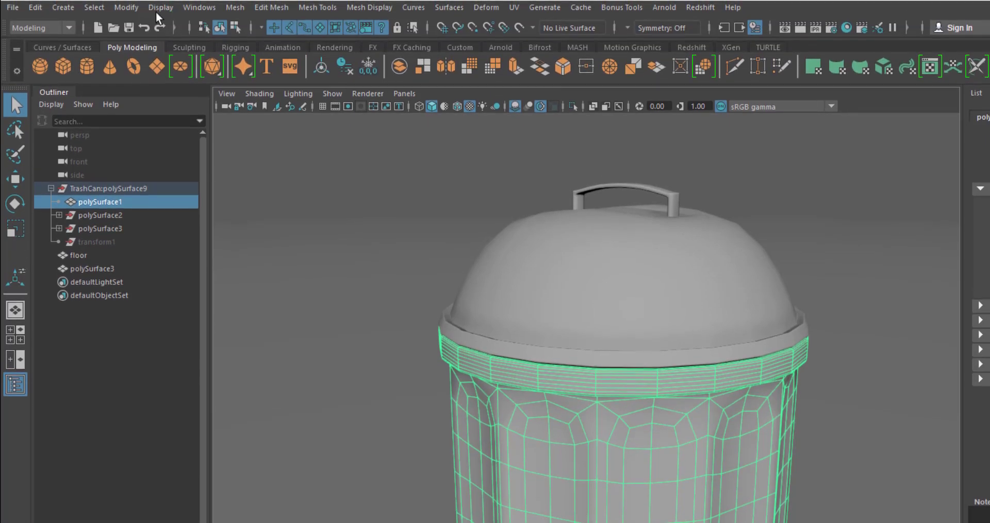
{"action": "left_click", "coordinate": [37, 6]}
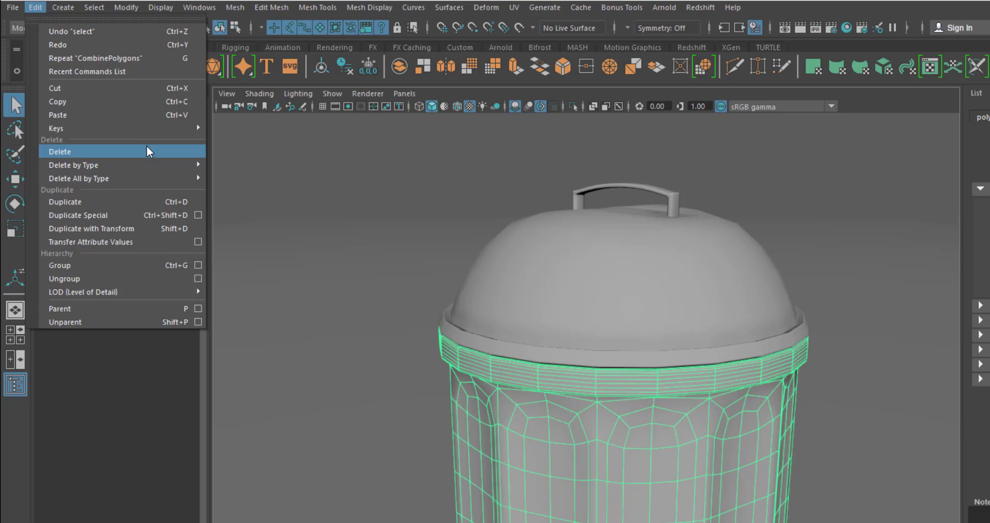
{"action": "mouse_move", "coordinate": [166, 164]}
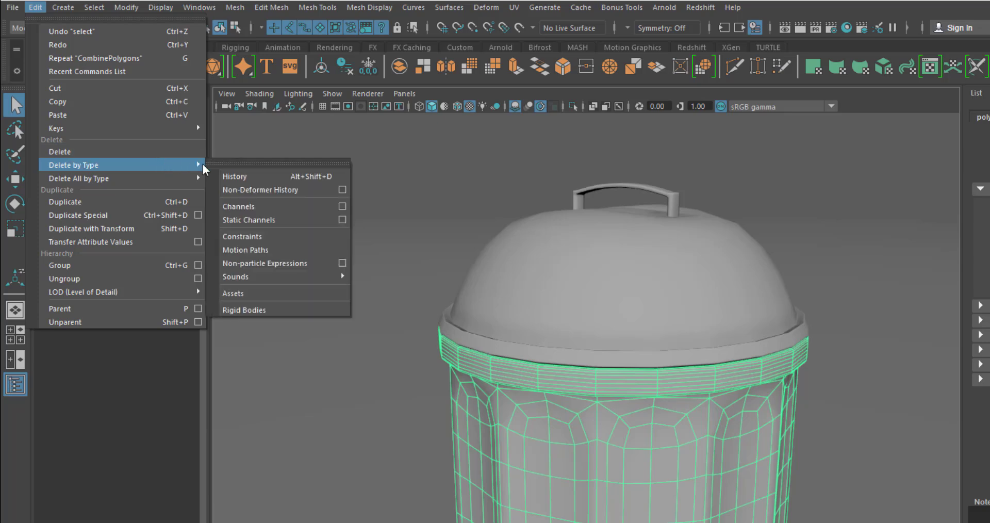
{"action": "left_click", "coordinate": [316, 177]}
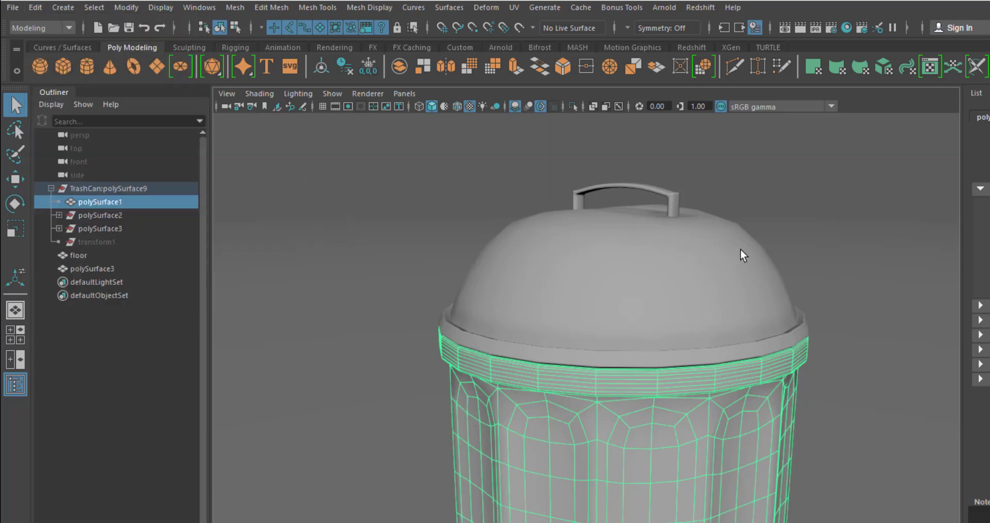
Delete the construction history of the combined lid and handle mesh
{"action": "left_click", "coordinate": [690, 173]}
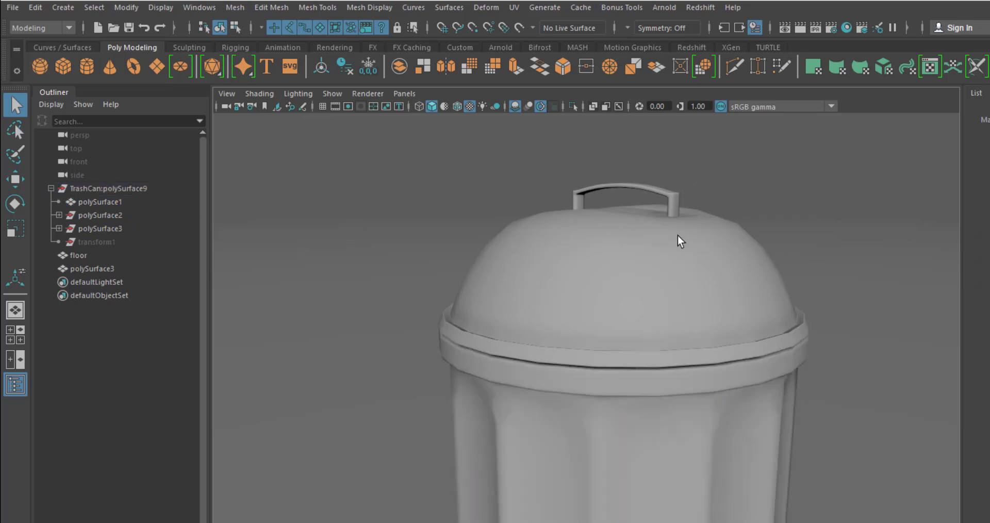
{"action": "left_click", "coordinate": [677, 236]}
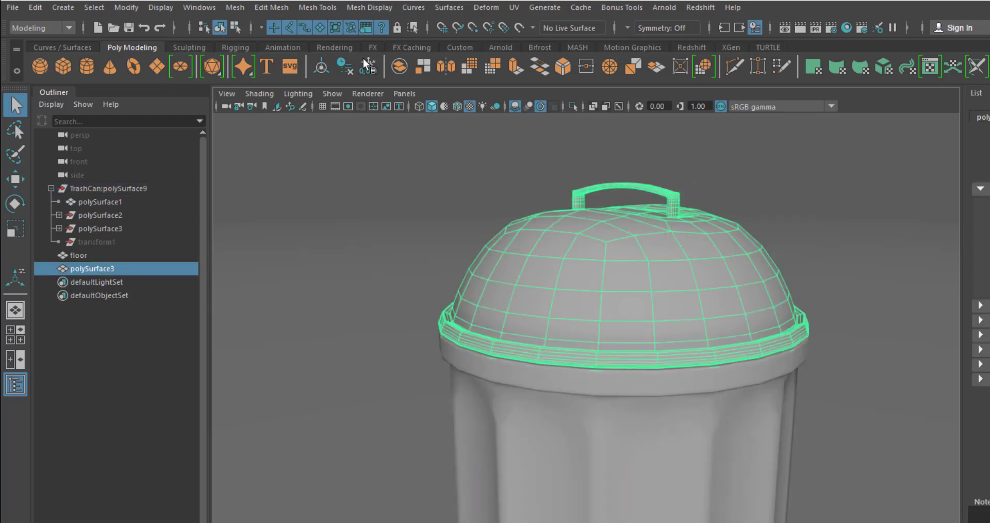
{"action": "left_click", "coordinate": [348, 68]}
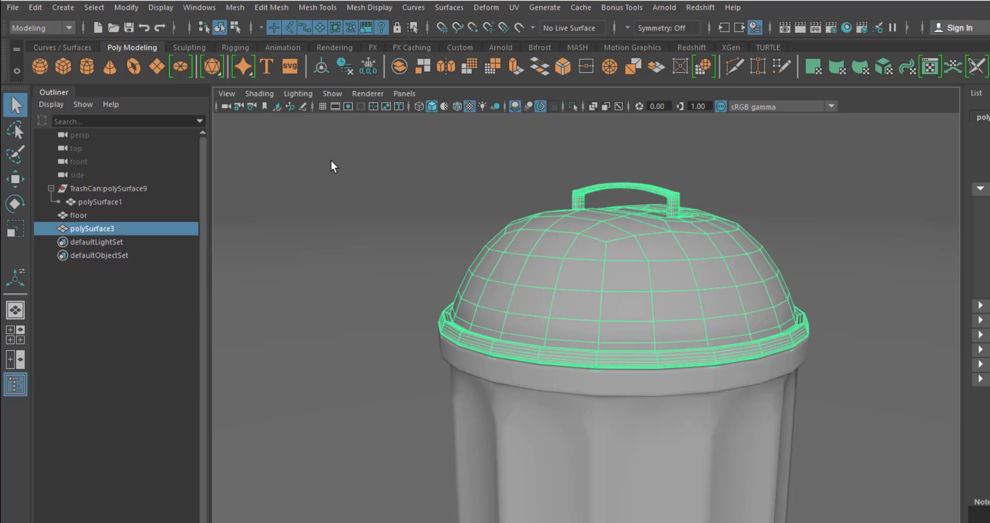
Rename the can body mesh, polySurface1, as Bin_Body
{"action": "mouse_move", "coordinate": [716, 291]}
{"action": "left_mouse_down", "text": "alt"}
{"action": "mouse_move", "coordinate": [691, 328]}
{"action": "mouse_move", "coordinate": [715, 301]}
{"action": "left_mouse_up", "text": "alt"}
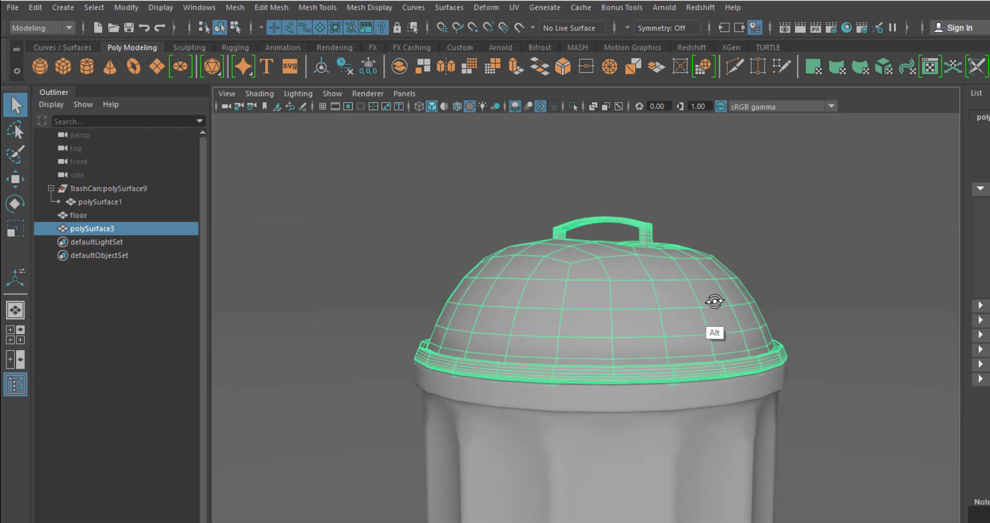
{"action": "left_click", "coordinate": [110, 201]}
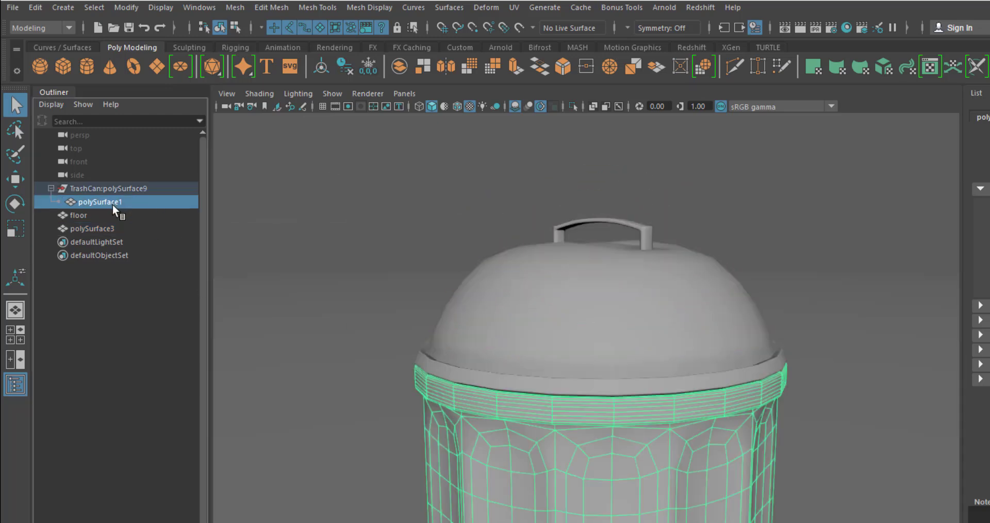
{"action": "double_click", "coordinate": [113, 203]}
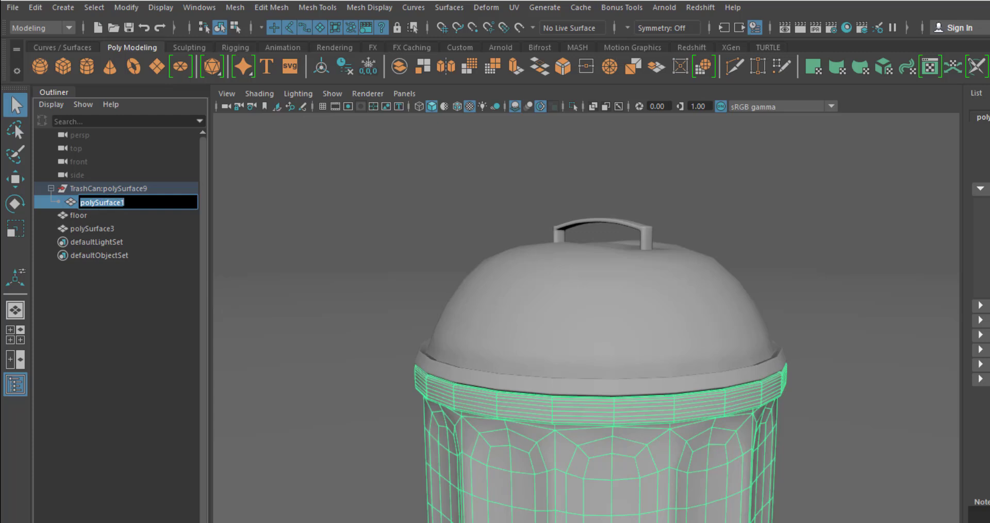
{"action": "type", "text": "Bin_Body"}
{"action": "key", "text": "Return"}
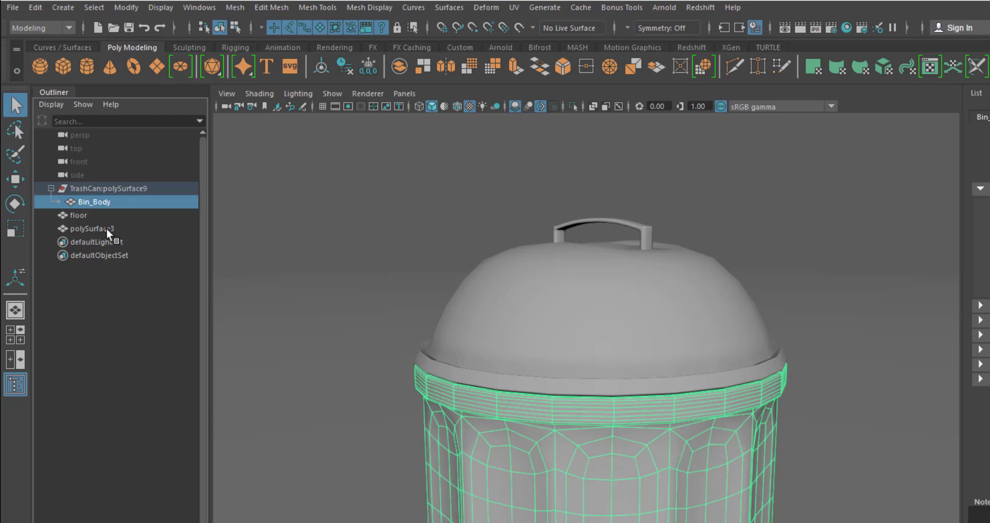
Rename the combined lid and handle mesh, polySurface3, as Bin_Cover
{"action": "left_click", "coordinate": [106, 228]}
{"action": "double_click", "coordinate": [108, 230]}
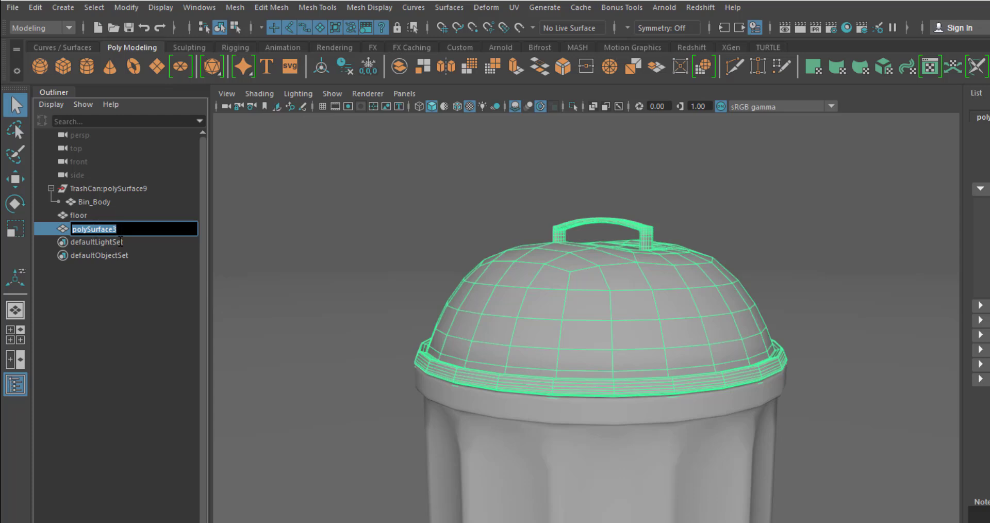
{"action": "type", "text": "Bin_Cover"}
{"action": "key", "text": "Return"}
{"action": "left_click", "coordinate": [635, 271]}
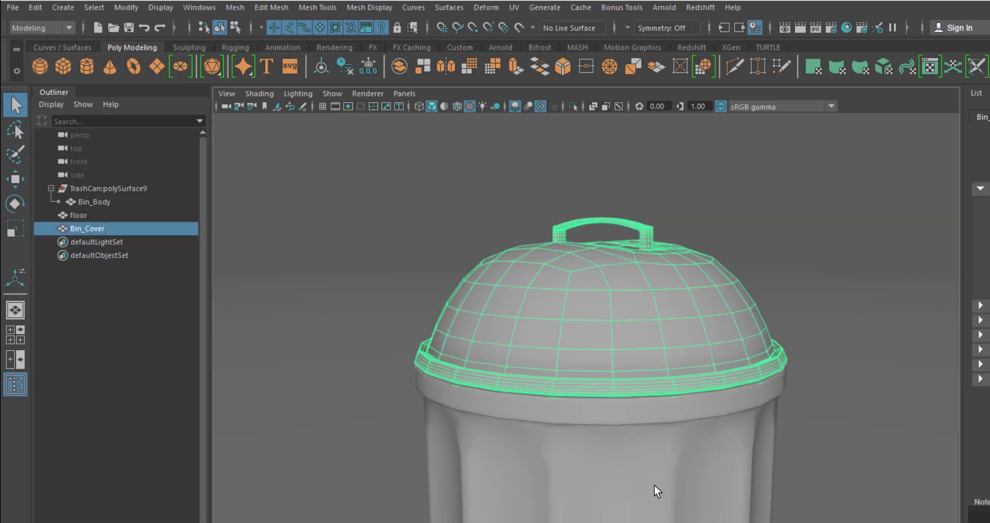
Unparent Bin_Body from the TrashCan:polySurface9 group and delete the emptied group
{"action": "left_click", "coordinate": [638, 444]}
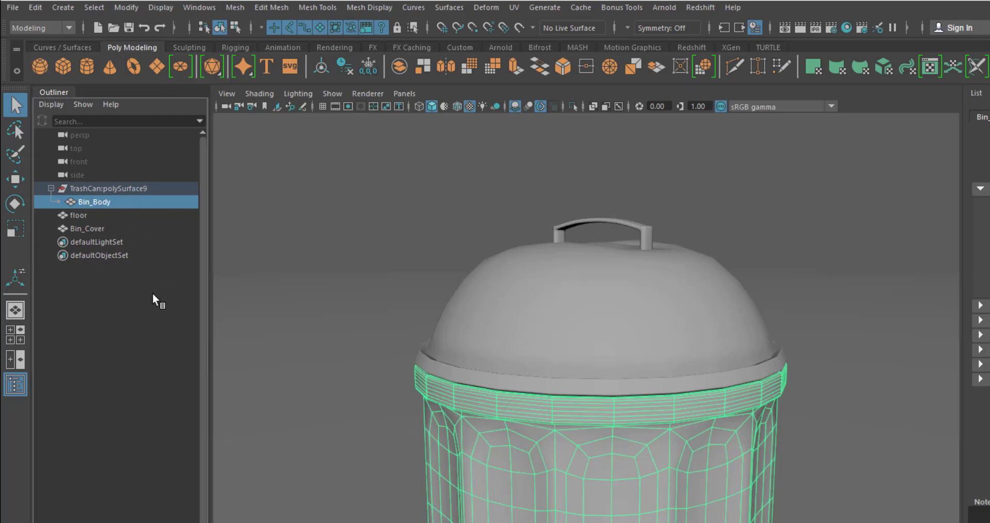
{"action": "key", "text": "shift+p"}
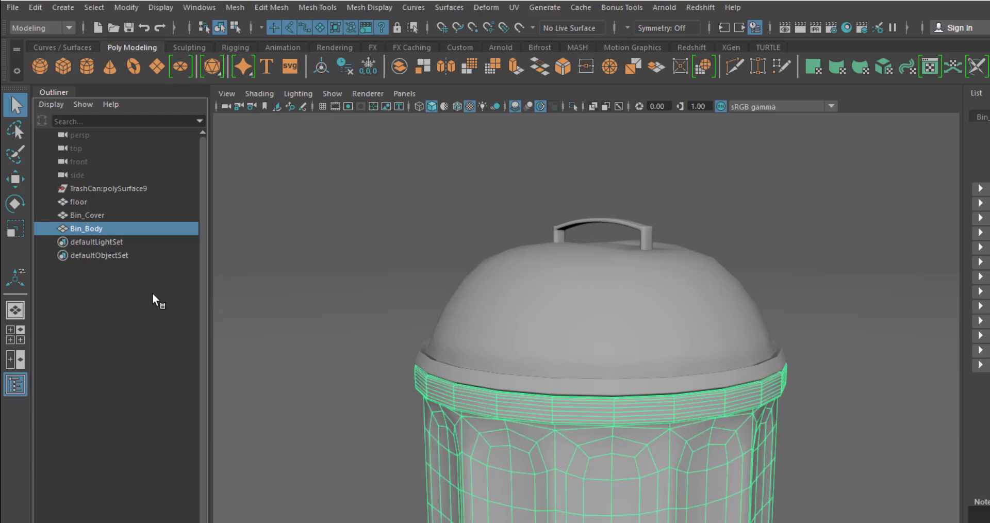
{"action": "left_click", "coordinate": [136, 189]}
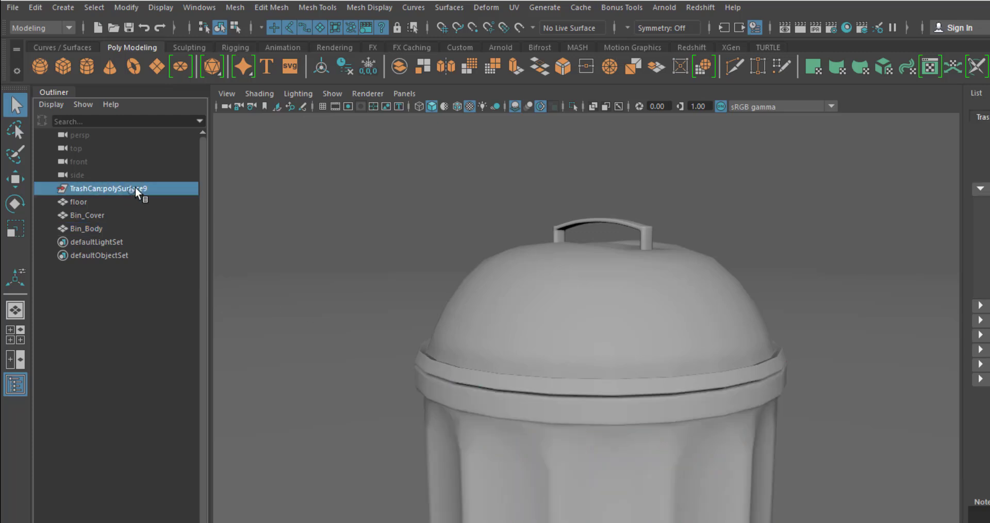
{"action": "key", "text": "Delete"}
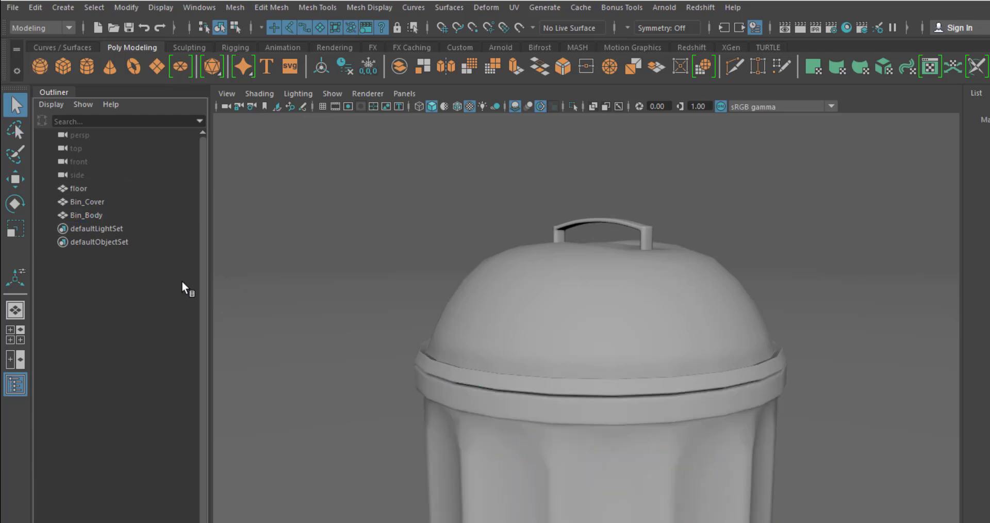
Check in the viewport that the cover and the body select as two separate objects
{"action": "middle_click_drag", "start_coordinate": [701, 340], "coordinate": [735, 317], "text": "alt"}
{"action": "right_click_drag", "start_coordinate": [734, 317], "coordinate": [593, 222], "text": "alt"}
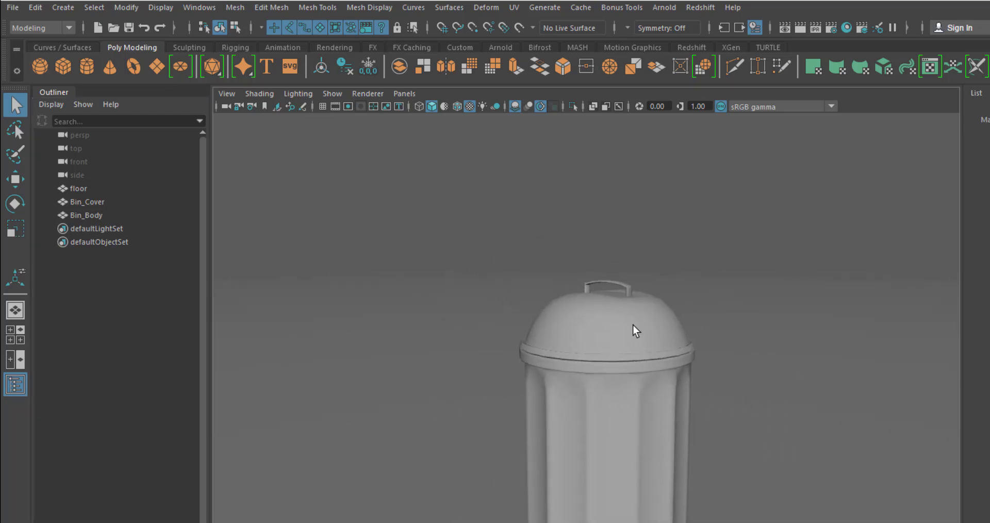
{"action": "left_click", "coordinate": [632, 330]}
{"action": "left_click", "coordinate": [627, 418], "text": "shift"}
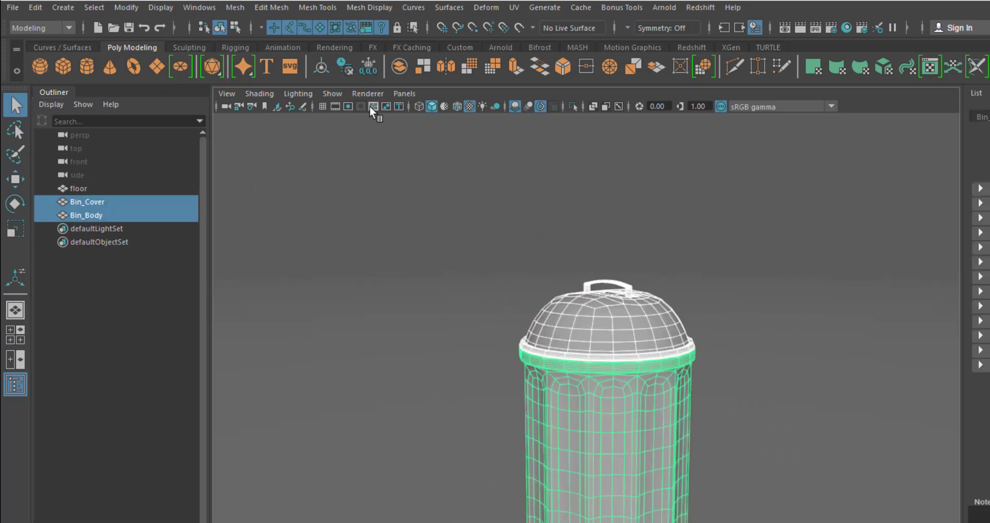
{"action": "middle_click_drag", "start_coordinate": [690, 407], "coordinate": [676, 342], "text": "alt"}
{"action": "left_click", "coordinate": [701, 163]}
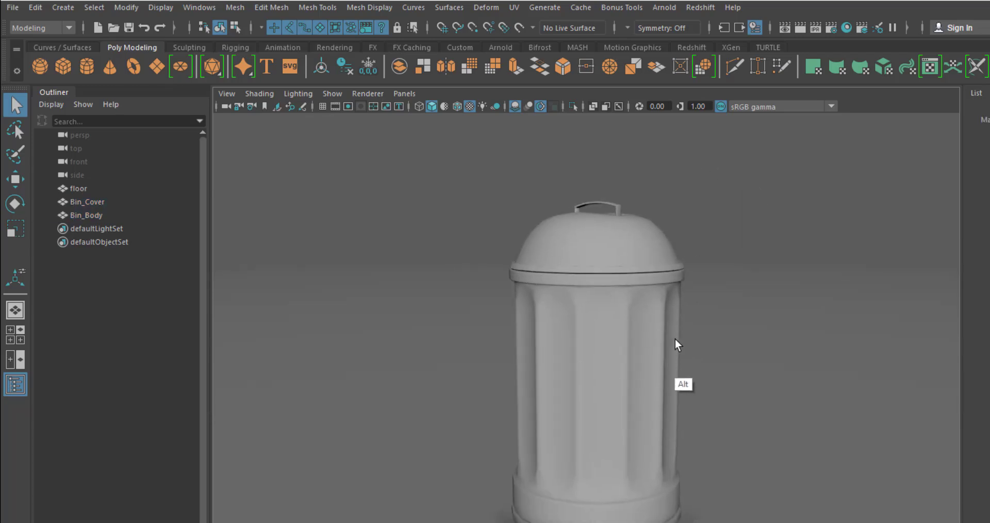
{"action": "left_click", "coordinate": [625, 267]}
{"action": "left_click", "coordinate": [626, 323]}
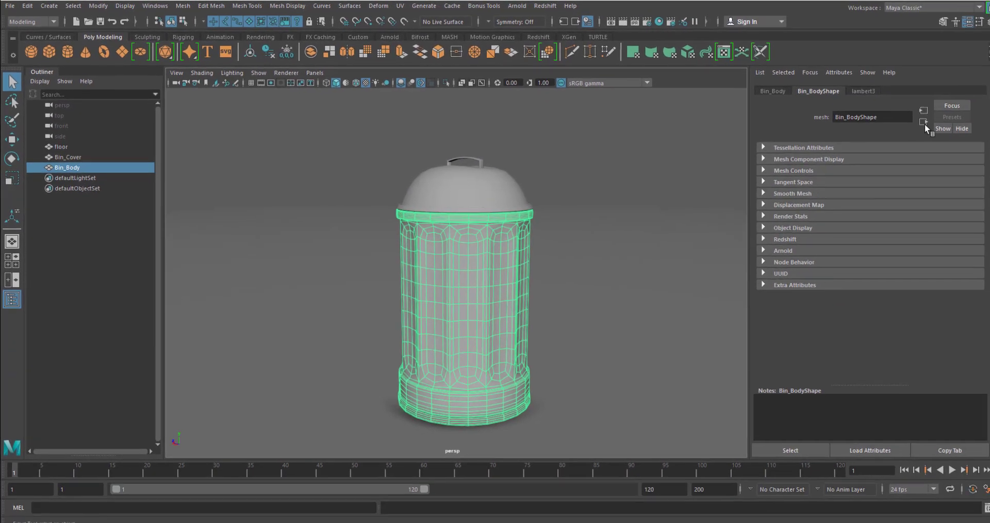
Bring up the transform channels instead of the shape attributes and check them for Bin_Body and Bin_Cover
{"action": "left_click", "coordinate": [985, 95]}
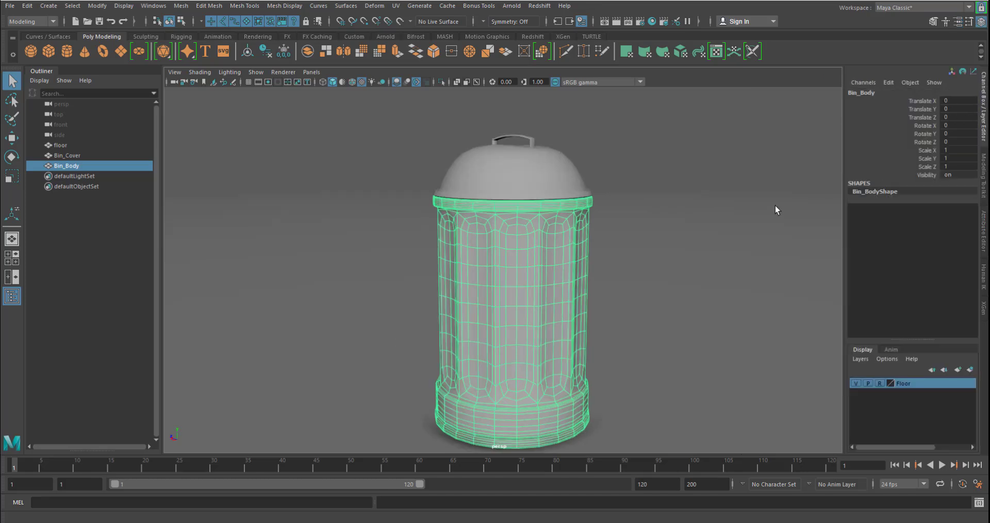
{"action": "left_click", "coordinate": [543, 184]}
{"action": "left_click", "coordinate": [539, 264]}
{"action": "left_click", "coordinate": [529, 184]}
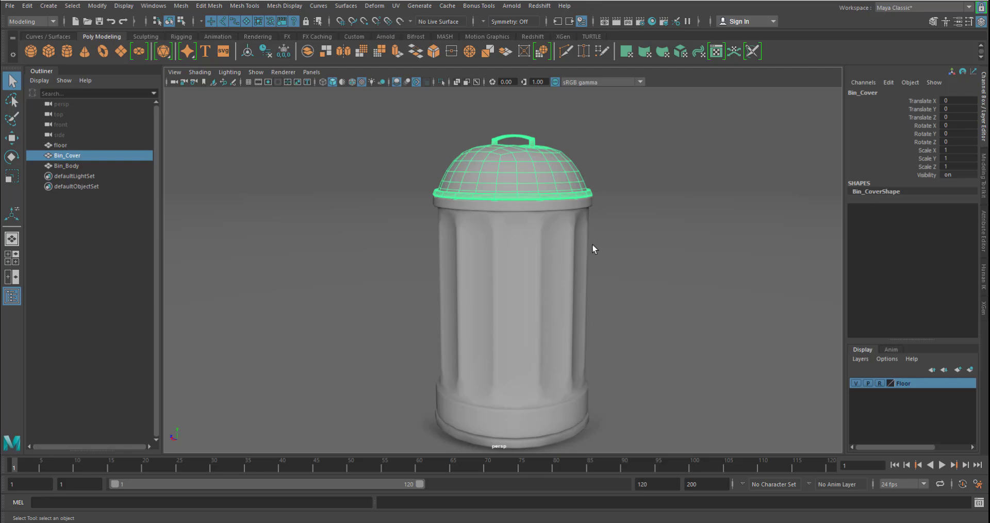
Switch both the menu set and the shelf from modeling to Rigging
{"action": "scroll", "coordinate": [593, 245], "scroll_direction": "down", "scroll_amount": 5}
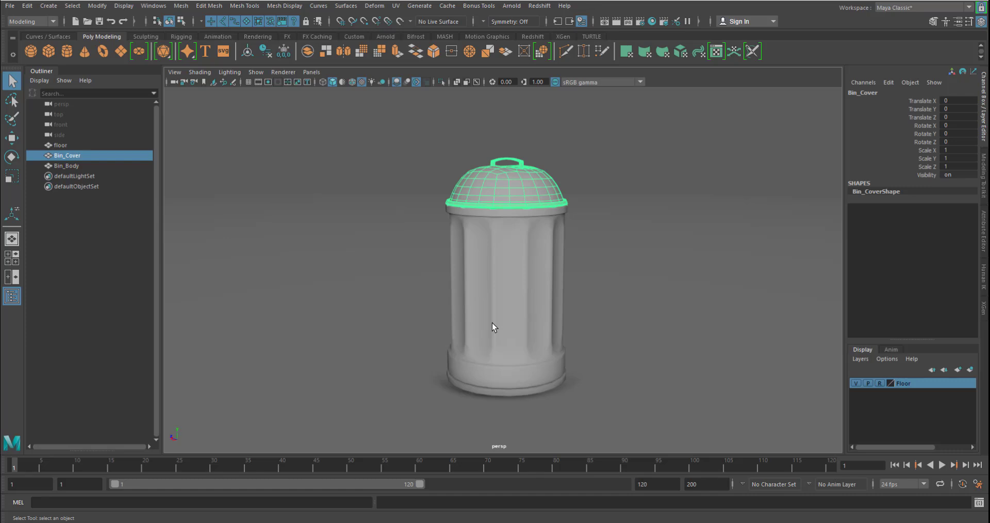
{"action": "mouse_move", "coordinate": [509, 309]}
{"action": "left_mouse_down", "text": "alt"}
{"action": "mouse_move", "coordinate": [559, 299]}
{"action": "mouse_move", "coordinate": [537, 285]}
{"action": "mouse_move", "coordinate": [521, 301]}
{"action": "left_mouse_up", "text": "alt"}
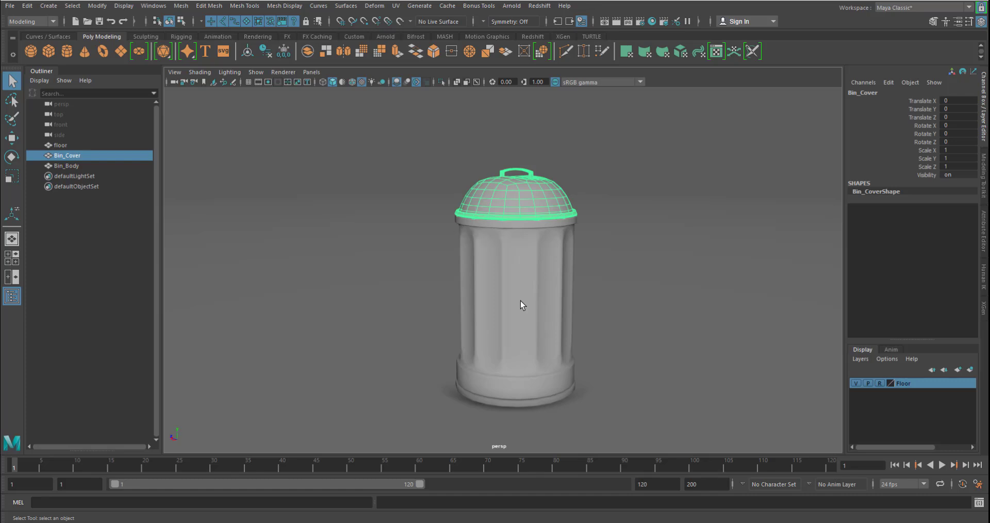
{"action": "middle_click_drag", "start_coordinate": [520, 305], "coordinate": [479, 274], "text": "alt"}
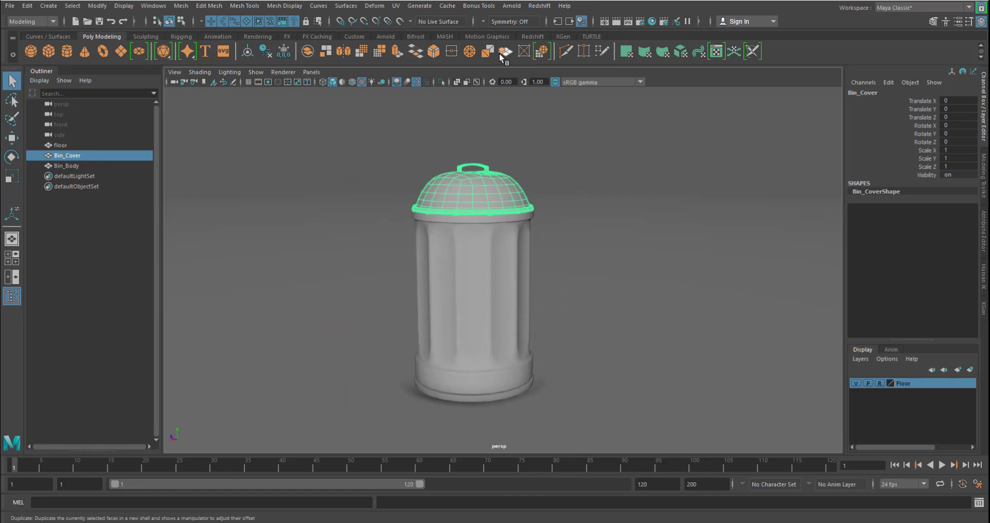
{"action": "left_click", "coordinate": [41, 21]}
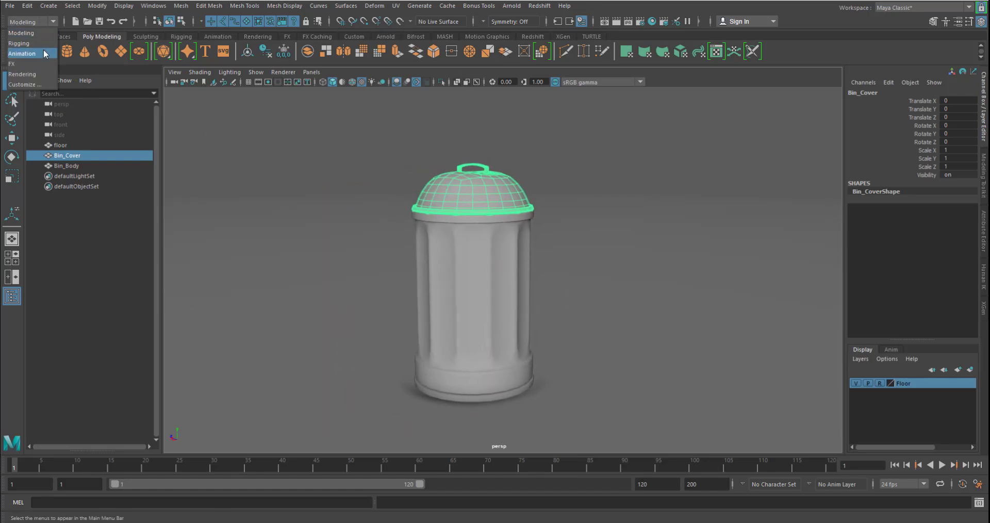
{"action": "left_click", "coordinate": [42, 43]}
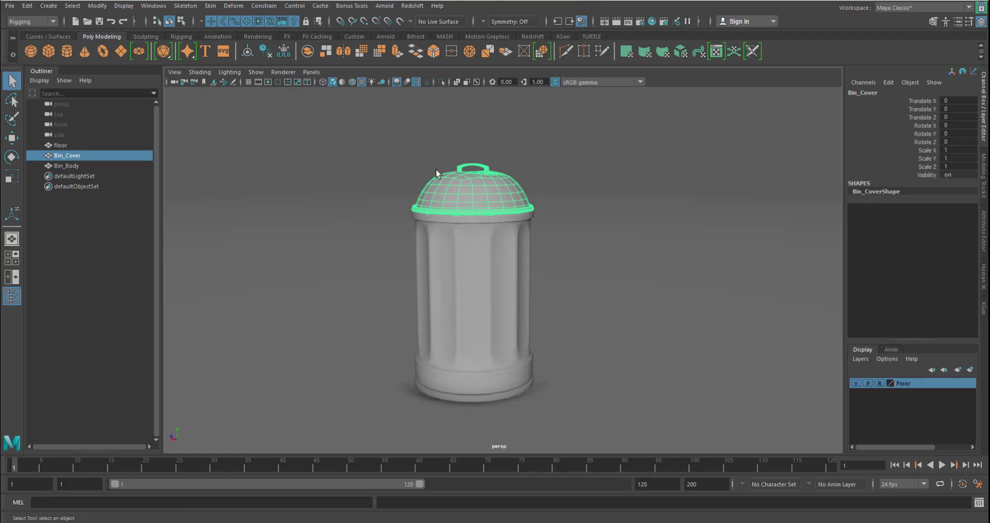
{"action": "left_click", "coordinate": [184, 36]}
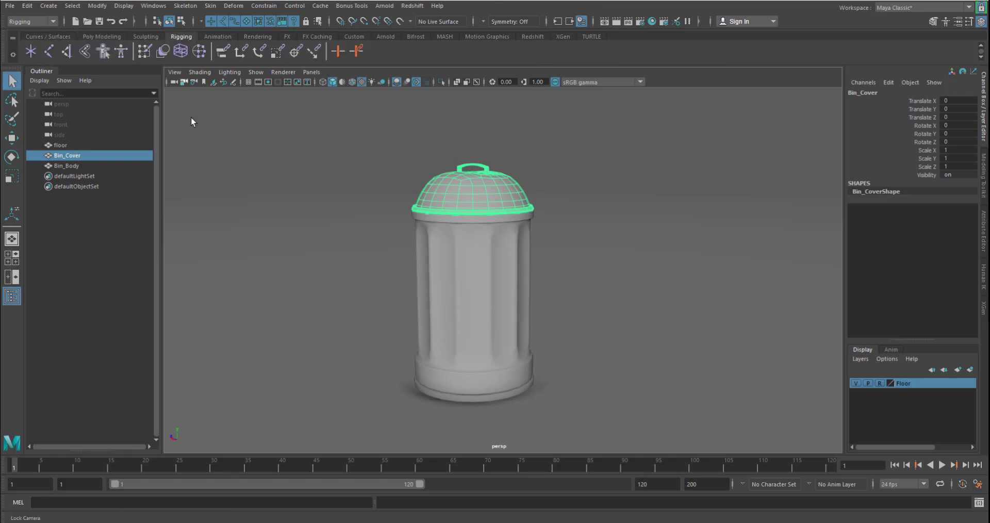
Try to place joints freehand on the trash can in the perspective view and undo them
{"action": "left_click", "coordinate": [49, 52]}
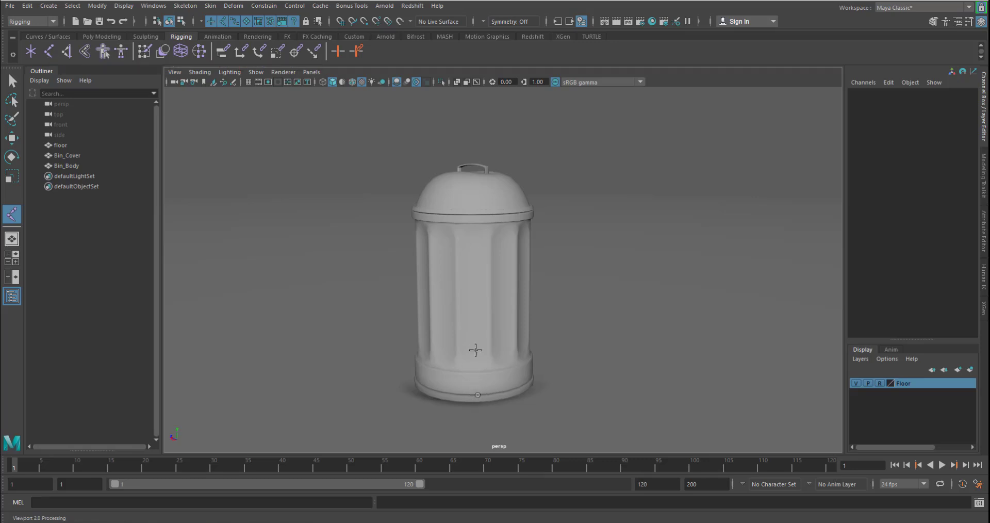
{"action": "left_click", "coordinate": [473, 310]}
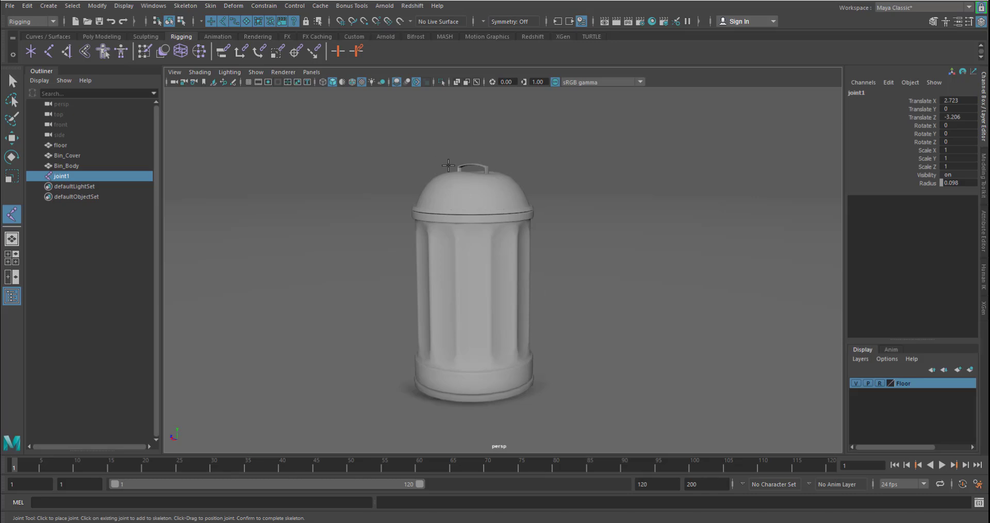
{"action": "mouse_move", "coordinate": [615, 172]}
{"action": "left_mouse_down", "text": "alt"}
{"action": "mouse_move", "coordinate": [433, 172]}
{"action": "mouse_move", "coordinate": [531, 195]}
{"action": "mouse_move", "coordinate": [511, 185]}
{"action": "mouse_move", "coordinate": [554, 174]}
{"action": "left_mouse_up", "text": "alt"}
{"action": "mouse_move", "coordinate": [607, 237]}
{"action": "left_mouse_down", "text": "alt"}
{"action": "mouse_move", "coordinate": [583, 249]}
{"action": "mouse_move", "coordinate": [611, 234]}
{"action": "mouse_move", "coordinate": [682, 279]}
{"action": "left_mouse_up", "text": "alt"}
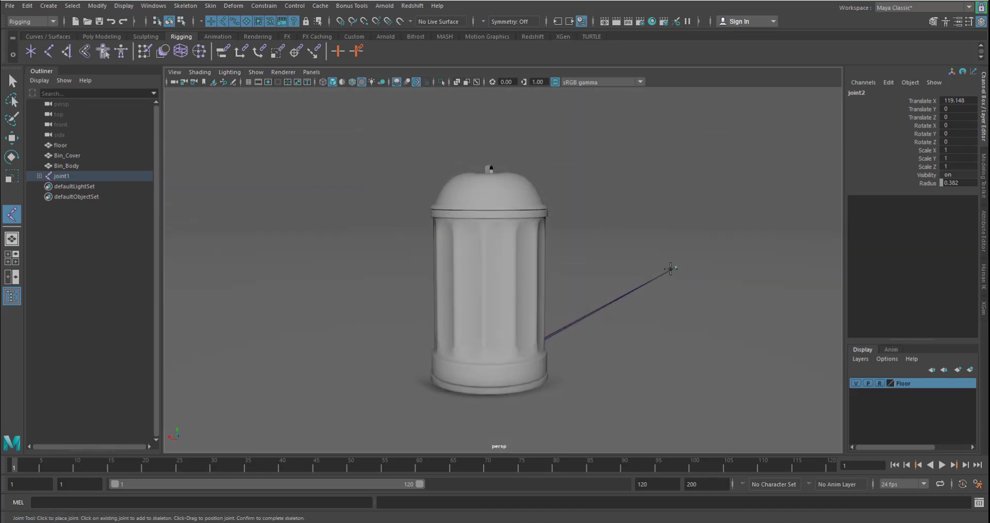
{"action": "key", "text": "ctrl+z"}
{"action": "key", "text": "ctrl+z"}
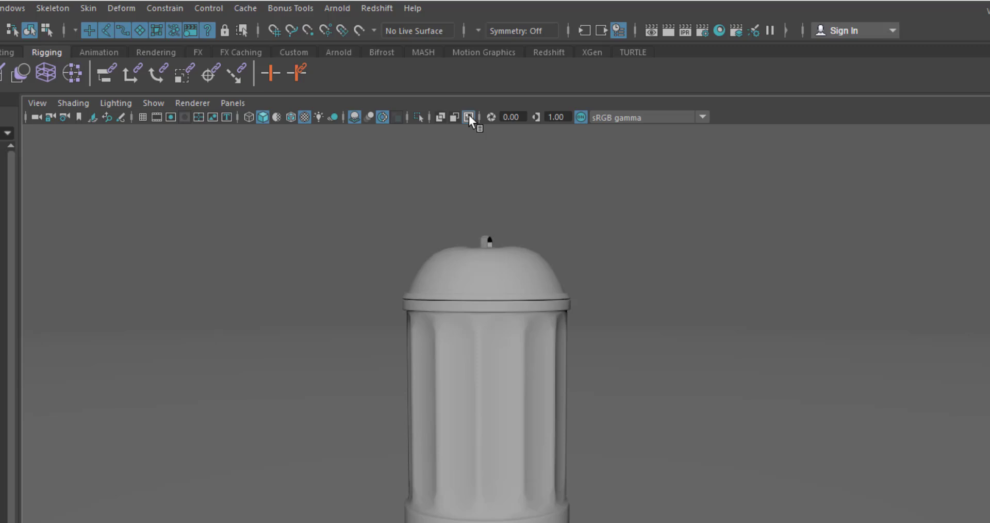
Turn on X-ray joints in the perspective view and enable Projected Centering for the Joint tool
{"action": "left_click", "coordinate": [469, 117]}
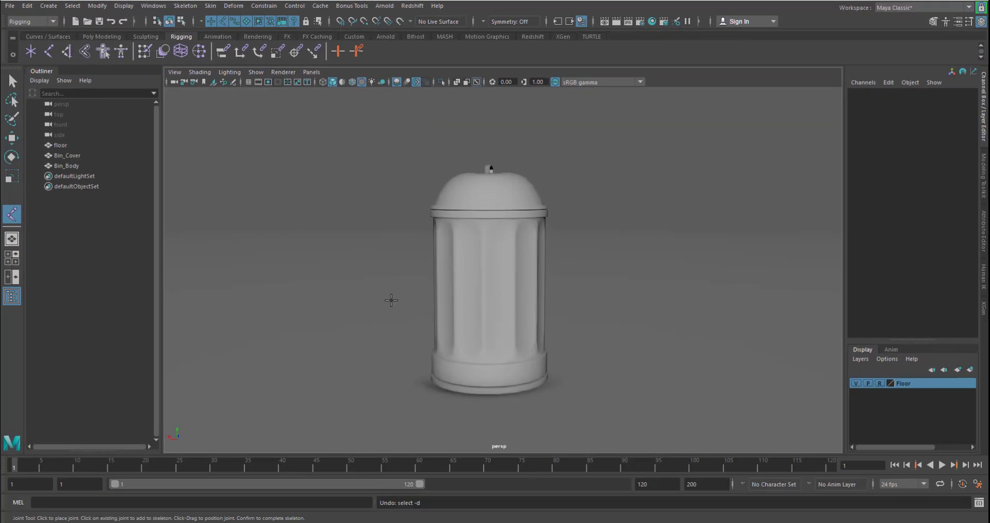
{"action": "double_click", "coordinate": [49, 51]}
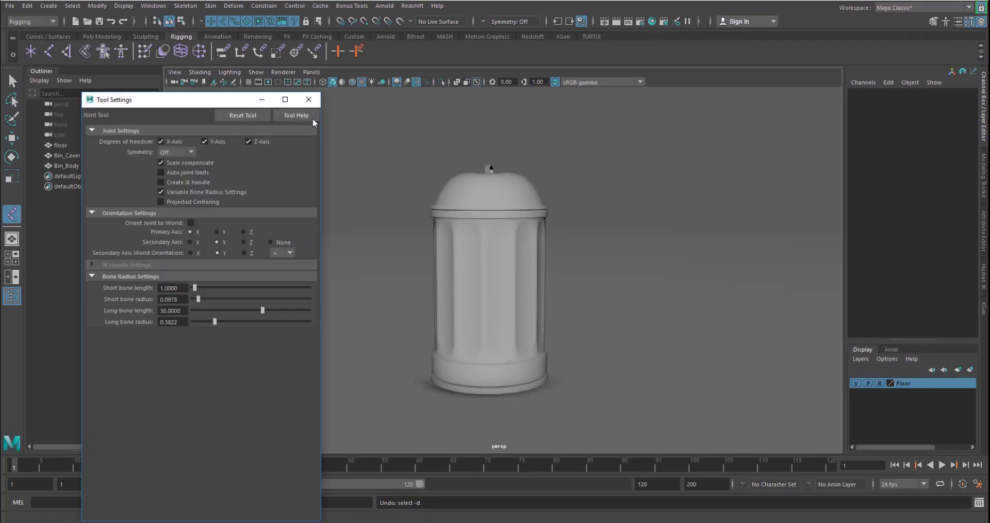
{"action": "left_click", "coordinate": [309, 99]}
{"action": "left_click", "coordinate": [185, 5]}
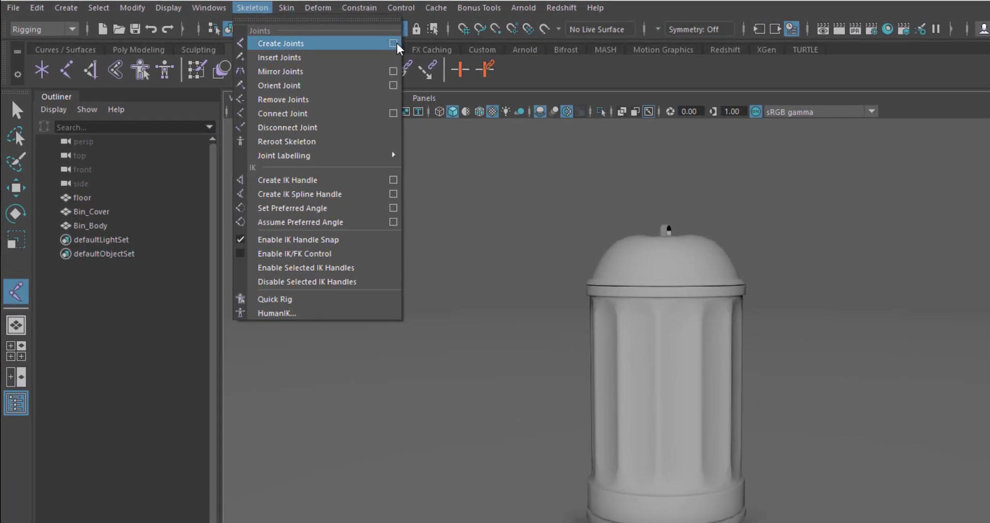
{"action": "left_click", "coordinate": [395, 44]}
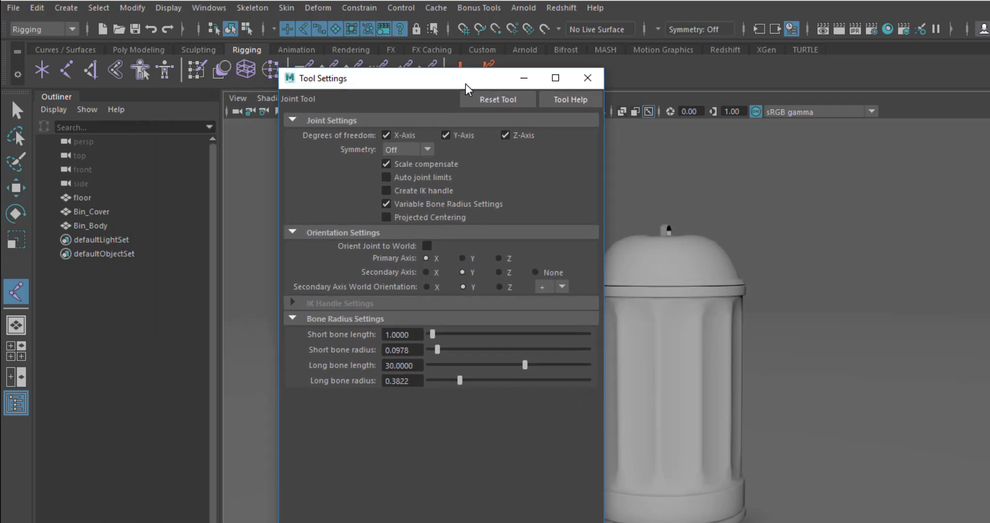
{"action": "left_click", "coordinate": [446, 220]}
{"action": "left_click", "coordinate": [587, 77]}
In the side view, place three chained joints at the can's base, the lid rim and the lid's top, and turn on X-ray joints
{"action": "key", "text": "space"}
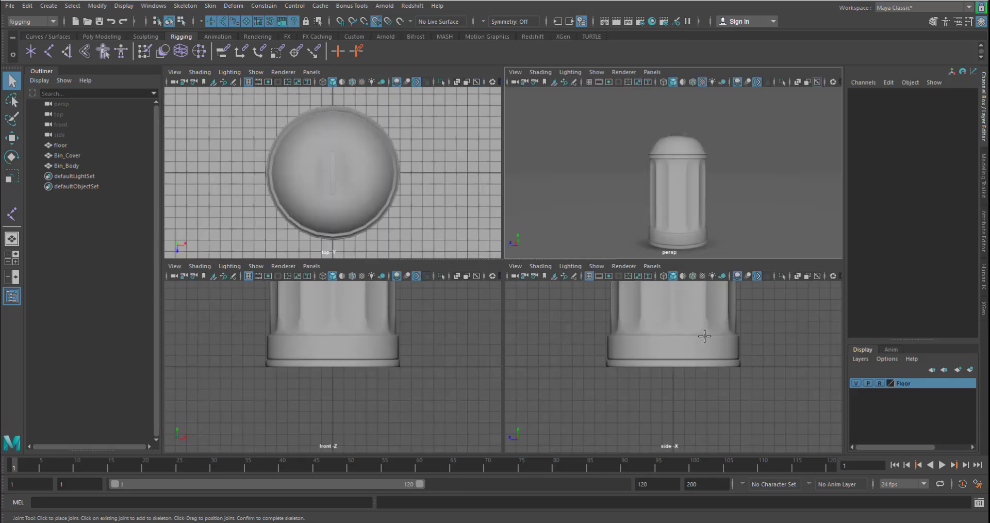
{"action": "key", "text": "space"}
{"action": "middle_click_drag", "start_coordinate": [577, 221], "coordinate": [593, 322], "text": "alt"}
{"action": "right_click_drag", "start_coordinate": [593, 322], "coordinate": [520, 216], "text": "alt"}
{"action": "middle_click_drag", "start_coordinate": [552, 305], "coordinate": [566, 377], "text": "alt"}
{"action": "right_click_drag", "start_coordinate": [596, 370], "coordinate": [549, 272], "text": "alt"}
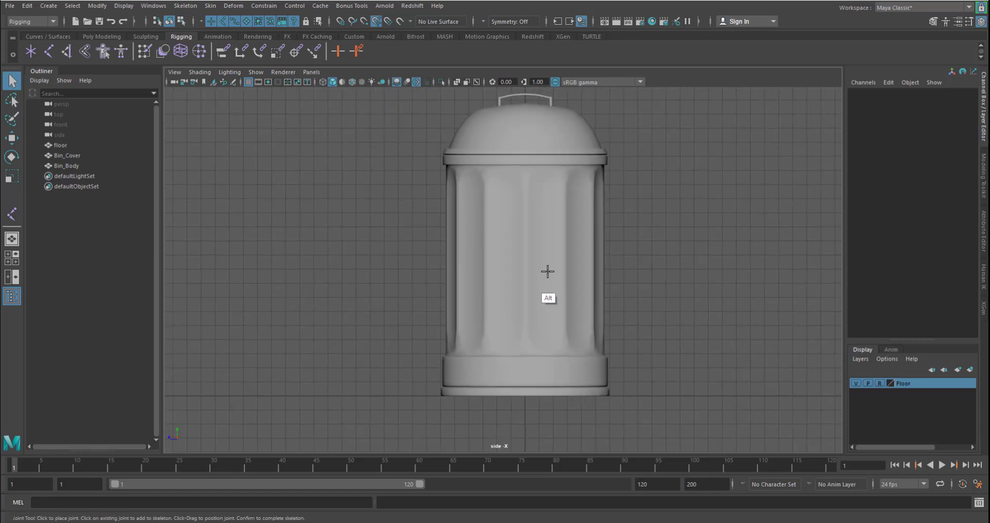
{"action": "left_click", "coordinate": [525, 395]}
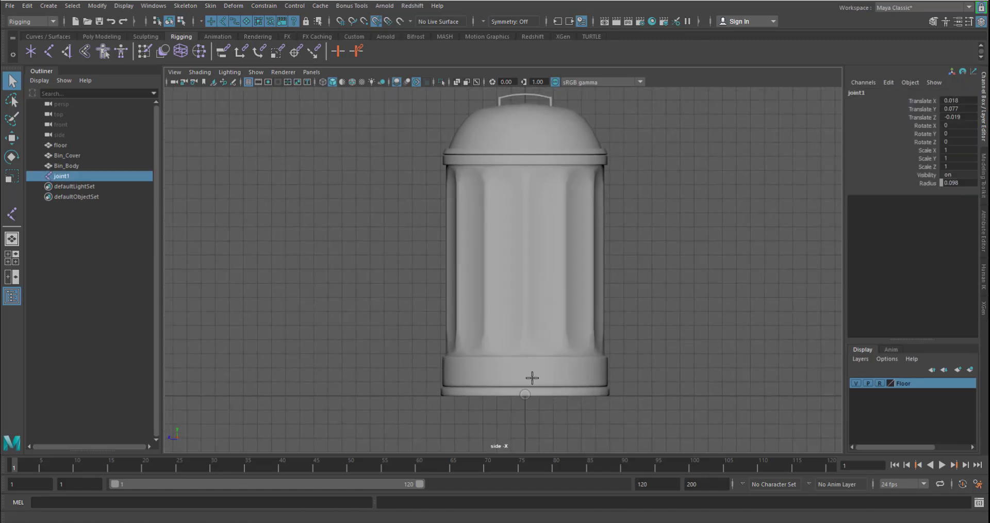
{"action": "left_click", "coordinate": [528, 160]}
{"action": "left_click", "coordinate": [525, 105]}
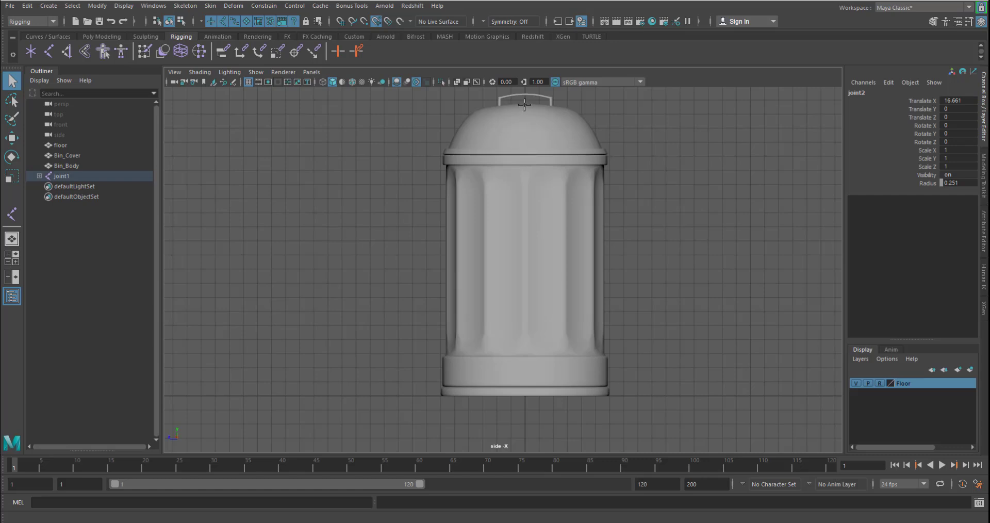
{"action": "left_click", "coordinate": [476, 82]}
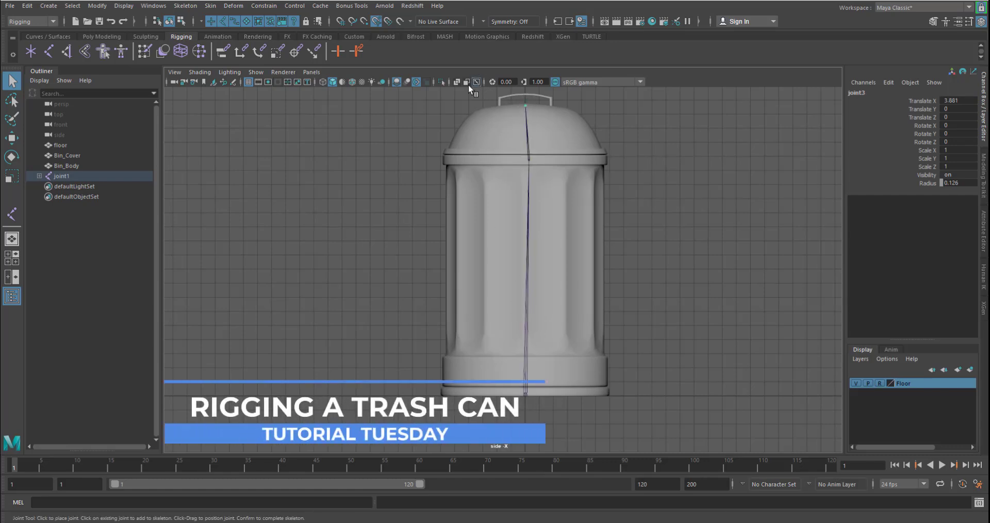
Move the joint at the lid's top sideways in the side view so it lines up vertically above the lid rim joint
{"action": "key", "text": "w"}
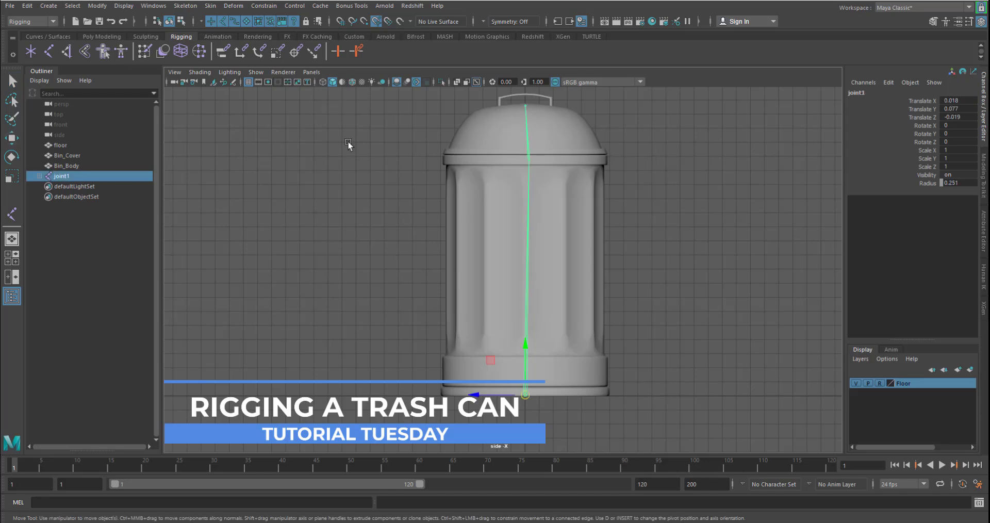
{"action": "left_click", "coordinate": [628, 102]}
{"action": "left_click", "coordinate": [527, 106]}
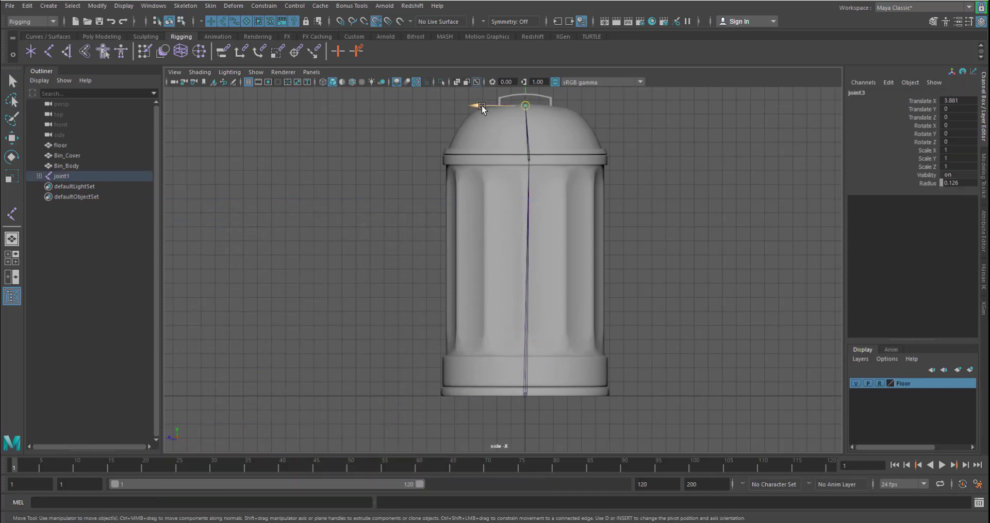
{"action": "left_click_drag", "start_coordinate": [475, 104], "coordinate": [497, 90]}
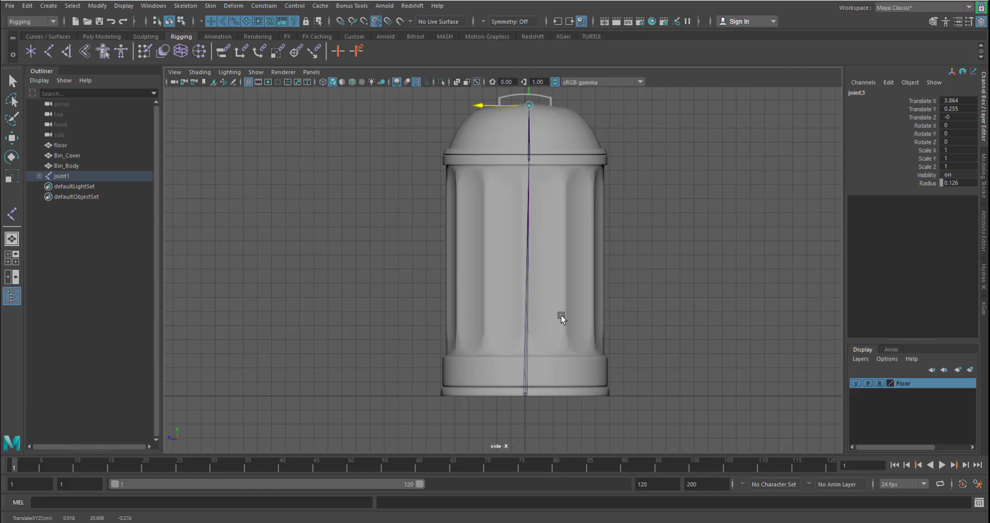
Show the four-view layout and examine the joint chain's alignment within the can in the front, side and perspective views
{"action": "key", "text": "space"}
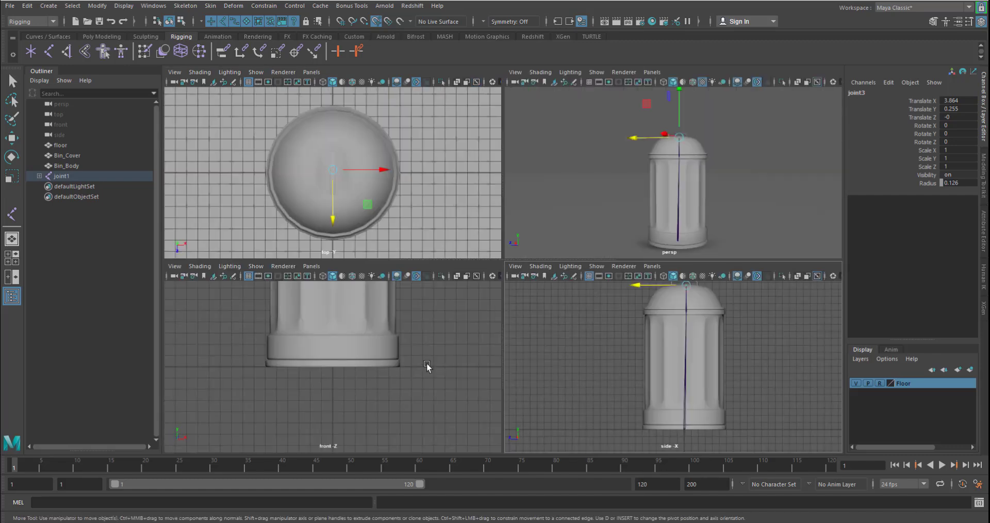
{"action": "middle_click_drag", "start_coordinate": [427, 305], "coordinate": [427, 424], "text": "alt"}
{"action": "right_click_drag", "start_coordinate": [387, 331], "coordinate": [363, 281], "text": "alt"}
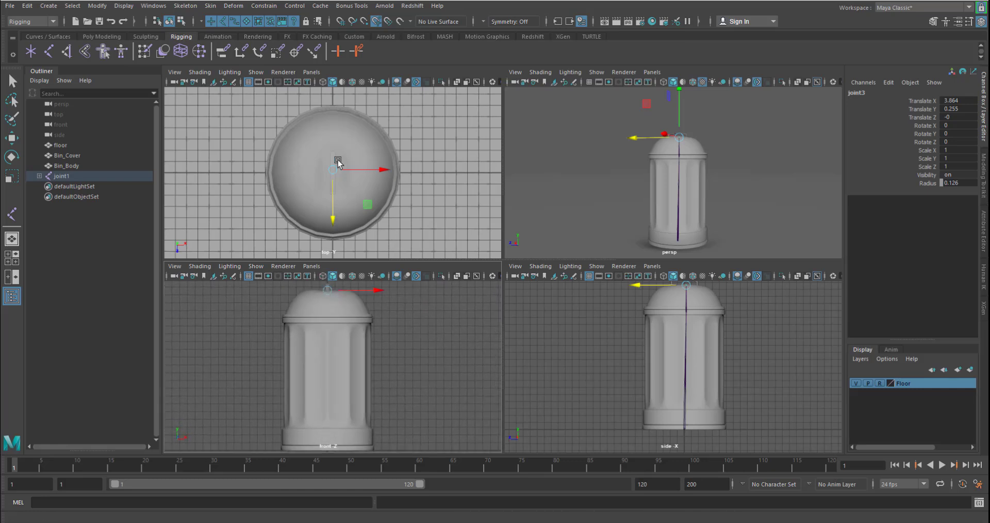
{"action": "left_click_drag", "start_coordinate": [591, 220], "coordinate": [664, 220], "text": "alt"}
{"action": "middle_click_drag", "start_coordinate": [748, 367], "coordinate": [729, 383], "text": "alt"}
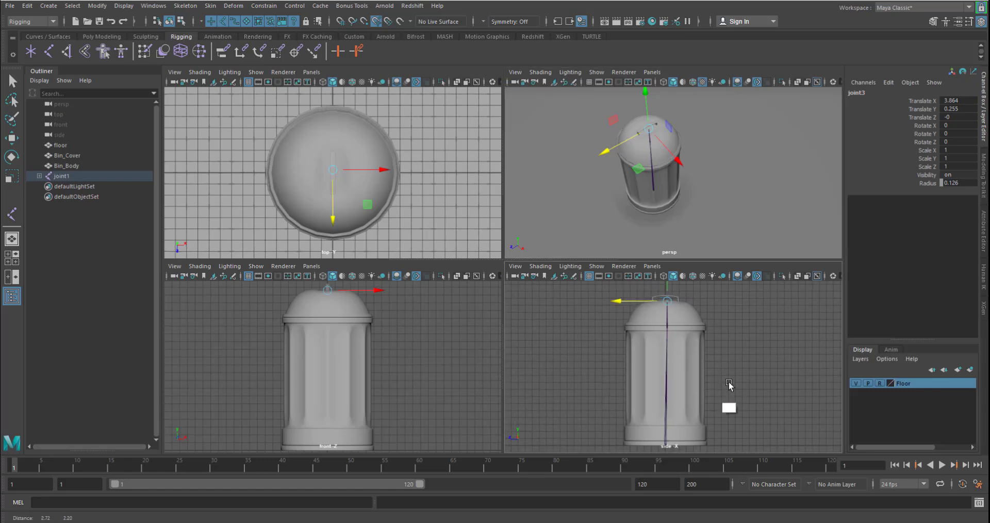
{"action": "right_click_drag", "start_coordinate": [729, 384], "coordinate": [749, 398], "text": "alt"}
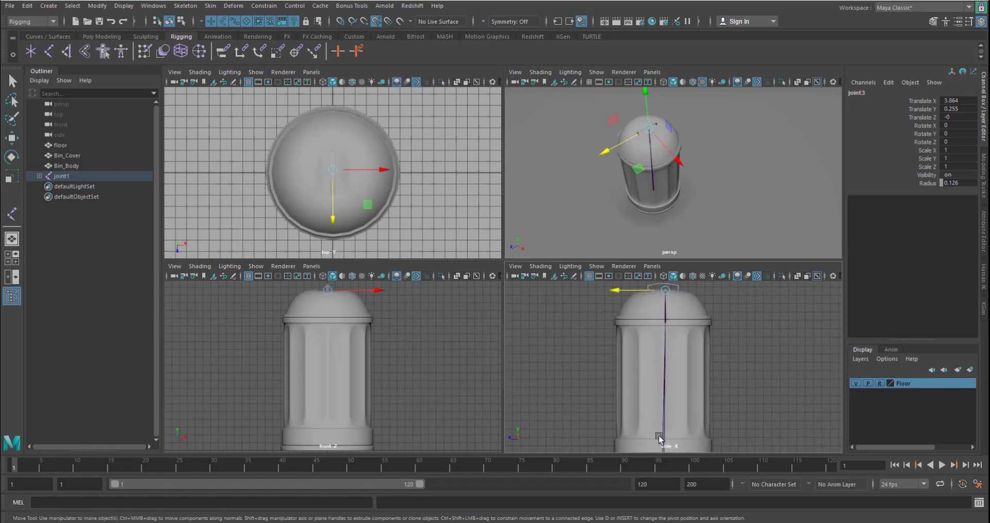
{"action": "middle_click_drag", "start_coordinate": [736, 379], "coordinate": [752, 344], "text": "alt"}
{"action": "right_click_drag", "start_coordinate": [751, 344], "coordinate": [714, 339], "text": "alt"}
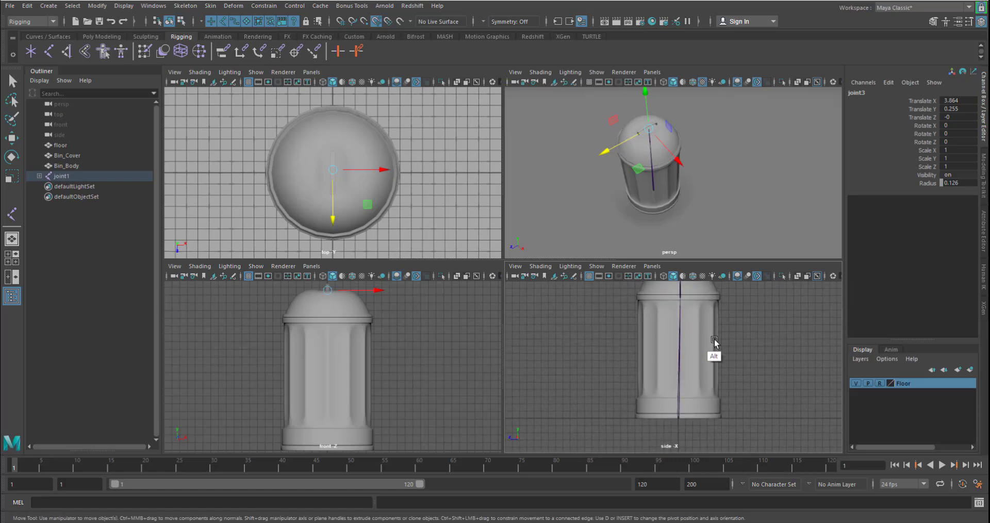
{"action": "middle_click_drag", "start_coordinate": [715, 378], "coordinate": [718, 401], "text": "alt"}
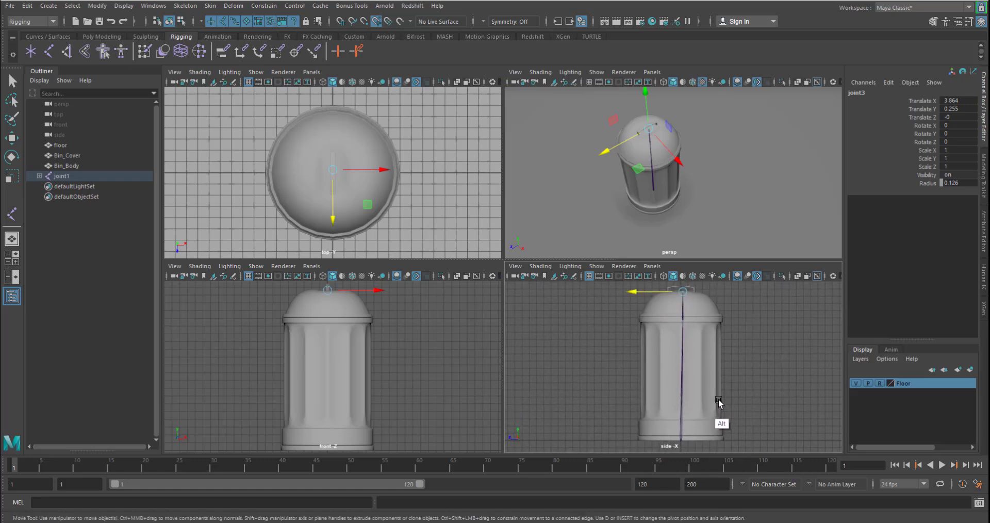
Parent the Bin_Body mesh to the joint at the can's base
{"action": "left_click", "coordinate": [702, 371]}
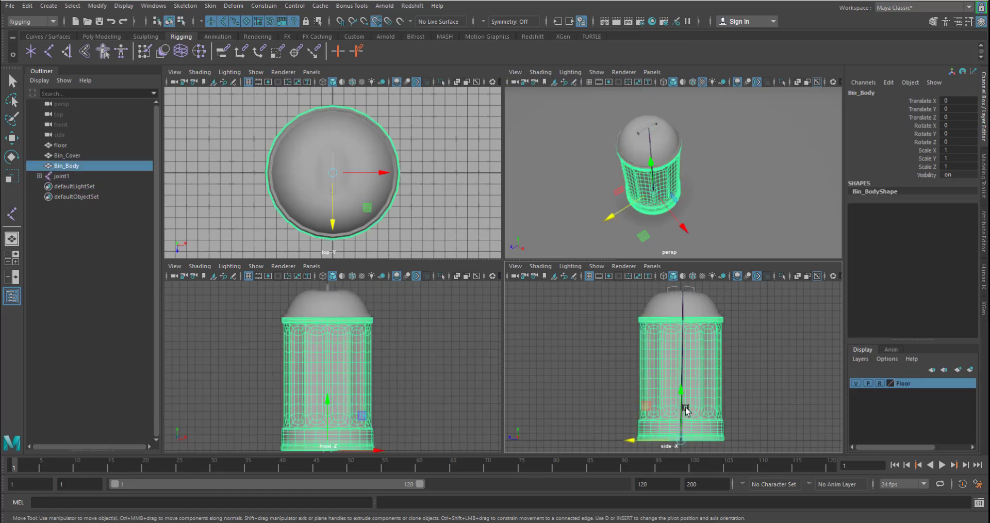
{"action": "middle_click_drag", "start_coordinate": [696, 386], "coordinate": [697, 318], "text": "alt"}
{"action": "right_click_drag", "start_coordinate": [698, 319], "coordinate": [747, 404], "text": "alt"}
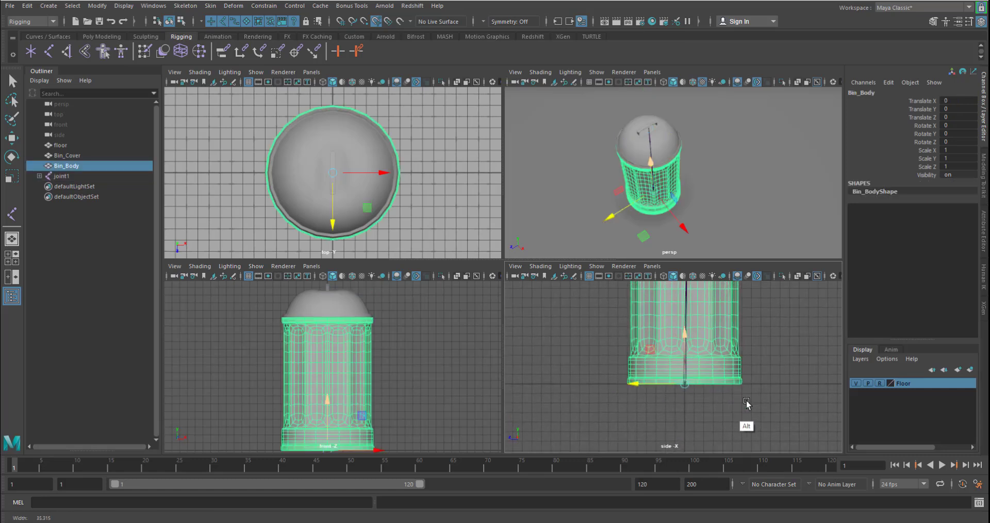
{"action": "key", "text": "q"}
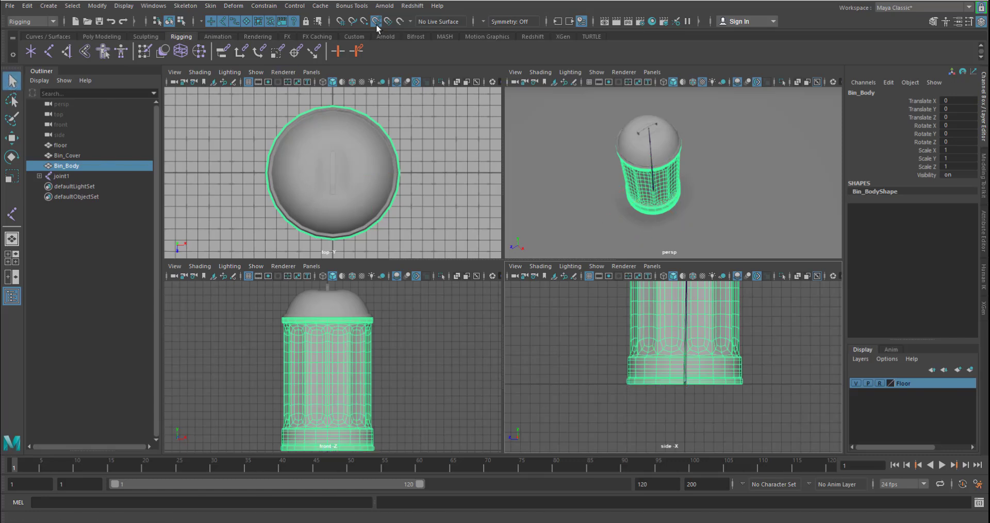
{"action": "middle_click_drag", "start_coordinate": [742, 407], "coordinate": [732, 395], "text": "alt"}
{"action": "right_click_drag", "start_coordinate": [732, 395], "coordinate": [808, 467], "text": "alt"}
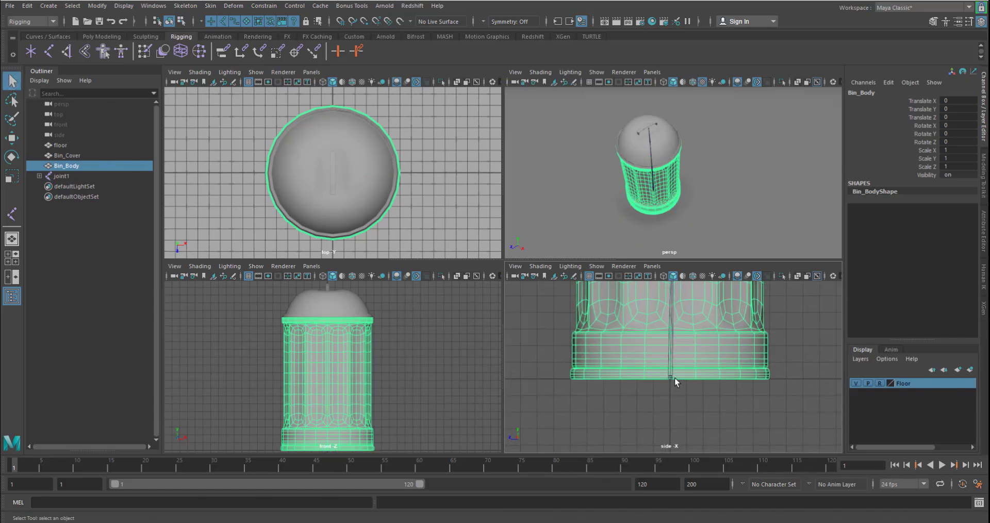
{"action": "left_click", "coordinate": [670, 380], "text": "shift"}
{"action": "middle_click_drag", "start_coordinate": [645, 403], "coordinate": [712, 386], "text": "alt"}
{"action": "key", "text": "p"}
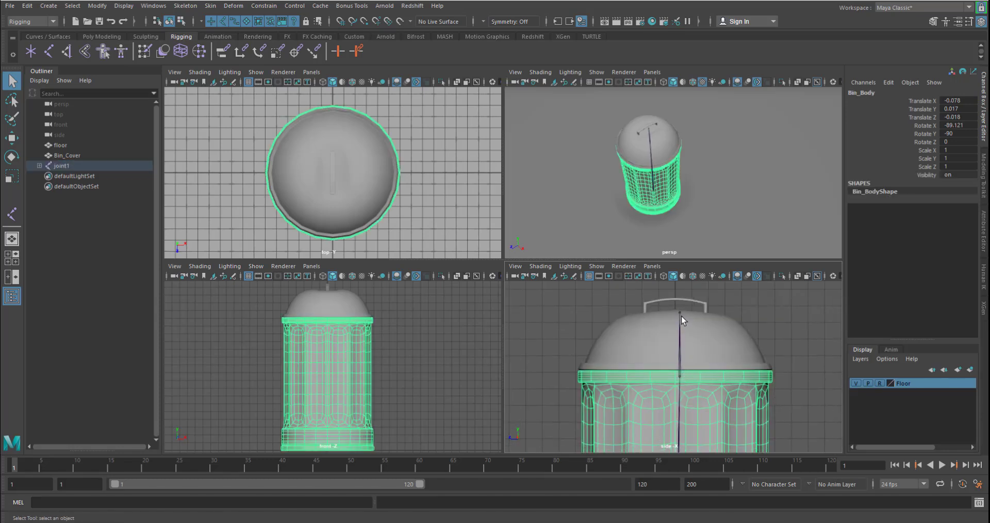
Parent the Bin_Cover mesh to the middle joint at the lid rim
{"action": "left_click", "coordinate": [680, 377]}
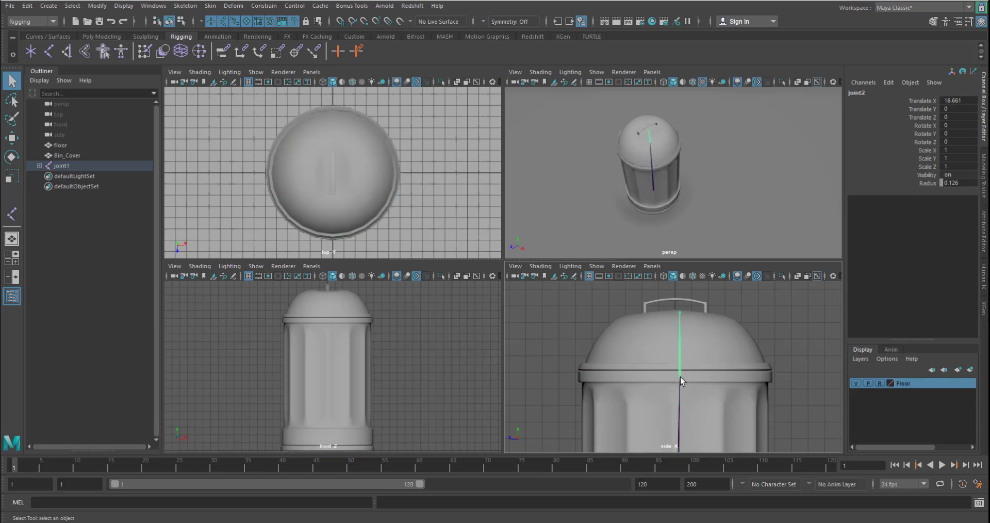
{"action": "left_click", "coordinate": [709, 333]}
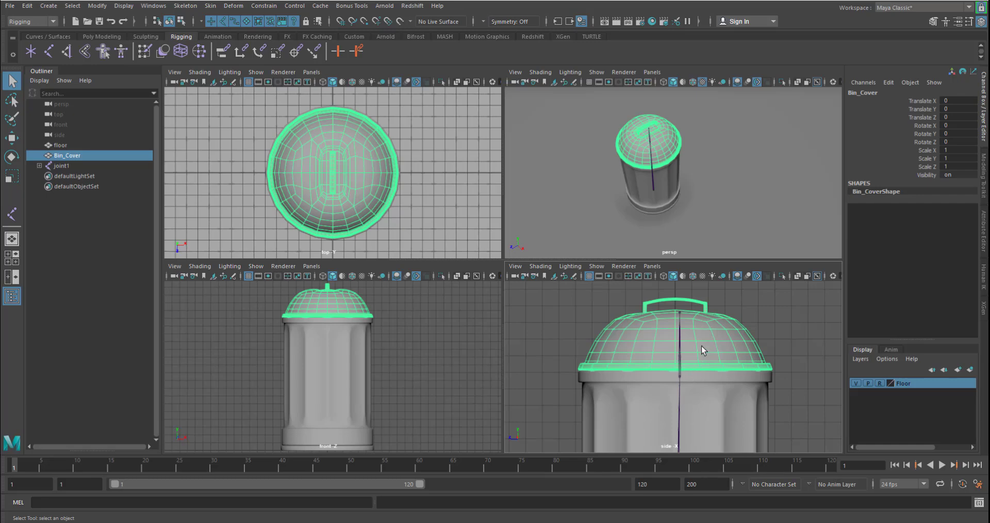
{"action": "left_click", "coordinate": [680, 377], "text": "shift"}
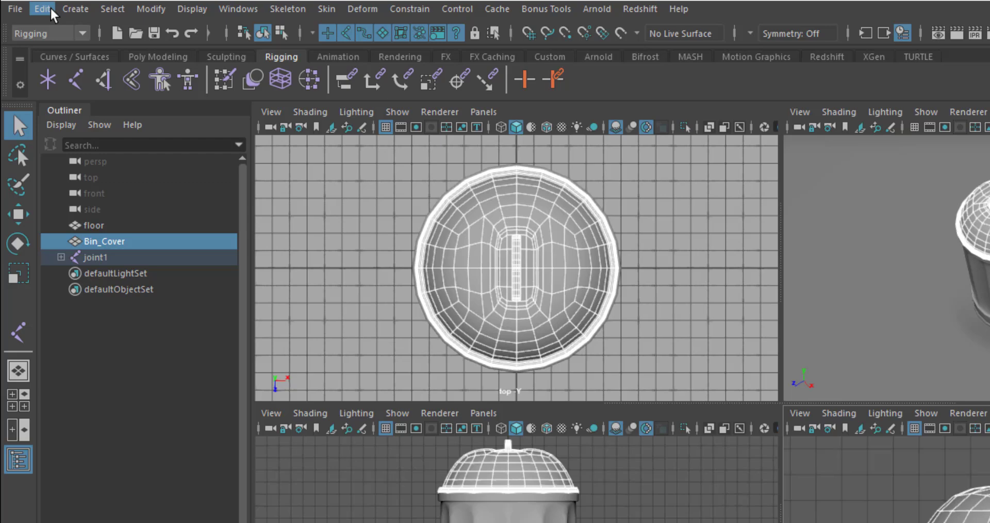
{"action": "left_click", "coordinate": [27, 5]}
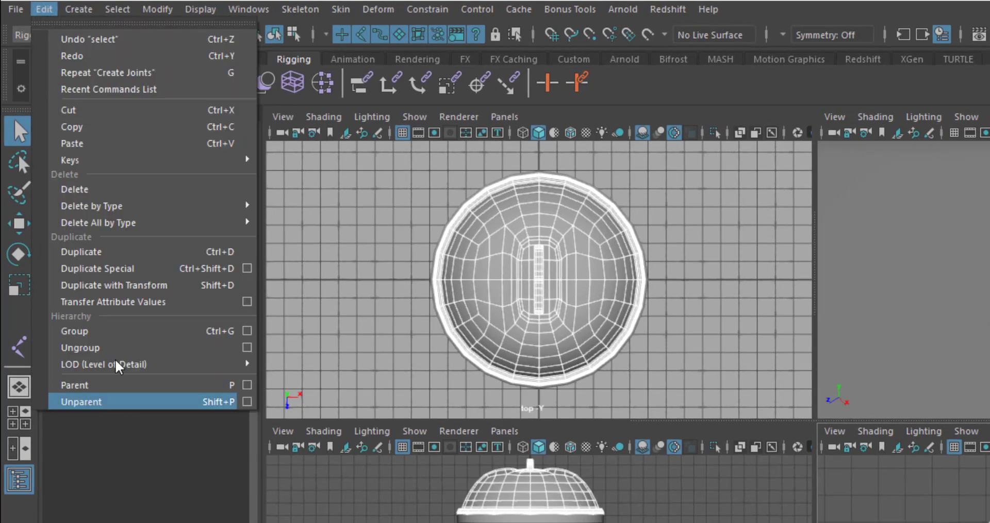
{"action": "left_click", "coordinate": [44, 9]}
{"action": "left_click", "coordinate": [44, 9]}
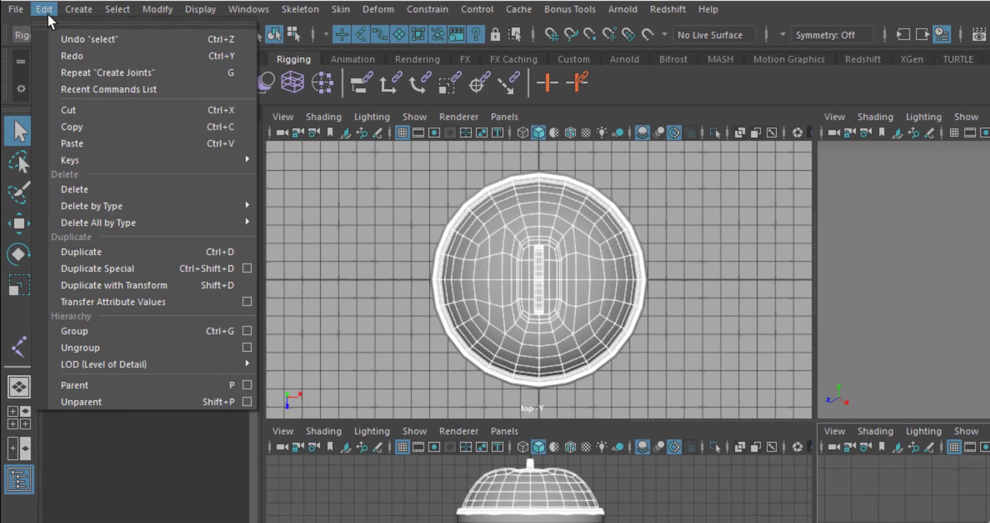
{"action": "left_click", "coordinate": [217, 387]}
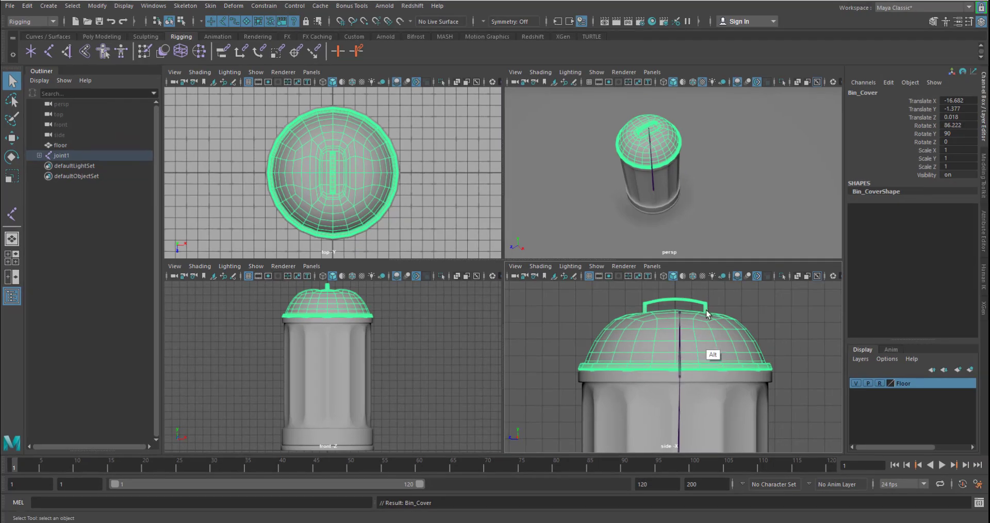
In the full perspective view, test the lid parenting by moving the lid rim joint straight up, and undo the move
{"action": "key", "text": "space"}
{"action": "left_click_drag", "start_coordinate": [695, 184], "coordinate": [629, 290], "text": "alt"}
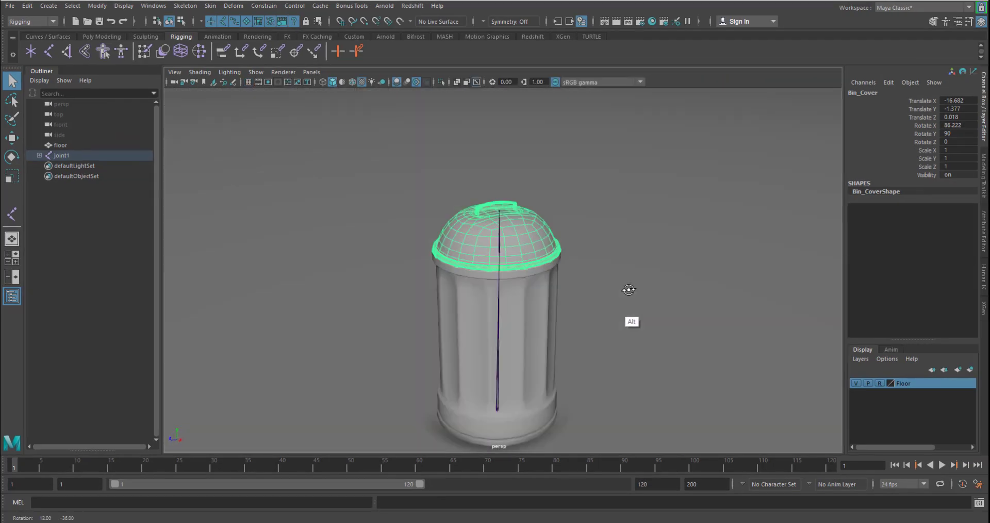
{"action": "middle_click_drag", "start_coordinate": [629, 290], "coordinate": [692, 289], "text": "alt"}
{"action": "right_click_drag", "start_coordinate": [691, 289], "coordinate": [634, 276], "text": "alt"}
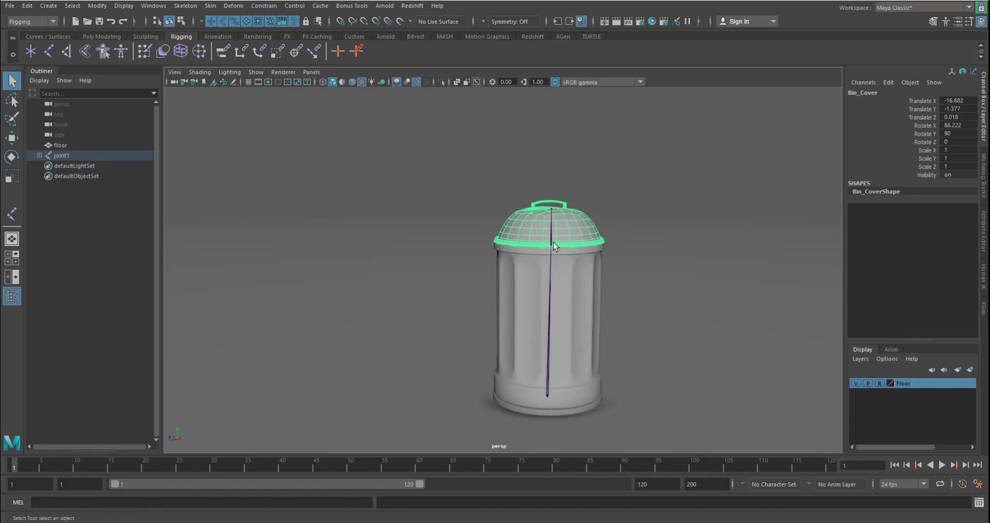
{"action": "left_click", "coordinate": [553, 243]}
{"action": "left_click", "coordinate": [344, 169]}
{"action": "key", "text": "w"}
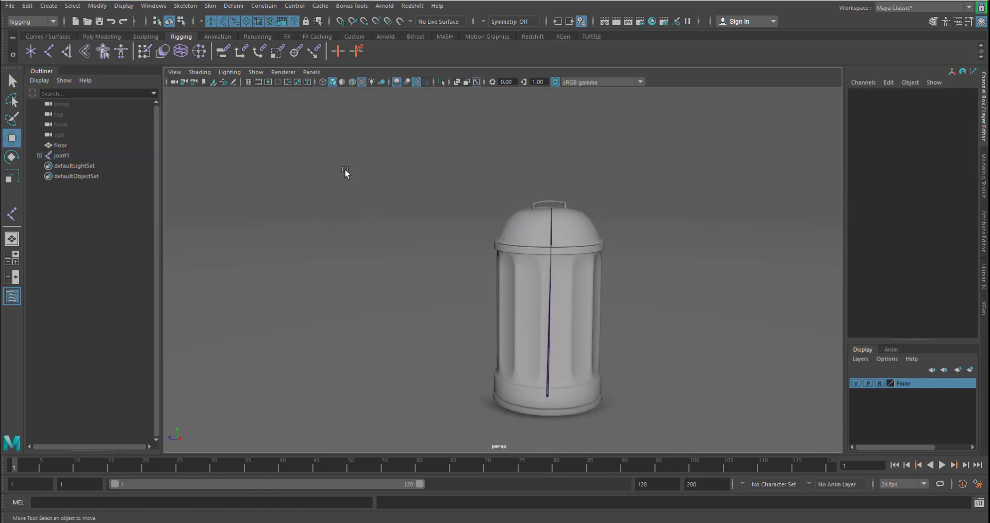
{"action": "left_click", "coordinate": [552, 243]}
{"action": "left_click_drag", "start_coordinate": [554, 194], "coordinate": [552, 153]}
{"action": "key", "text": "ctrl+z"}
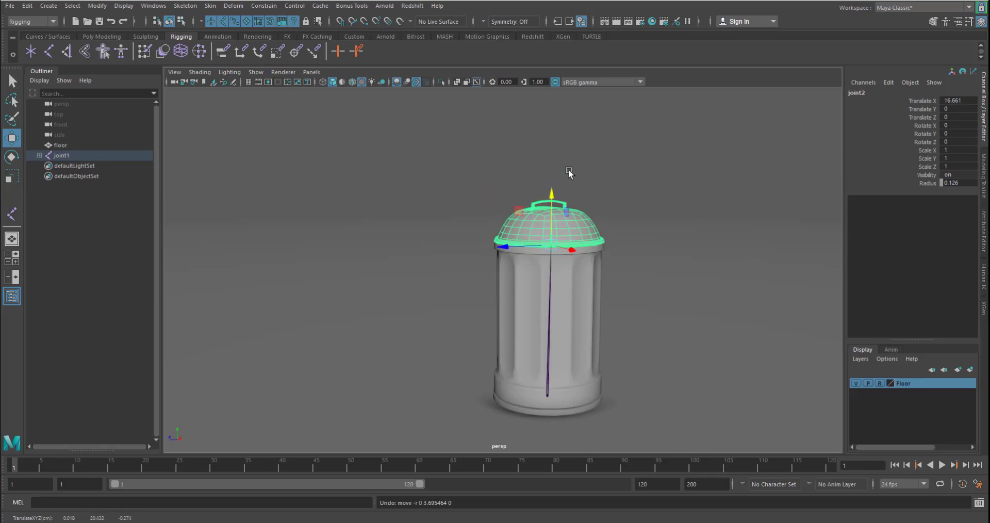
Test-move the base joint along X and the lid rim joint upward, undoing each move
{"action": "left_click", "coordinate": [549, 396]}
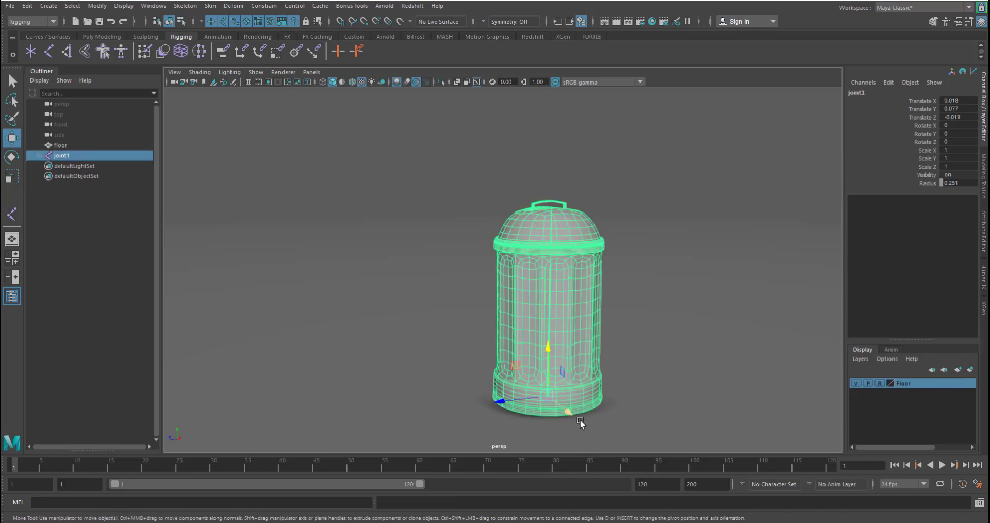
{"action": "mouse_move", "coordinate": [580, 419]}
{"action": "left_mouse_down"}
{"action": "mouse_move", "coordinate": [579, 400]}
{"action": "mouse_move", "coordinate": [584, 415]}
{"action": "left_mouse_up"}
{"action": "key", "text": "ctrl+z"}
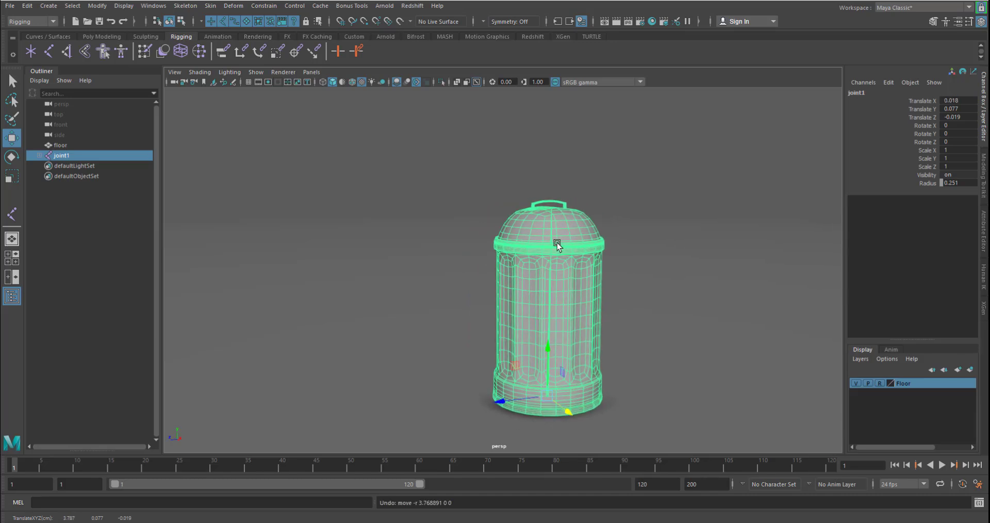
{"action": "left_click", "coordinate": [558, 243]}
{"action": "mouse_move", "coordinate": [556, 190]}
{"action": "left_mouse_down"}
{"action": "mouse_move", "coordinate": [556, 123]}
{"action": "mouse_move", "coordinate": [556, 183]}
{"action": "mouse_move", "coordinate": [556, 173]}
{"action": "left_mouse_up"}
{"action": "key", "text": "ctrl+z"}
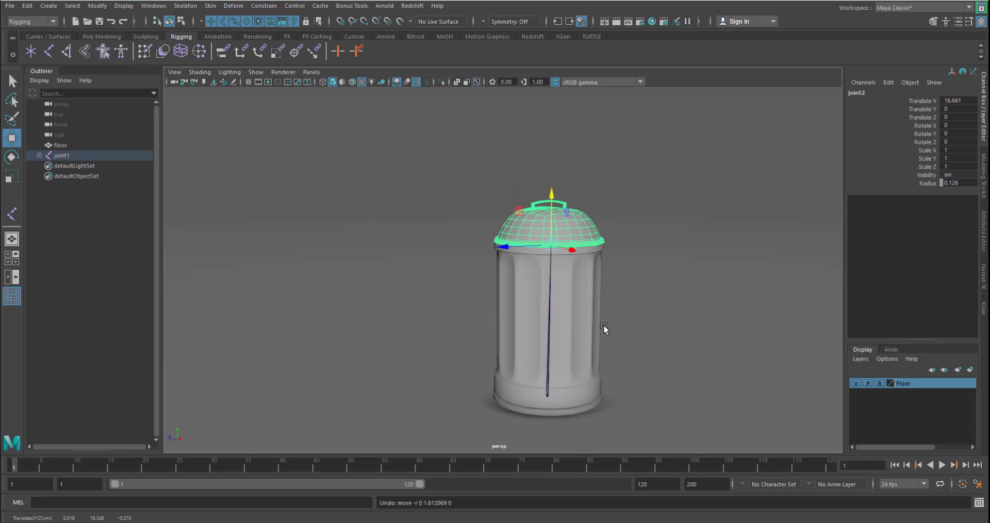
Try to shift the lid rim joint's pivot along X while viewing the can from above, and undo it
{"action": "mouse_move", "coordinate": [604, 326]}
{"action": "right_mouse_down", "text": "alt"}
{"action": "mouse_move", "coordinate": [588, 346]}
{"action": "mouse_move", "coordinate": [657, 400]}
{"action": "mouse_move", "coordinate": [639, 274]}
{"action": "mouse_move", "coordinate": [612, 333]}
{"action": "right_mouse_up", "text": "alt"}
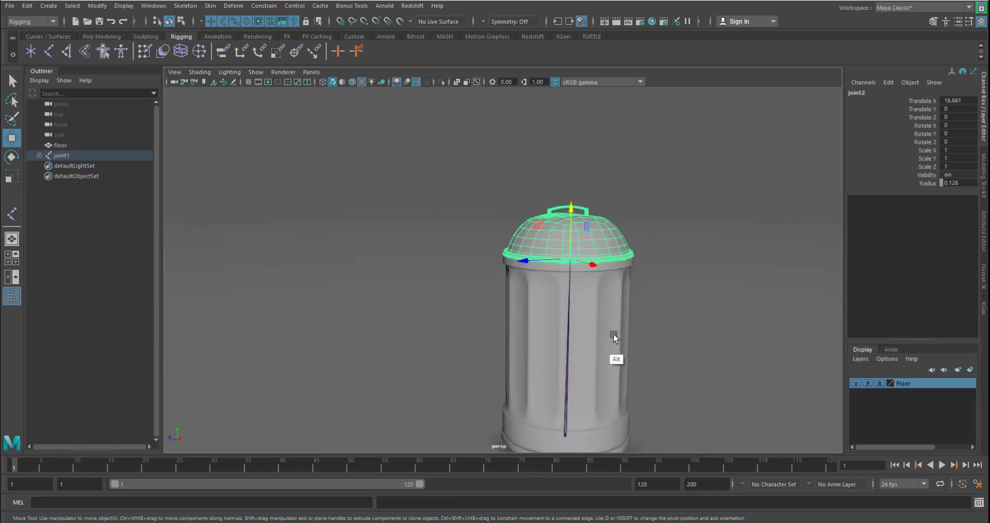
{"action": "left_click_drag", "start_coordinate": [613, 336], "coordinate": [616, 274], "text": "alt"}
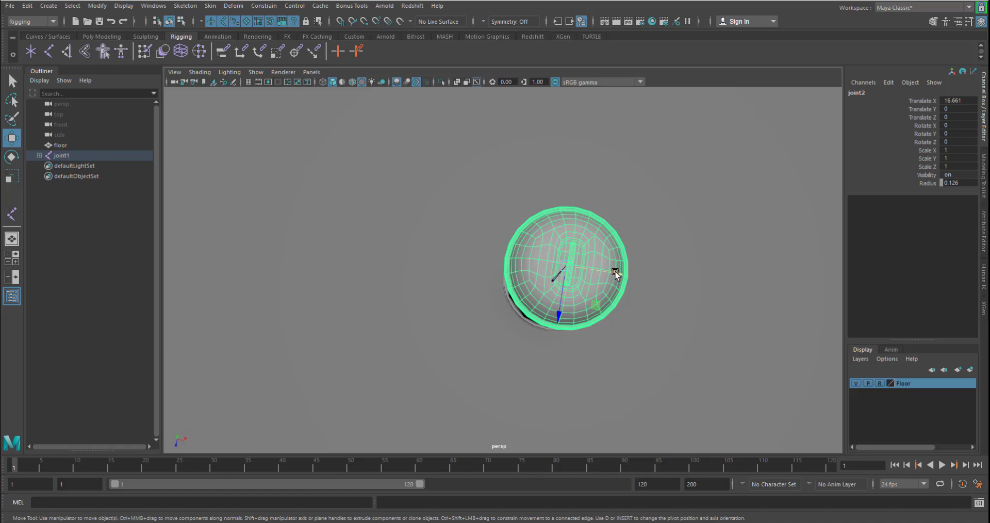
{"action": "key", "text": "ctrl+z"}
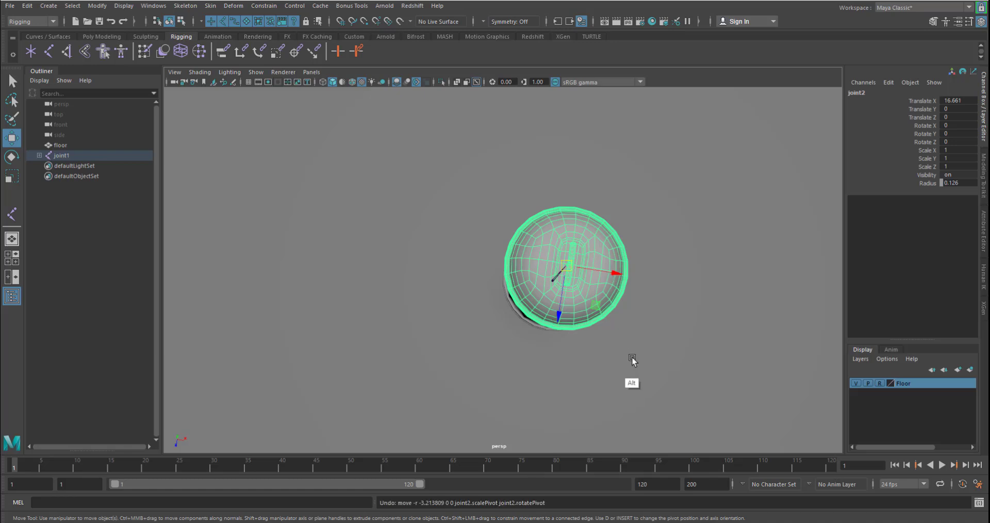
Rotate the lid rim joint about 47 degrees around Z to tip the lid open, and undo the rotation
{"action": "left_click_drag", "start_coordinate": [633, 357], "coordinate": [605, 283], "text": "alt"}
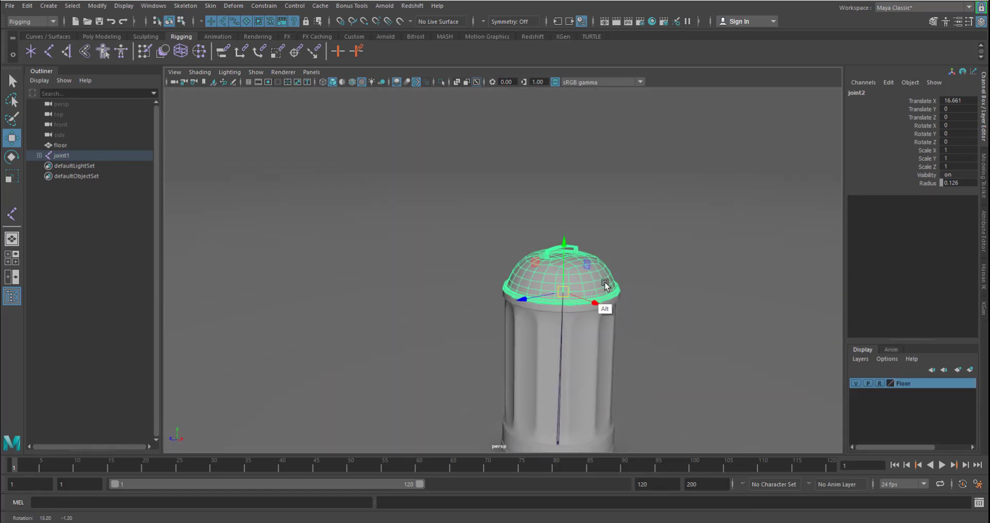
{"action": "left_click", "coordinate": [15, 157]}
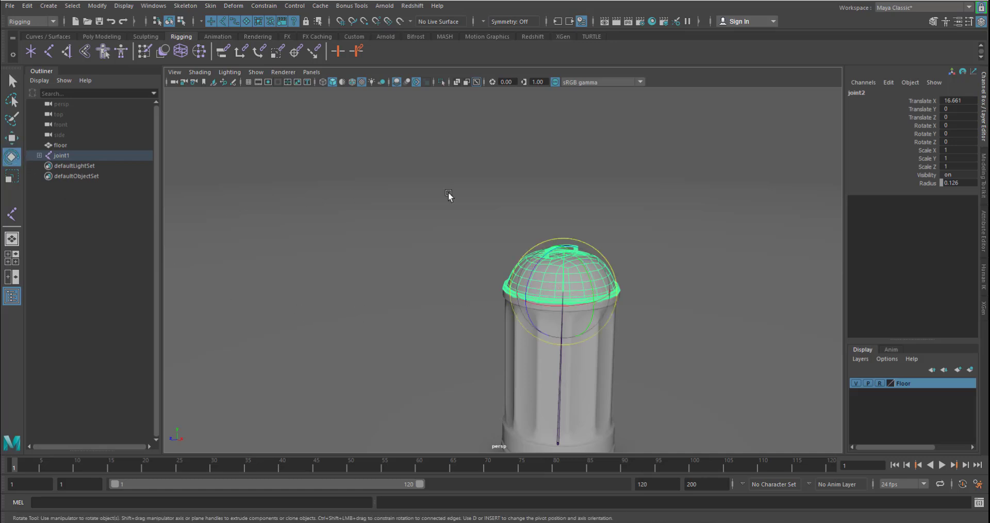
{"action": "left_click_drag", "start_coordinate": [522, 298], "coordinate": [550, 254]}
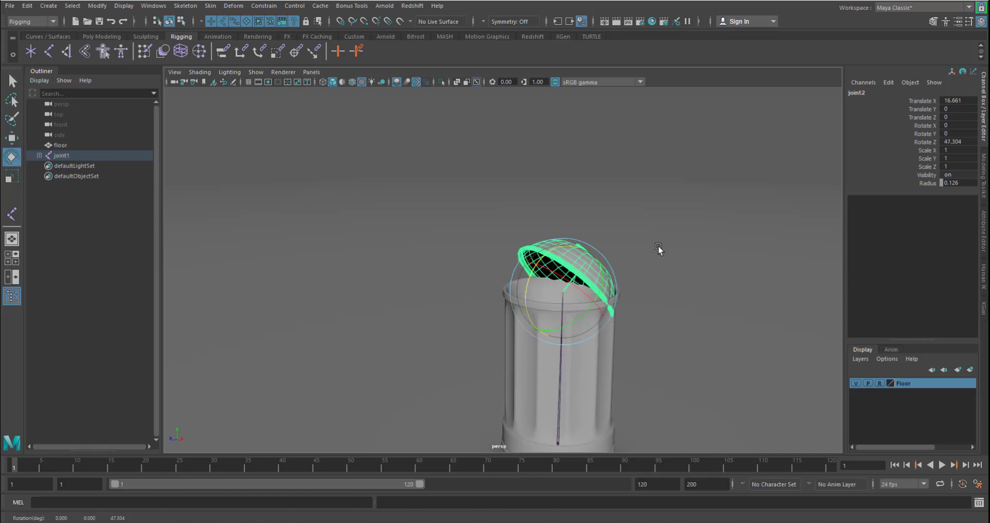
{"action": "left_click_drag", "start_coordinate": [659, 249], "coordinate": [593, 291], "text": "alt"}
{"action": "key", "text": "ctrl+z"}
{"action": "key", "text": "ctrl+z"}
{"action": "middle_click_drag", "start_coordinate": [605, 338], "coordinate": [607, 269], "text": "alt"}
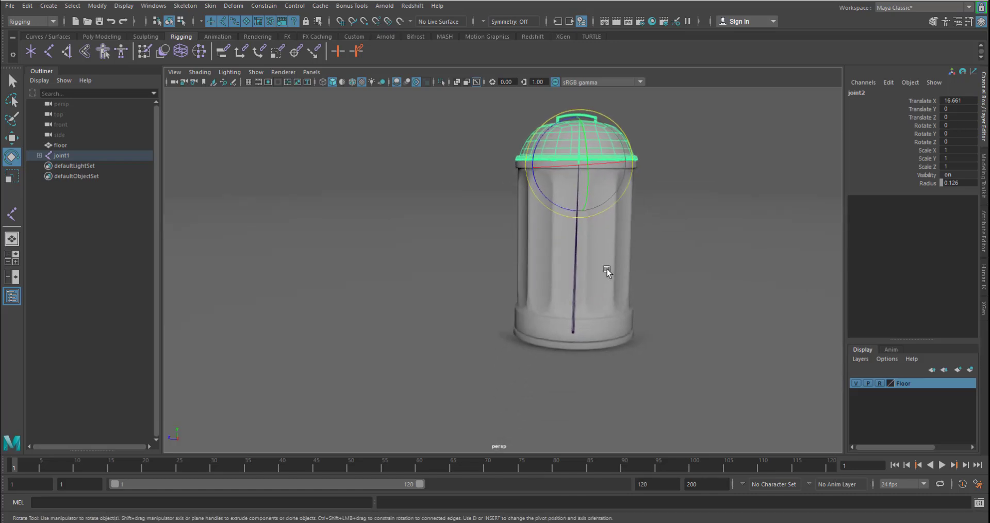
{"action": "middle_click_drag", "start_coordinate": [626, 310], "coordinate": [626, 369], "text": "alt"}
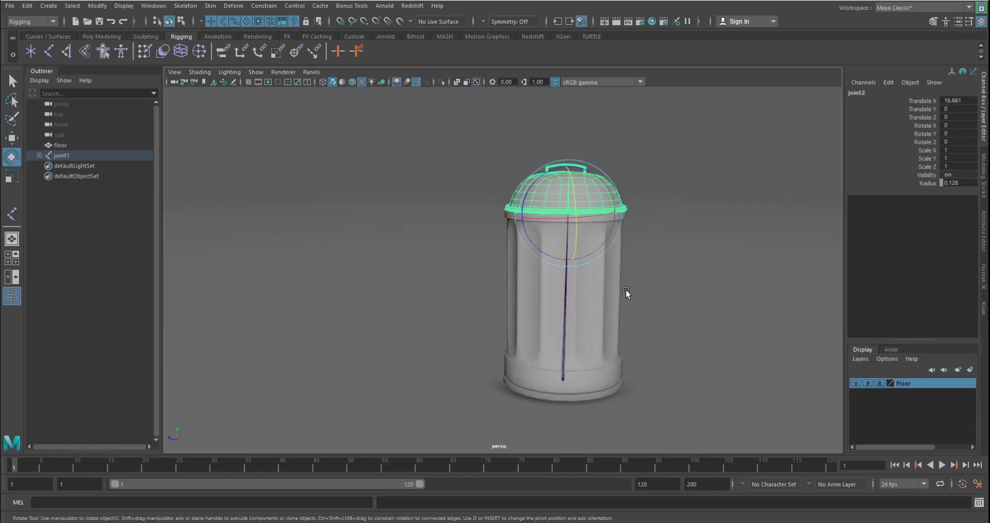
Create a NURBS circle at the base of the trash can and scale it uniformly to about 6.93
{"action": "middle_click_drag", "start_coordinate": [646, 167], "coordinate": [626, 162], "text": "alt"}
{"action": "left_click", "coordinate": [669, 202]}
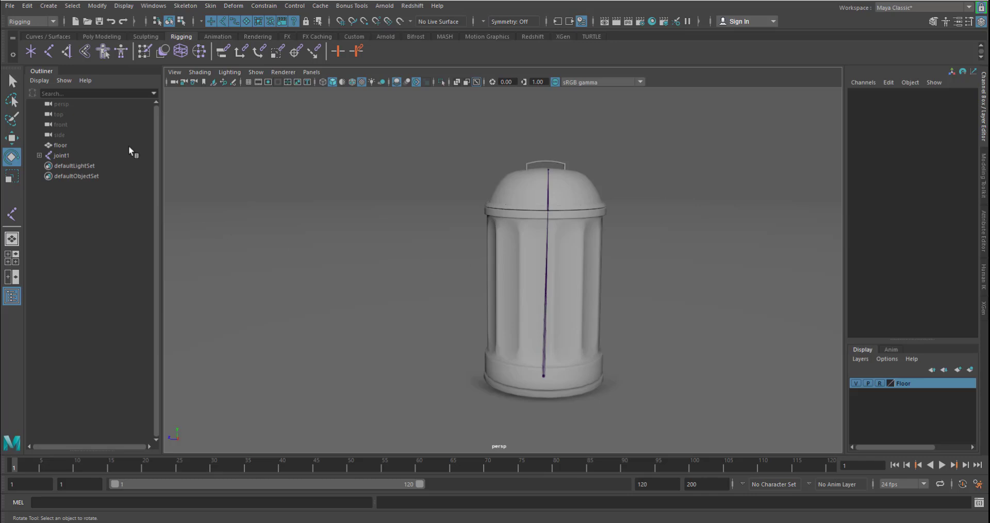
{"action": "left_click", "coordinate": [50, 7]}
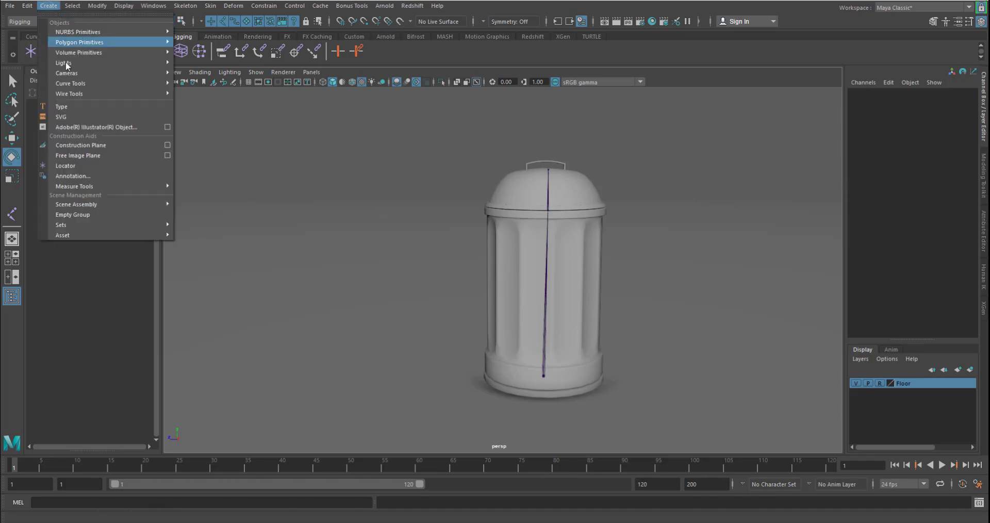
{"action": "mouse_move", "coordinate": [152, 54]}
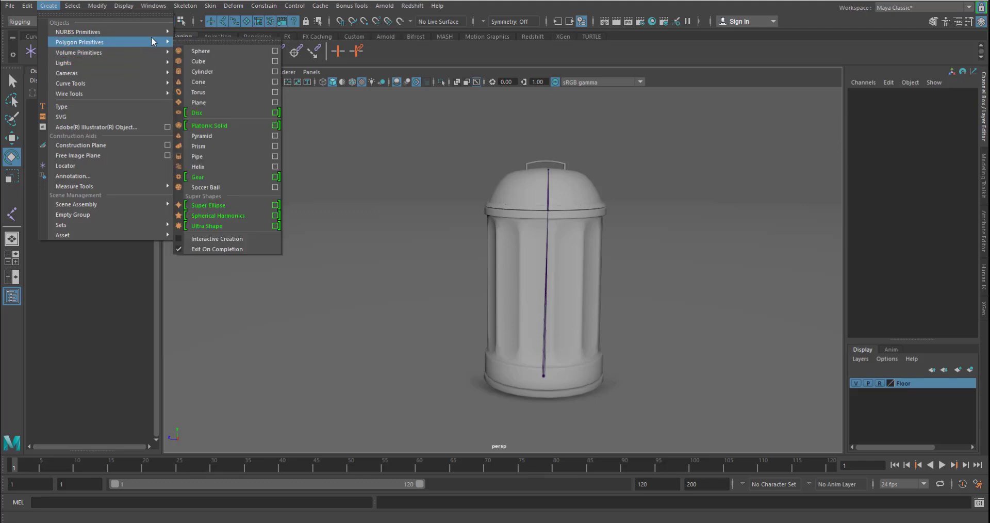
{"action": "mouse_move", "coordinate": [156, 31]}
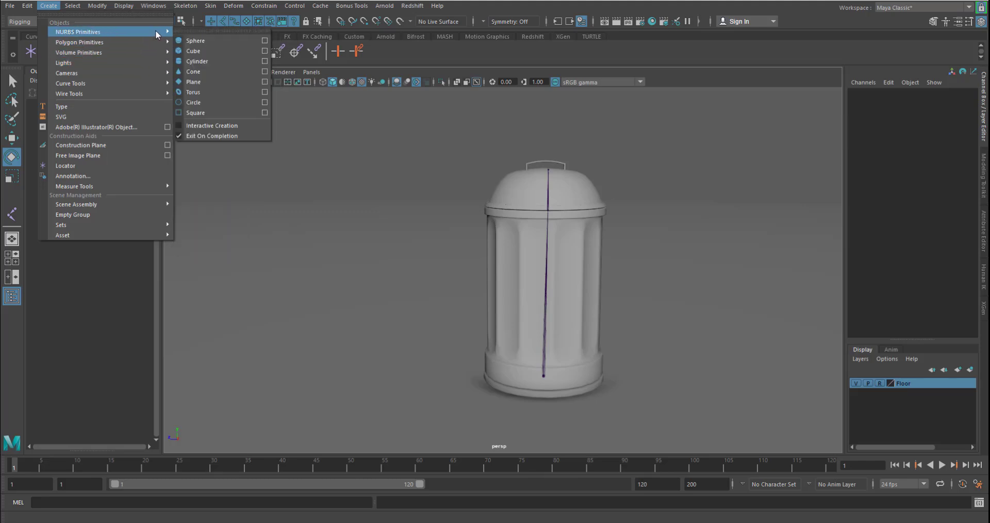
{"action": "left_click", "coordinate": [218, 102]}
{"action": "left_click_drag", "start_coordinate": [606, 363], "coordinate": [267, 309], "text": "alt"}
{"action": "key", "text": "r"}
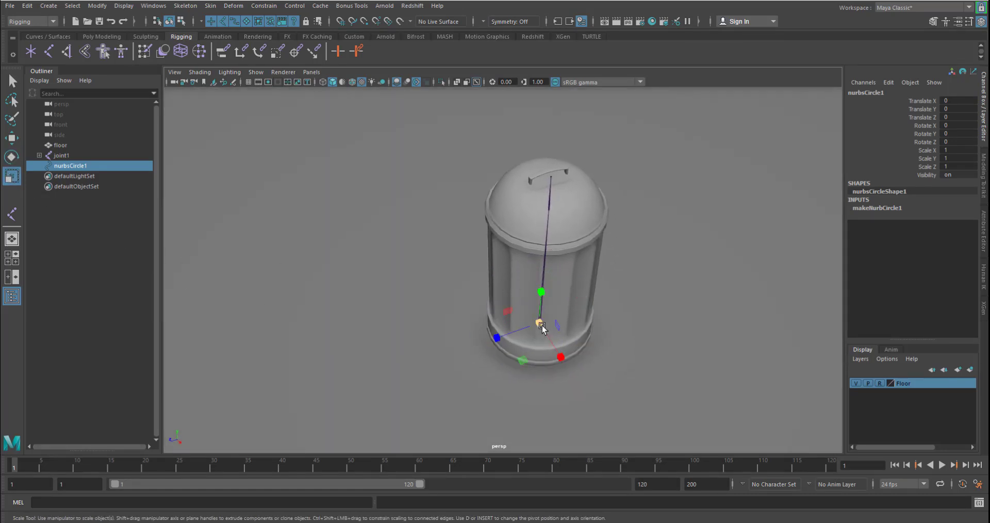
{"action": "left_click_drag", "start_coordinate": [539, 323], "coordinate": [625, 265]}
Raise the circle straight up to the lid rim, to about 16.66 in Translate Y
{"action": "left_click_drag", "start_coordinate": [595, 324], "coordinate": [418, 273], "text": "alt"}
{"action": "key", "text": "w"}
{"action": "middle_click_drag", "start_coordinate": [631, 320], "coordinate": [647, 345], "text": "alt"}
{"action": "left_click_drag", "start_coordinate": [551, 345], "coordinate": [555, 287]}
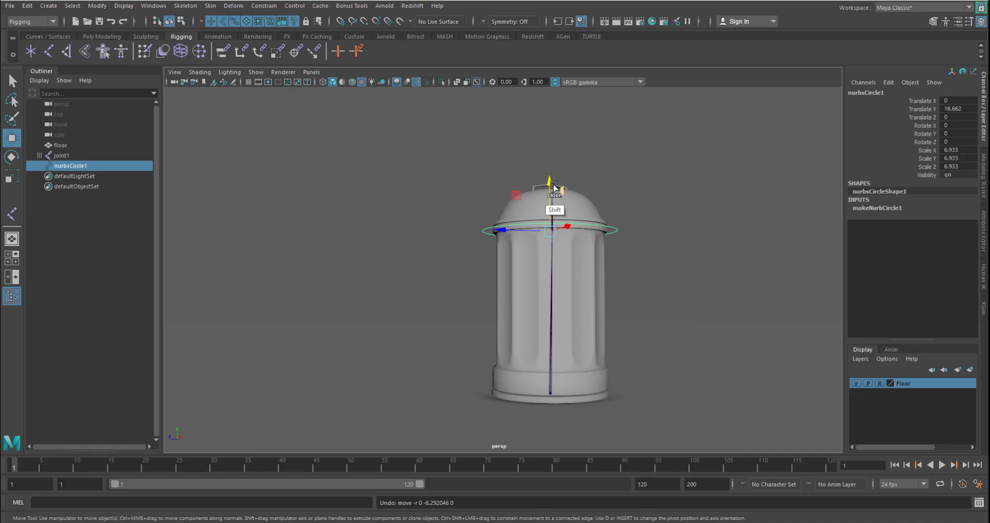
Duplicate the rim circle down to the can's base at about Y 0.145, and review the Move tool's Smart Duplicate settings
{"action": "left_click_drag", "start_coordinate": [551, 190], "coordinate": [558, 345], "text": "shift"}
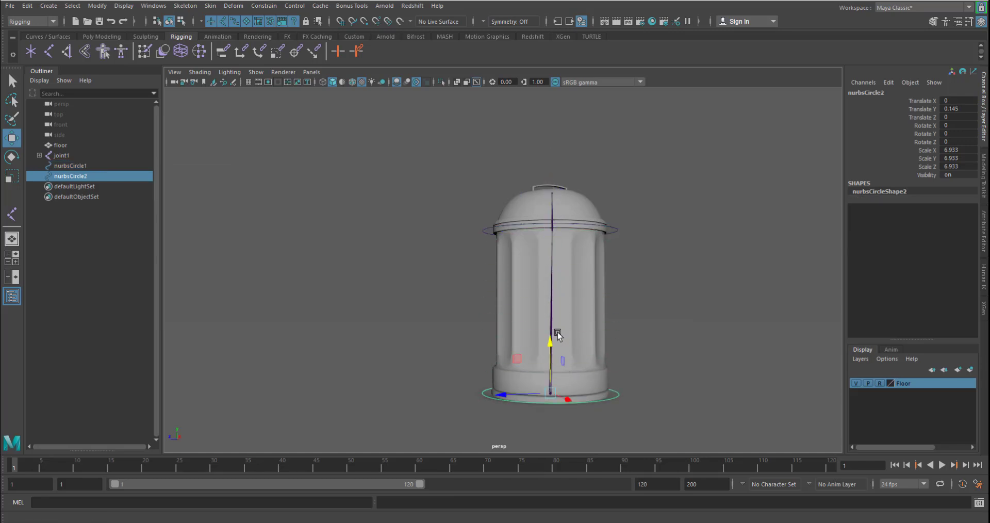
{"action": "double_click", "coordinate": [11, 140]}
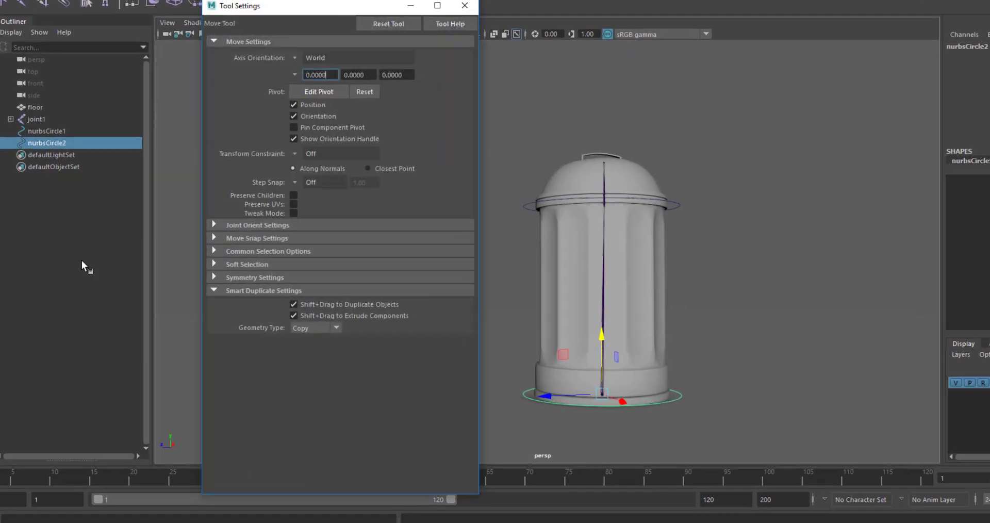
{"action": "left_click", "coordinate": [215, 304]}
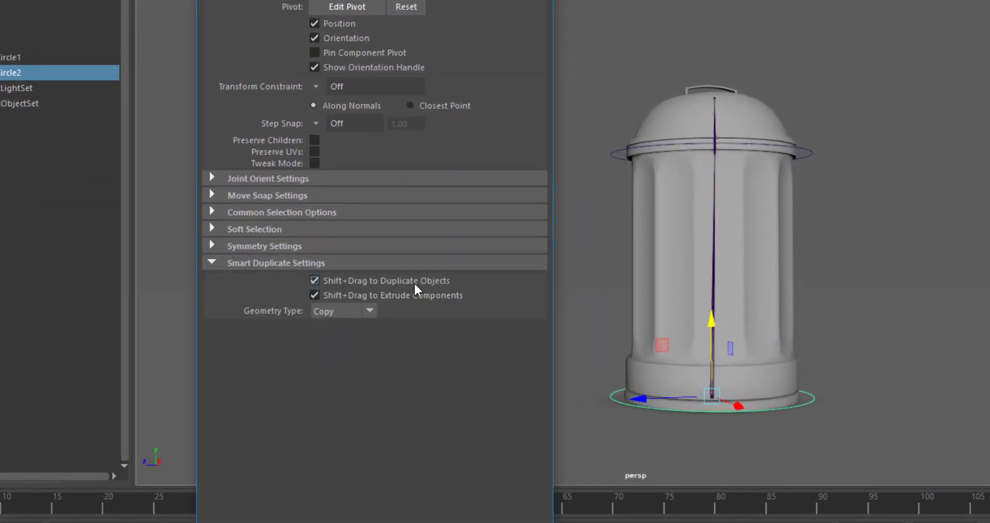
{"action": "left_click", "coordinate": [502, 31]}
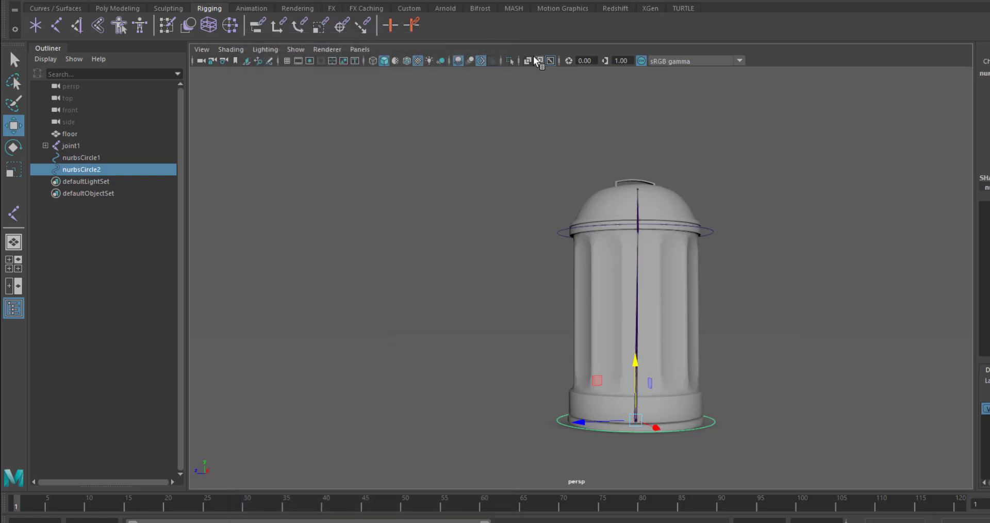
Select both control circles, delete their history and freeze their transformations
{"action": "left_click", "coordinate": [713, 232], "text": "shift"}
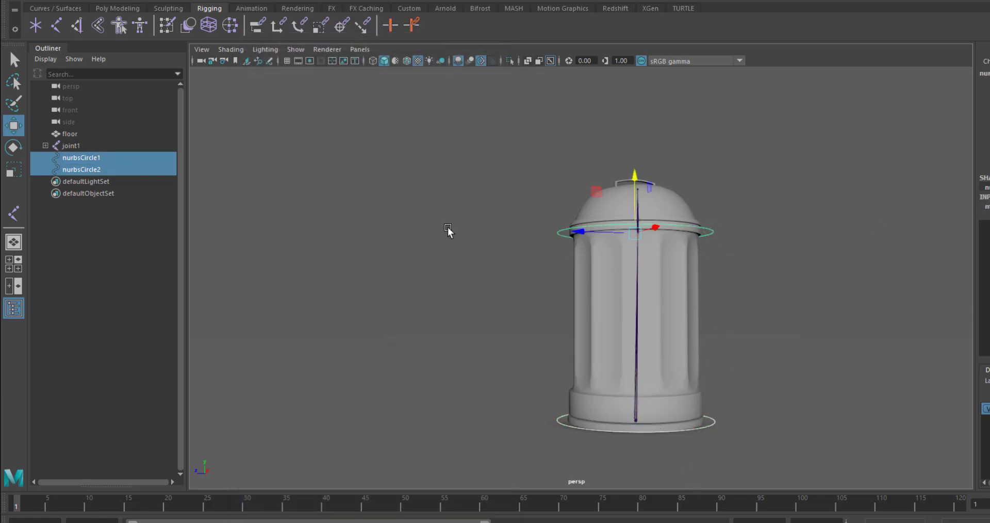
{"action": "left_click", "coordinate": [129, 9]}
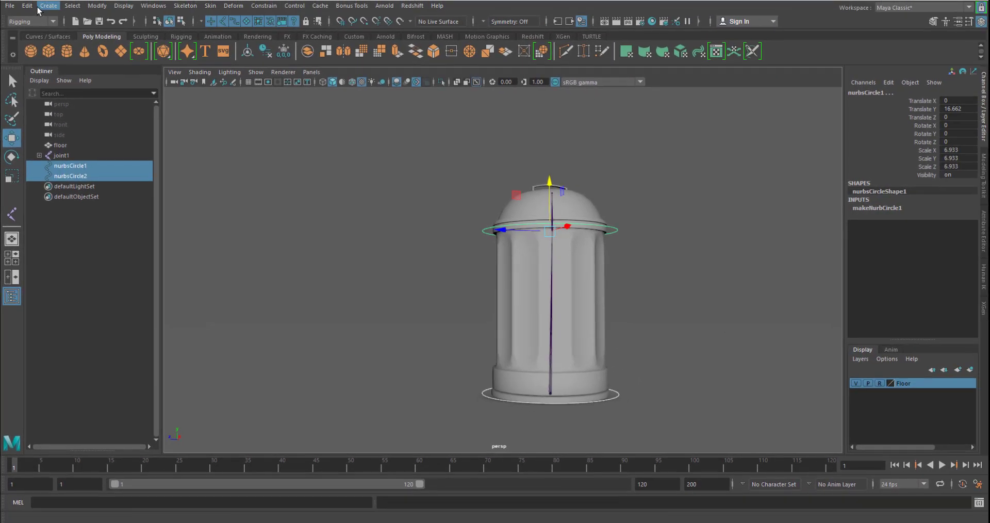
{"action": "left_click", "coordinate": [27, 6]}
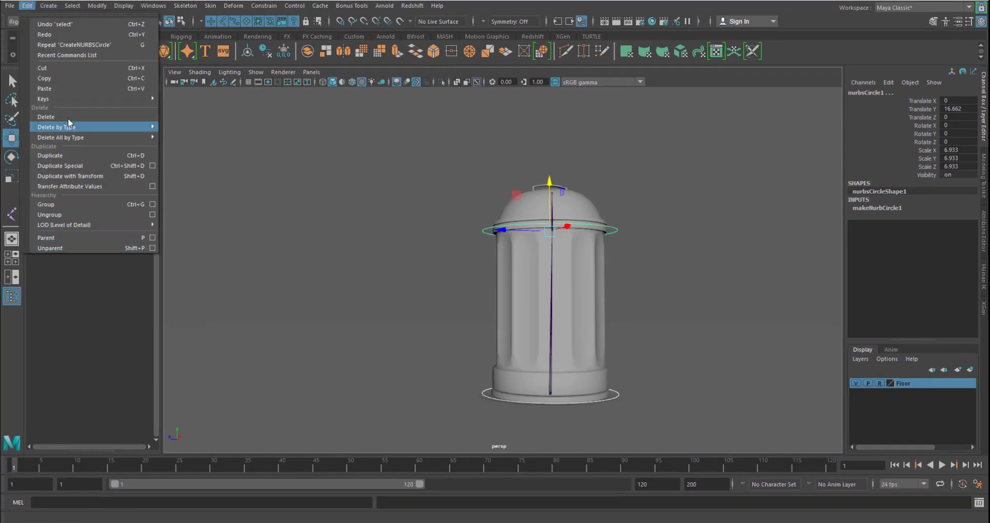
{"action": "mouse_move", "coordinate": [164, 130]}
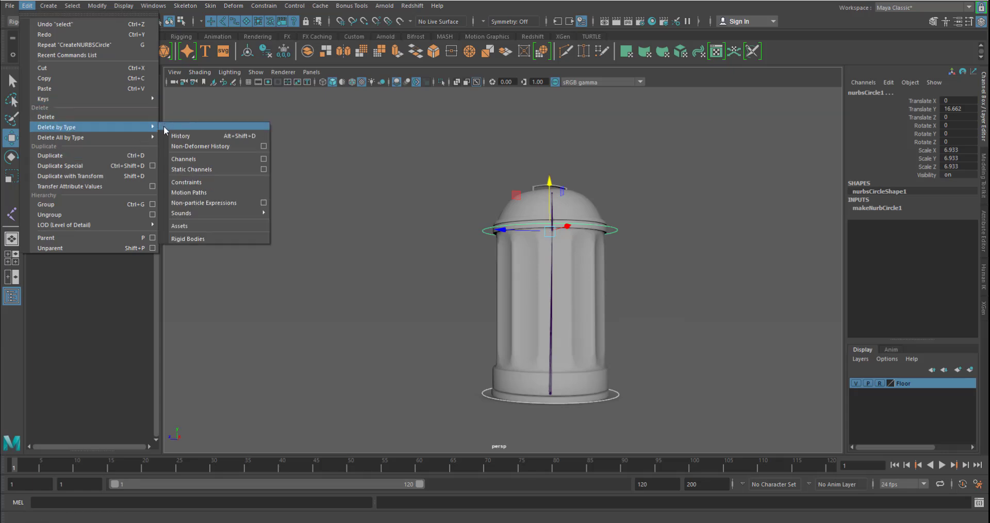
{"action": "left_click", "coordinate": [178, 136]}
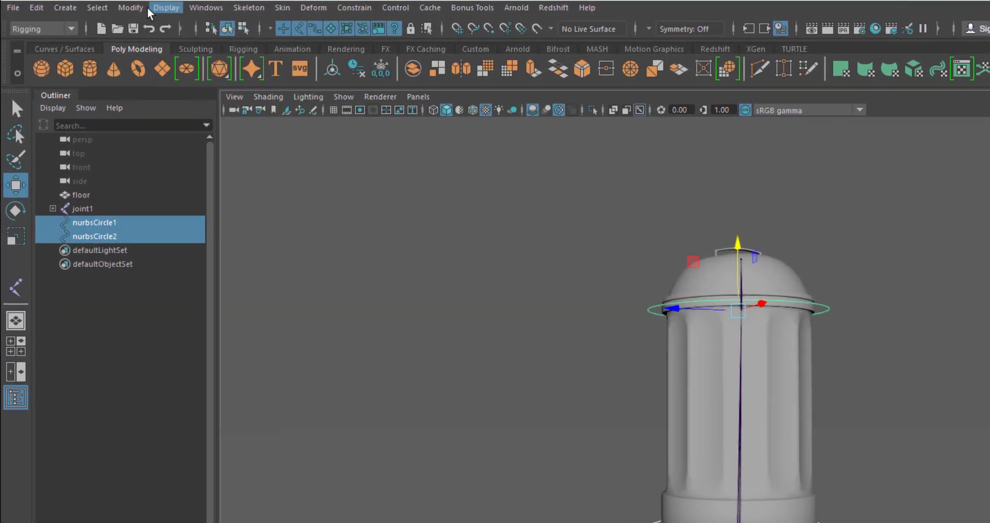
{"action": "left_click", "coordinate": [131, 7]}
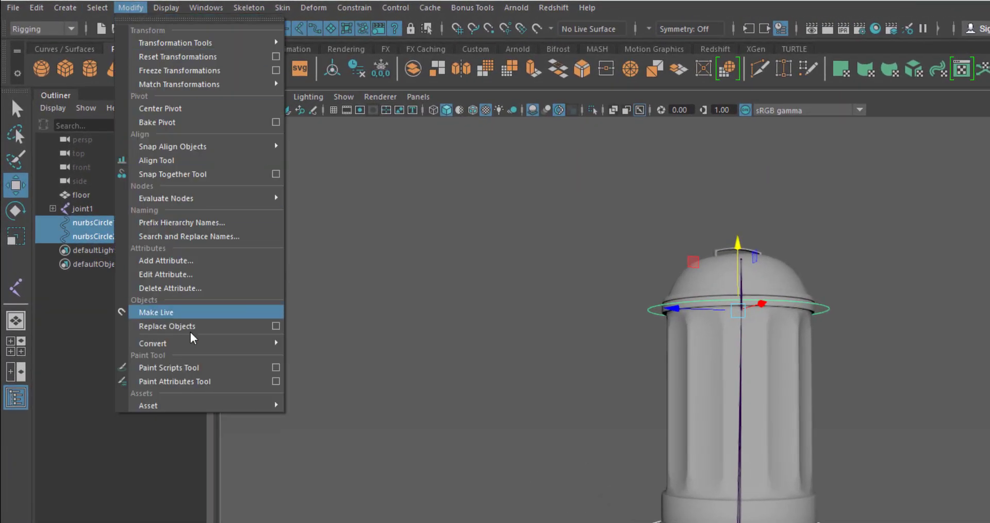
{"action": "left_click", "coordinate": [205, 73]}
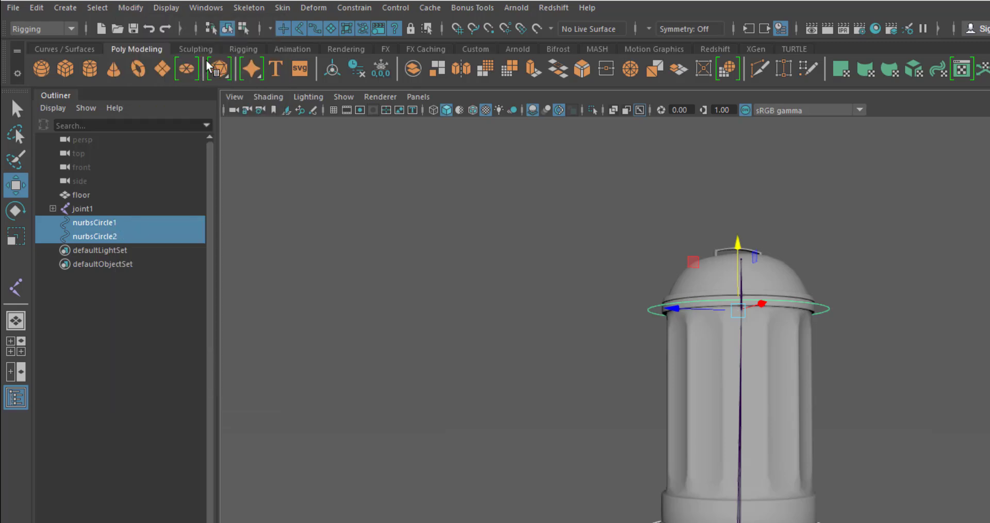
Examine the placement of the two control circles around the lid rim and the base from several angles
{"action": "left_click_drag", "start_coordinate": [837, 249], "coordinate": [769, 261], "text": "alt"}
{"action": "left_click", "coordinate": [847, 344]}
{"action": "middle_click_drag", "start_coordinate": [846, 341], "coordinate": [862, 315], "text": "alt"}
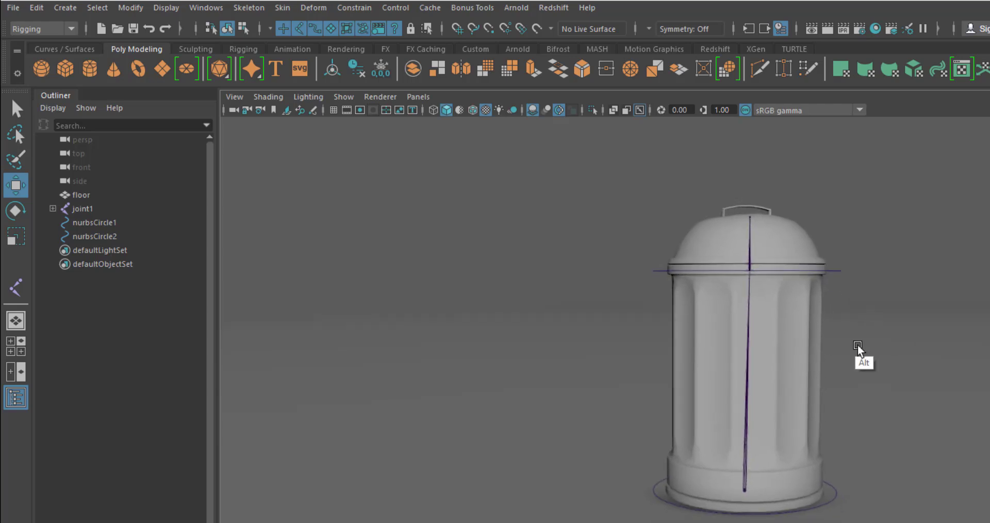
{"action": "right_click_drag", "start_coordinate": [858, 347], "coordinate": [911, 398], "text": "alt"}
{"action": "middle_click_drag", "start_coordinate": [911, 379], "coordinate": [817, 287], "text": "alt"}
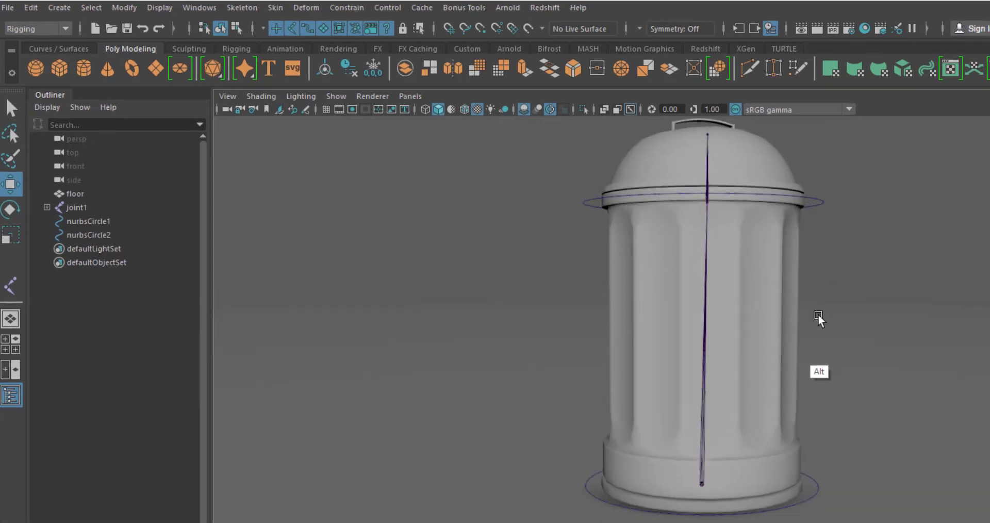
{"action": "right_click_drag", "start_coordinate": [825, 333], "coordinate": [899, 419], "text": "alt"}
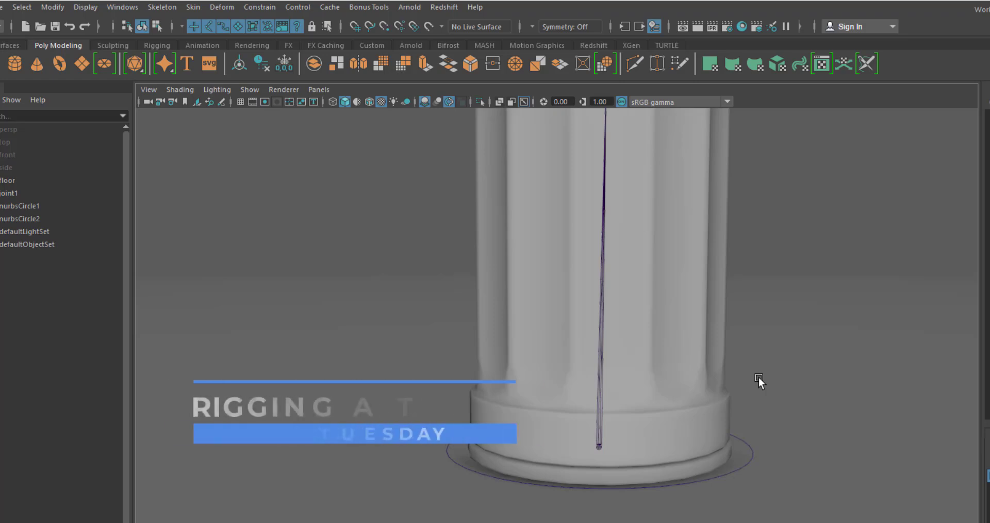
{"action": "middle_click_drag", "start_coordinate": [769, 331], "coordinate": [776, 454], "text": "alt"}
{"action": "right_click_drag", "start_coordinate": [738, 338], "coordinate": [730, 286], "text": "alt"}
{"action": "left_click_drag", "start_coordinate": [730, 286], "coordinate": [767, 316], "text": "alt"}
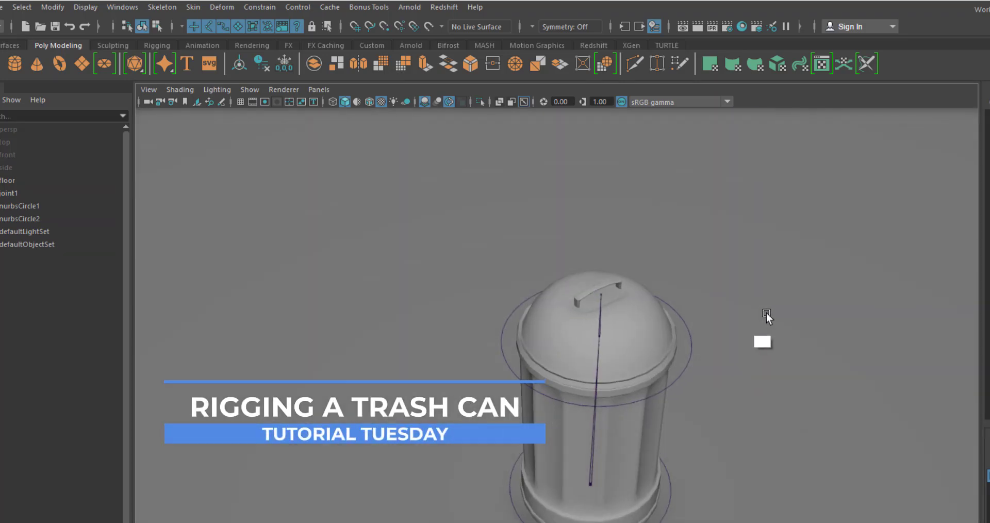
Move the lid circle's pivot along X from the can's centre to the edge of the lid rim as a hinge point
{"action": "left_click", "coordinate": [686, 376]}
{"action": "left_click_drag", "start_coordinate": [694, 427], "coordinate": [762, 382], "text": "alt"}
{"action": "middle_click_drag", "start_coordinate": [709, 344], "coordinate": [713, 393], "text": "alt"}
{"action": "right_click_drag", "start_coordinate": [713, 393], "coordinate": [768, 410], "text": "alt"}
{"action": "left_click_drag", "start_coordinate": [768, 411], "coordinate": [755, 392], "text": "alt"}
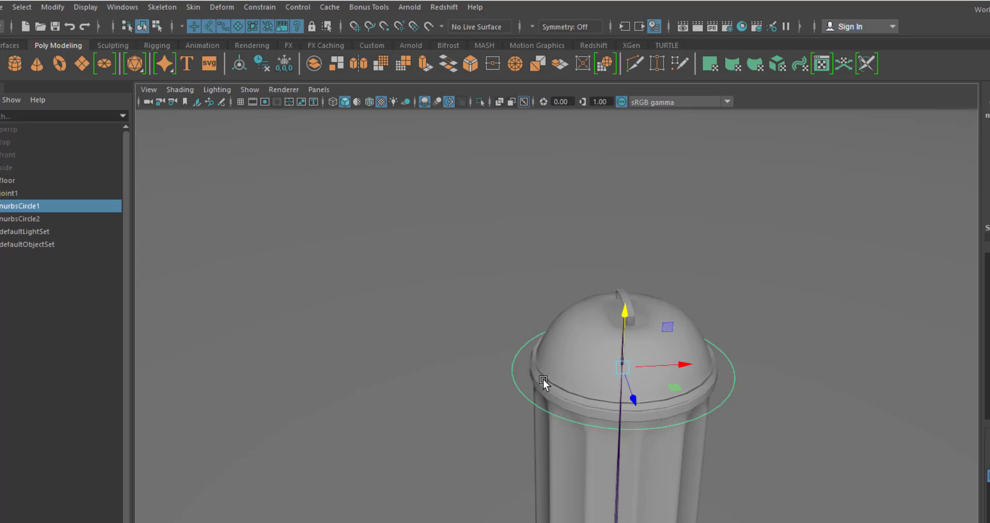
{"action": "key", "text": "d"}
{"action": "left_click", "coordinate": [686, 364]}
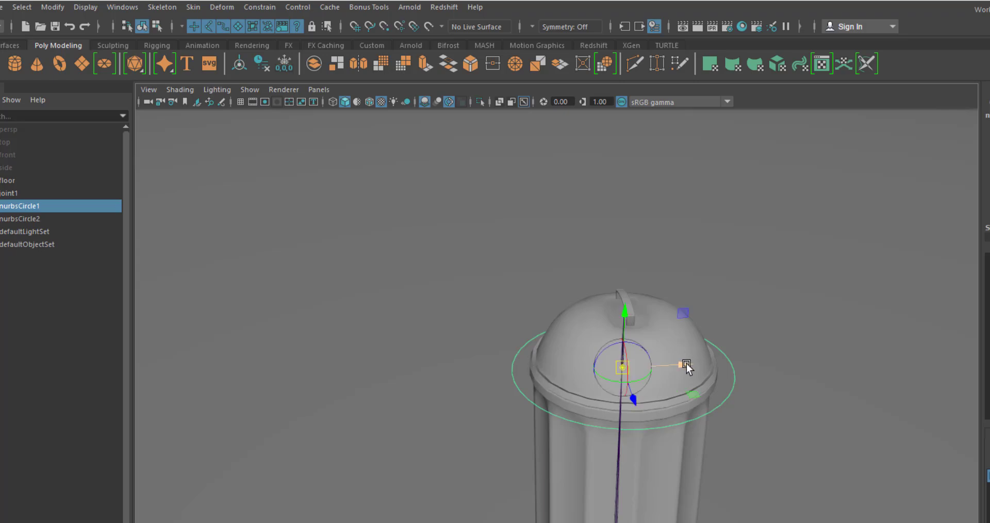
{"action": "left_click_drag", "start_coordinate": [682, 367], "coordinate": [600, 370]}
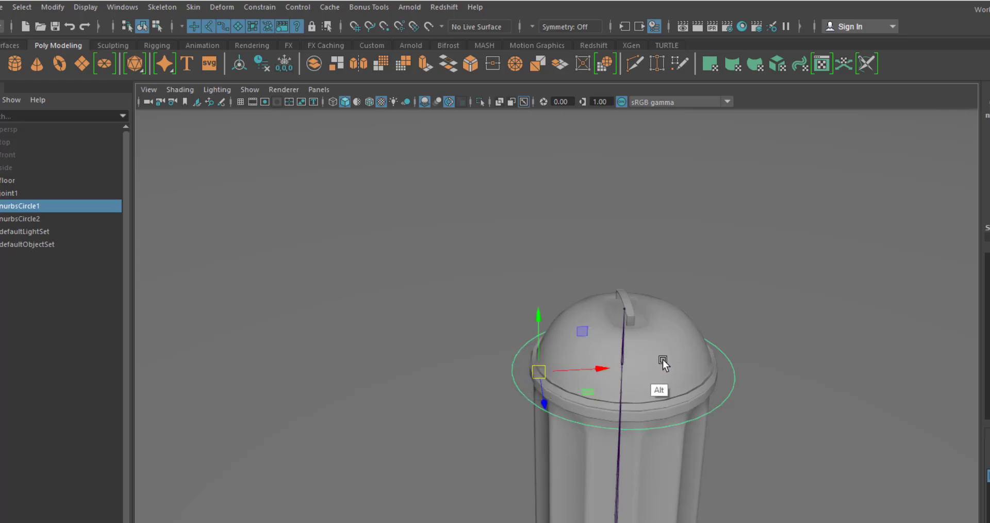
{"action": "left_click_drag", "start_coordinate": [659, 361], "coordinate": [704, 398], "text": "alt"}
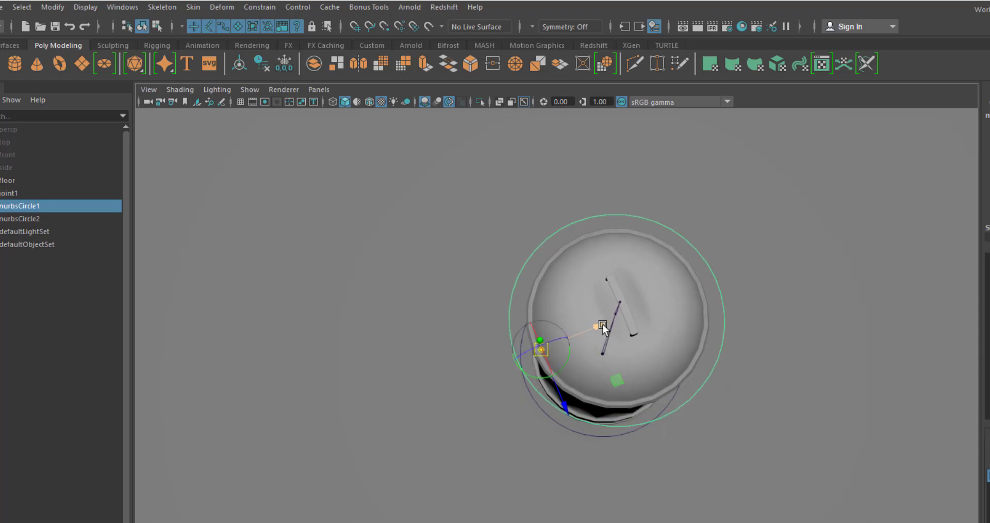
{"action": "left_click_drag", "start_coordinate": [603, 324], "coordinate": [683, 353]}
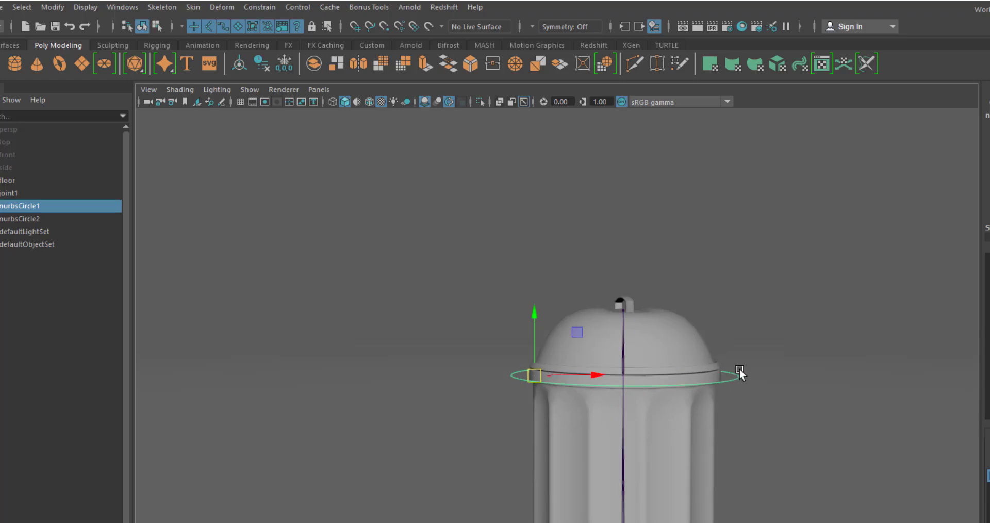
{"action": "left_click", "coordinate": [689, 188]}
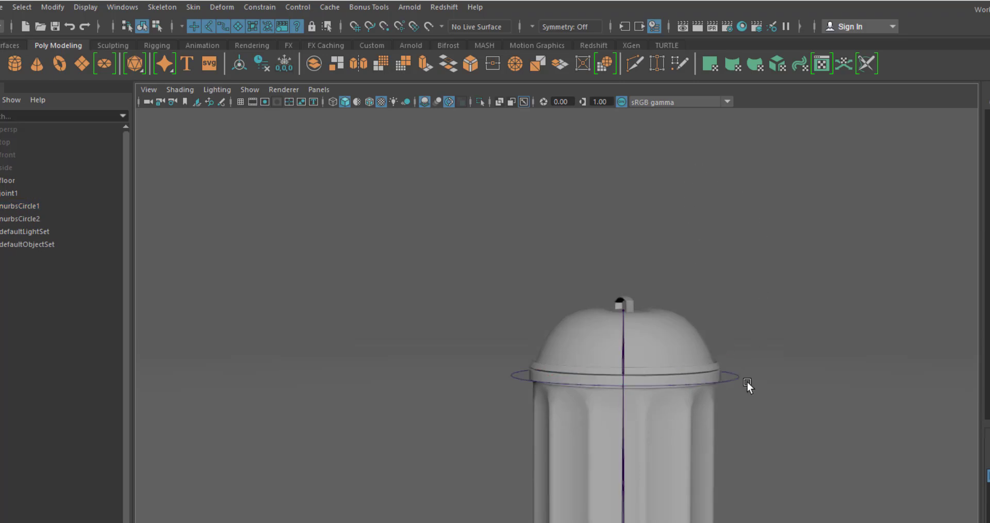
Test-rotate the lid circle about its hinge pivot, and undo the rotation
{"action": "left_click", "coordinate": [734, 380]}
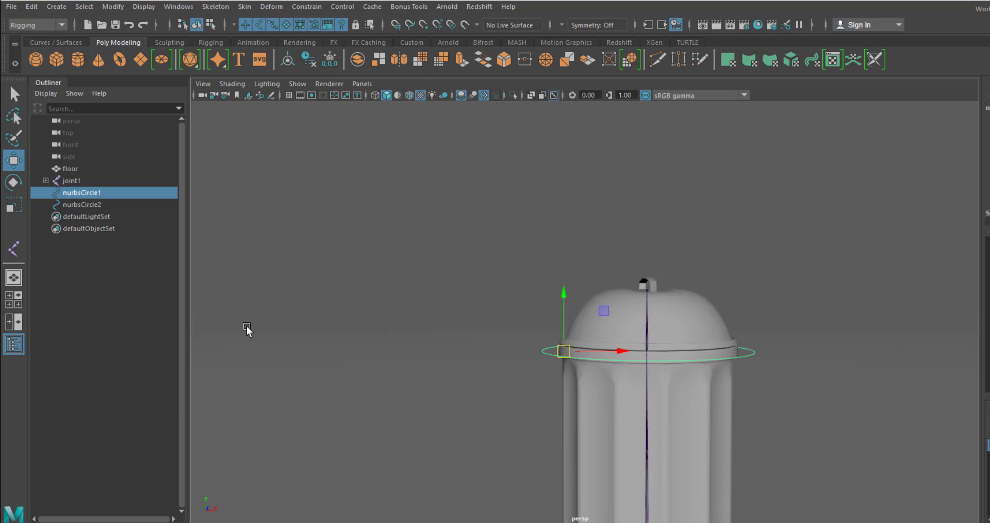
{"action": "left_click", "coordinate": [20, 190]}
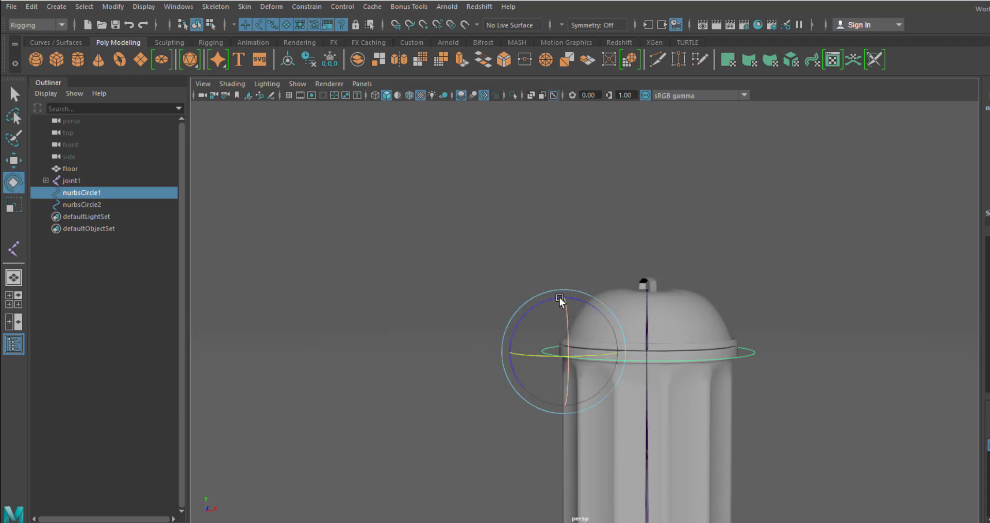
{"action": "left_click_drag", "start_coordinate": [562, 303], "coordinate": [699, 292]}
{"action": "right_click_drag", "start_coordinate": [699, 291], "coordinate": [680, 285], "text": "alt"}
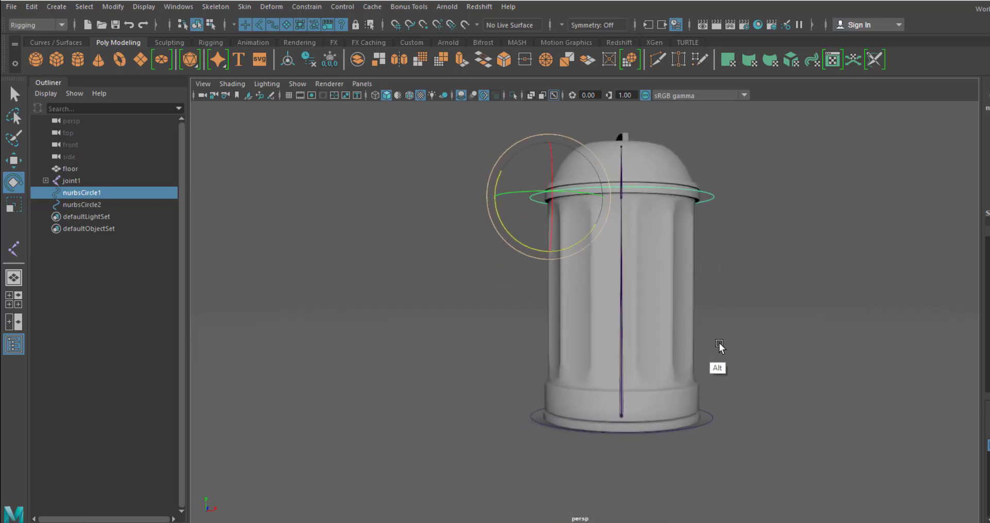
{"action": "middle_click_drag", "start_coordinate": [709, 320], "coordinate": [704, 351], "text": "alt"}
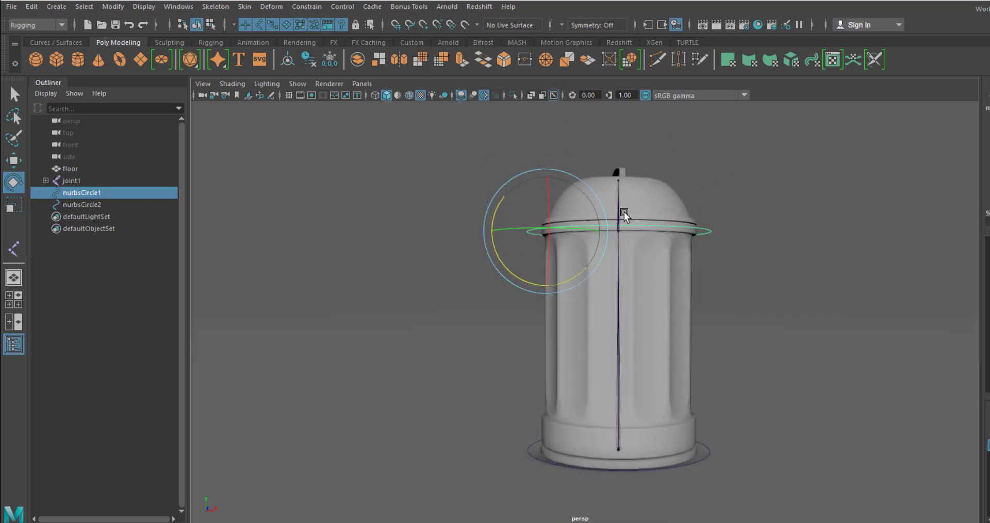
{"action": "middle_click_drag", "start_coordinate": [656, 359], "coordinate": [666, 343], "text": "alt"}
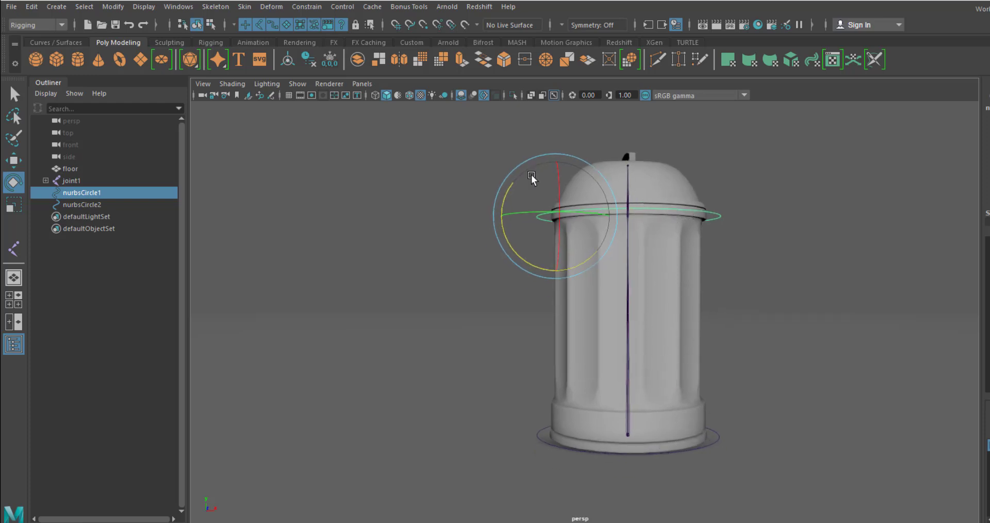
Parent-constrain the lid joint to the lid control circle
{"action": "left_click", "coordinate": [13, 93]}
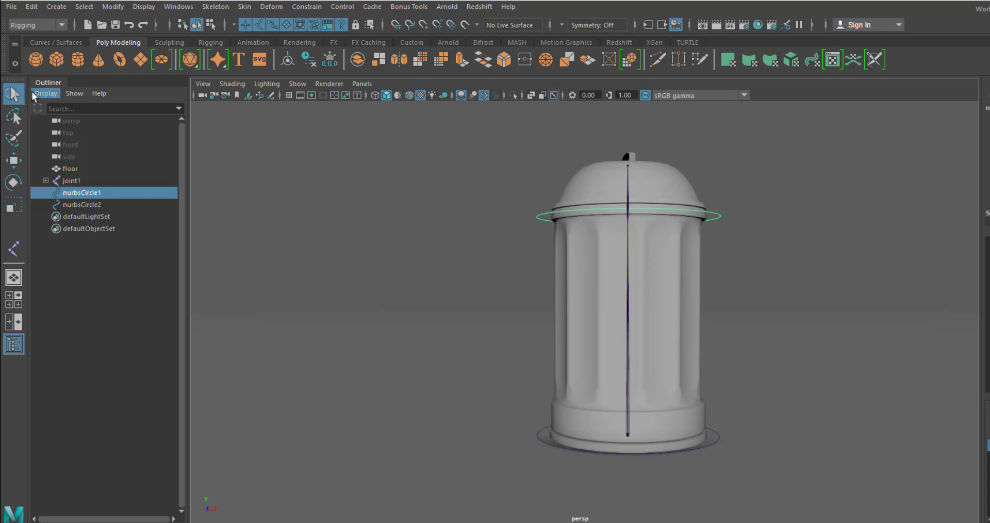
{"action": "left_click", "coordinate": [629, 214], "text": "shift"}
{"action": "middle_click_drag", "start_coordinate": [554, 400], "coordinate": [557, 475], "text": "alt"}
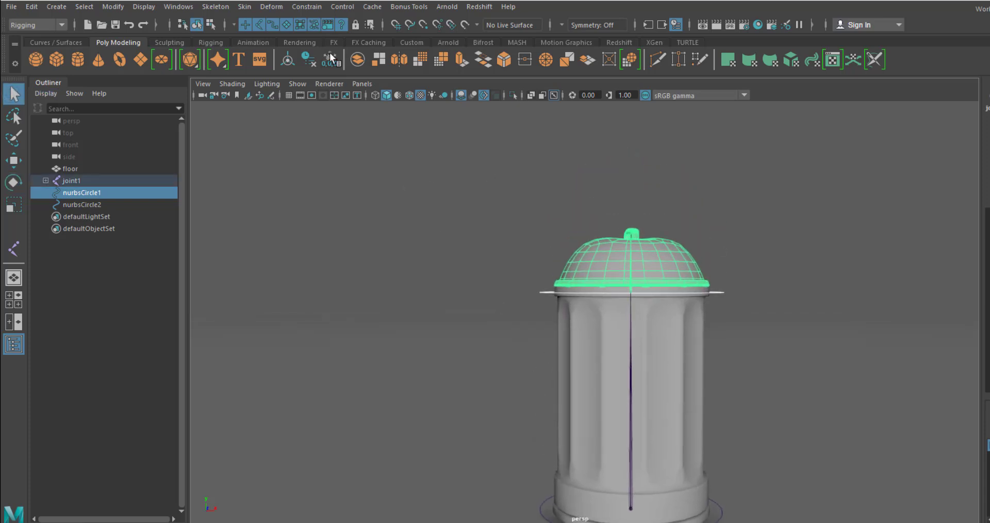
{"action": "left_click", "coordinate": [308, 9]}
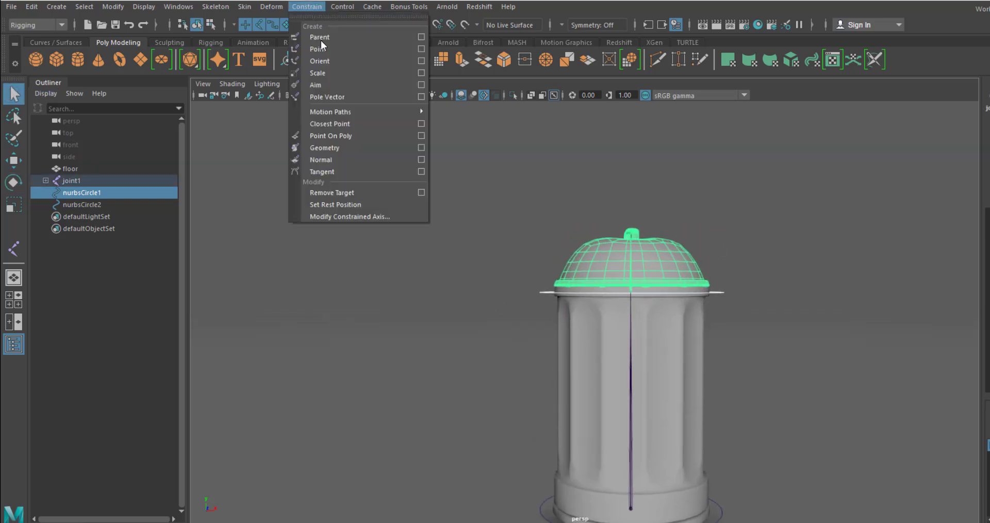
{"action": "left_click", "coordinate": [395, 37]}
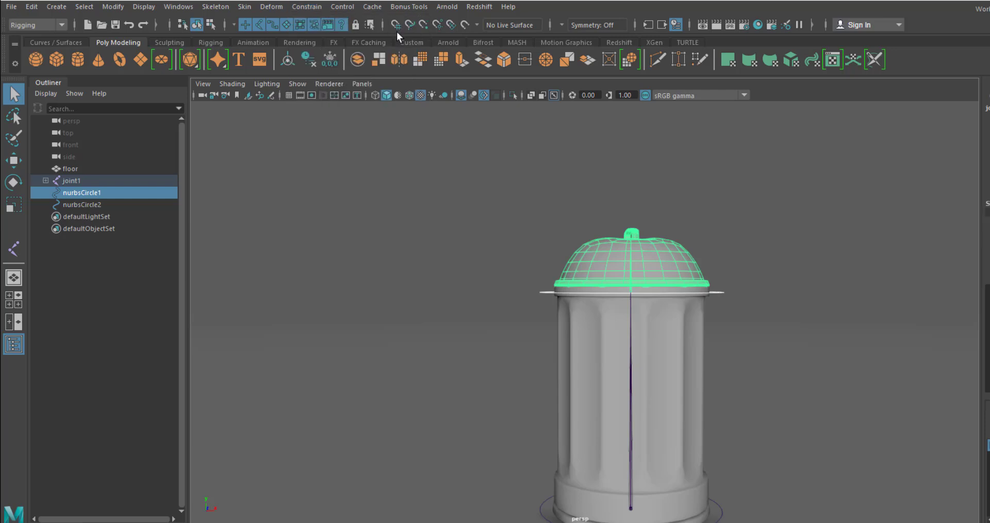
Test-rotate the lid circle about its rim hinge to check that it drives the lid, and restore its rotation
{"action": "middle_click_drag", "start_coordinate": [711, 365], "coordinate": [716, 403], "text": "alt"}
{"action": "key", "text": "e"}
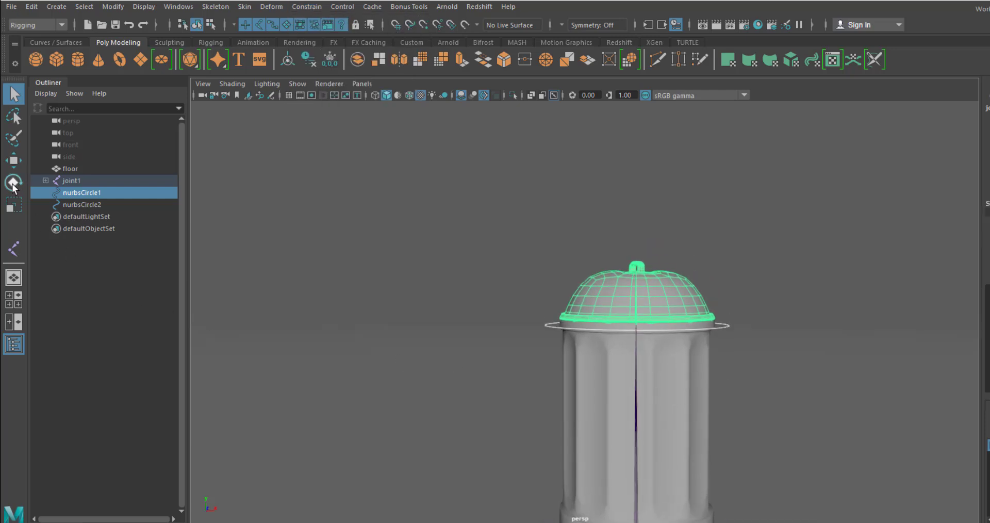
{"action": "left_click", "coordinate": [676, 247]}
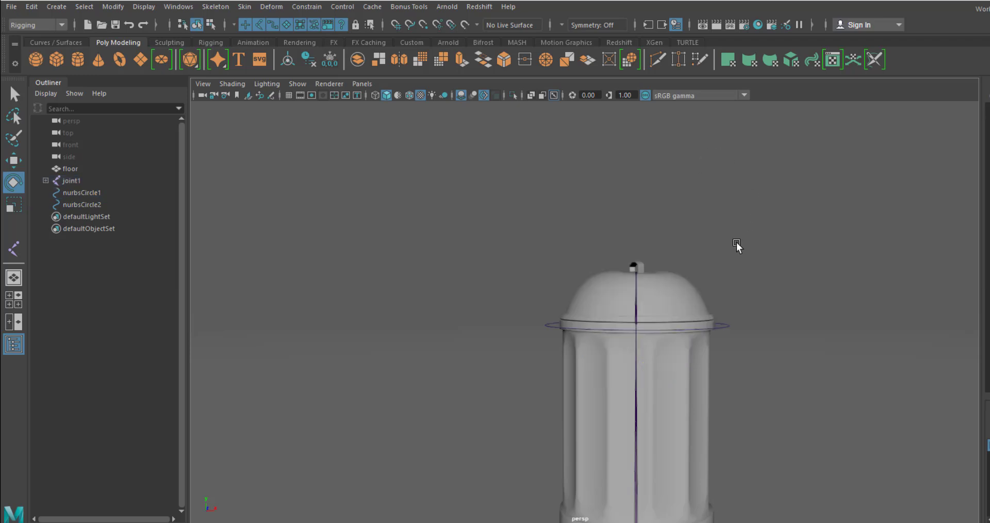
{"action": "left_click", "coordinate": [728, 327]}
{"action": "left_click_drag", "start_coordinate": [531, 288], "coordinate": [577, 292]}
{"action": "middle_click_drag", "start_coordinate": [744, 402], "coordinate": [744, 330], "text": "alt"}
{"action": "right_click_drag", "start_coordinate": [744, 333], "coordinate": [721, 328], "text": "alt"}
{"action": "left_click_drag", "start_coordinate": [733, 328], "coordinate": [738, 345], "text": "alt"}
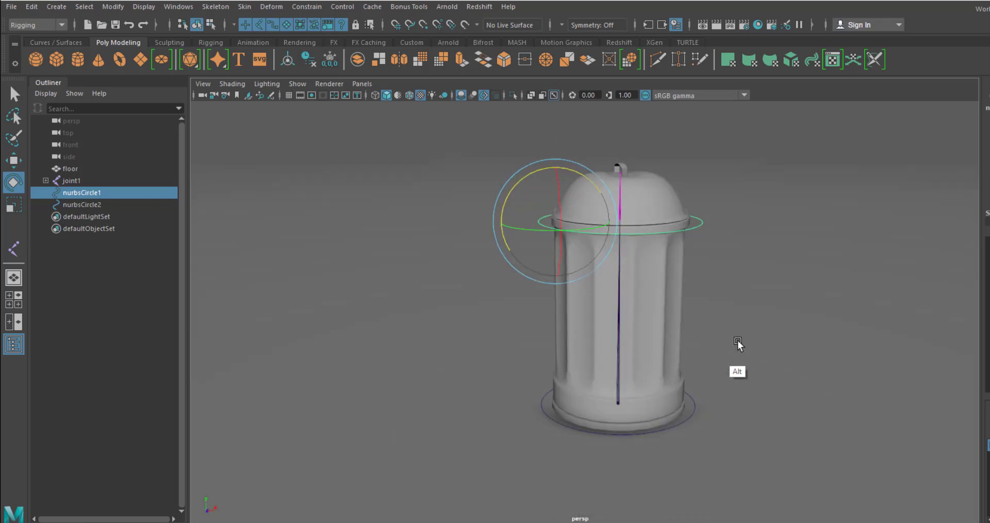
Parent the root joint at the can's base under the base control circle
{"action": "middle_click_drag", "start_coordinate": [740, 386], "coordinate": [749, 370], "text": "alt"}
{"action": "right_click_drag", "start_coordinate": [749, 370], "coordinate": [789, 404], "text": "alt"}
{"action": "middle_click_drag", "start_coordinate": [789, 404], "coordinate": [759, 371], "text": "alt"}
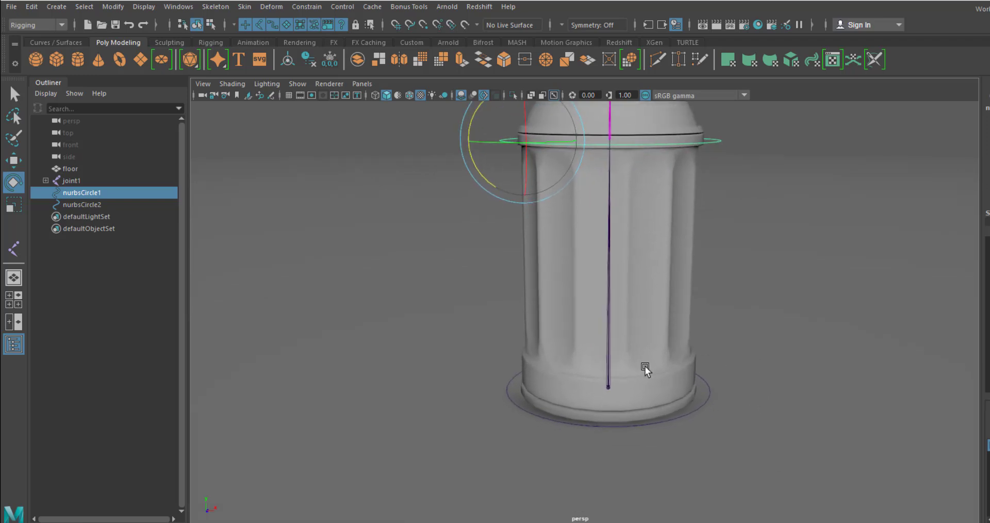
{"action": "left_click", "coordinate": [610, 381]}
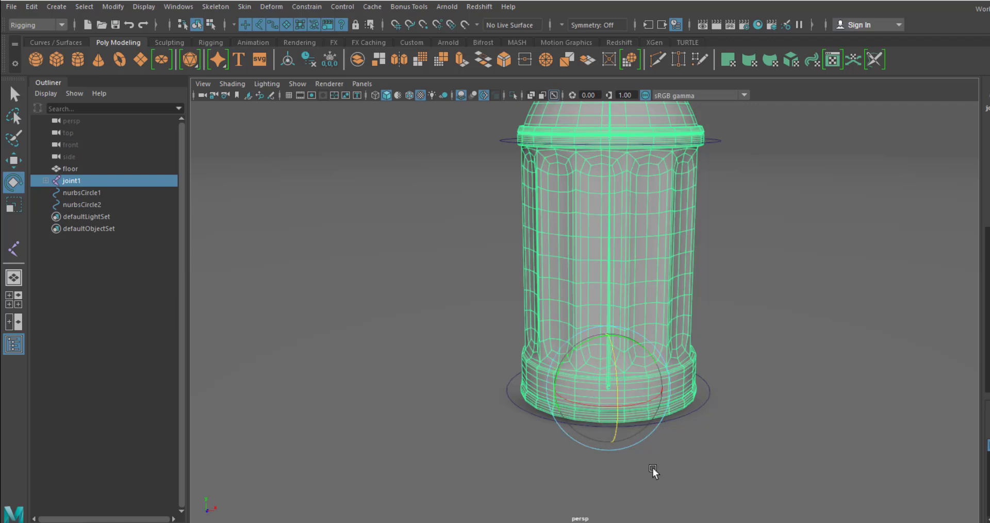
{"action": "left_click", "coordinate": [707, 401], "text": "shift"}
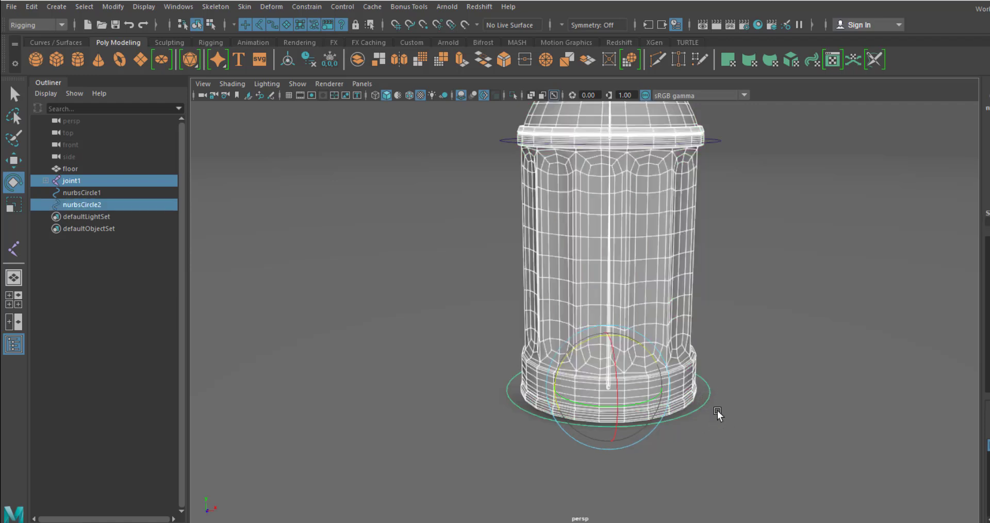
{"action": "left_click", "coordinate": [32, 8]}
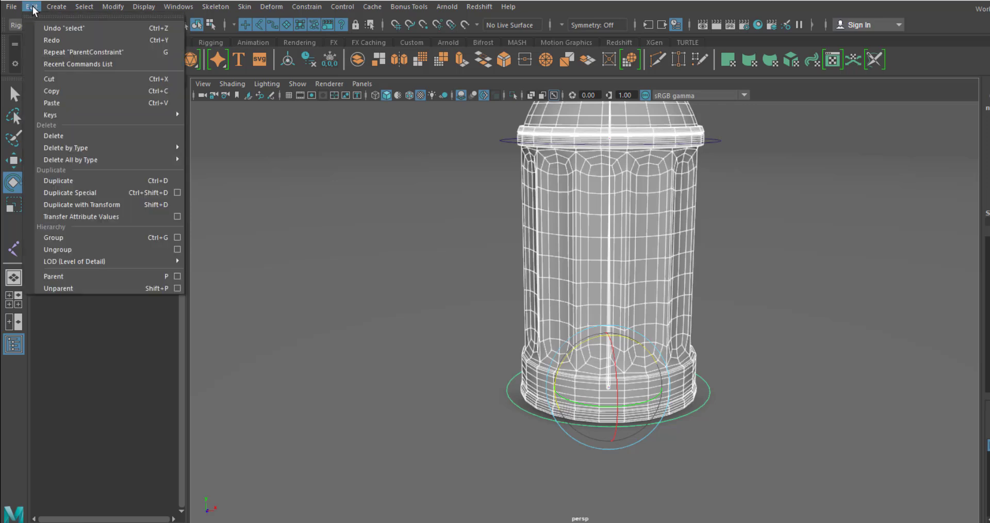
{"action": "left_click", "coordinate": [109, 279]}
{"action": "left_click_drag", "start_coordinate": [623, 316], "coordinate": [692, 394], "text": "alt"}
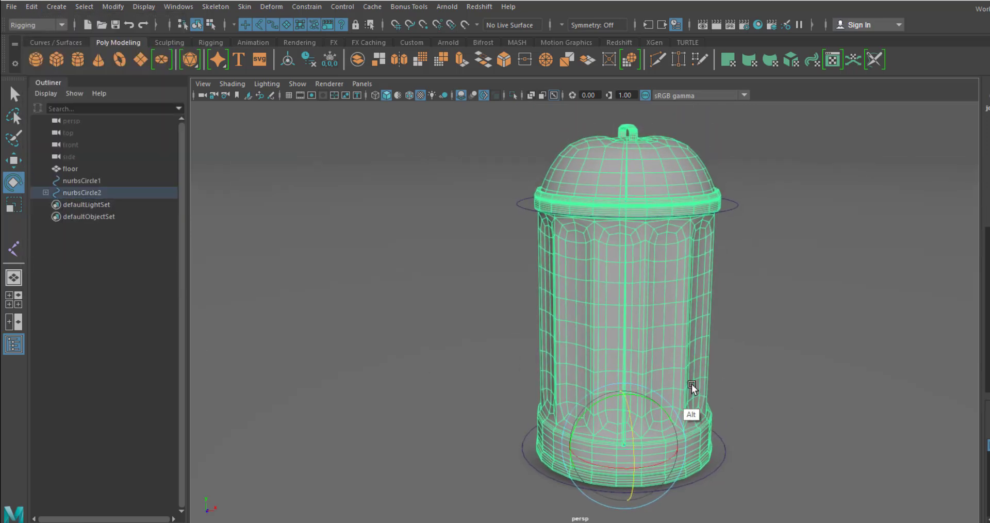
Test-move the base circle to check that the whole can follows, and undo the move
{"action": "left_click", "coordinate": [719, 466]}
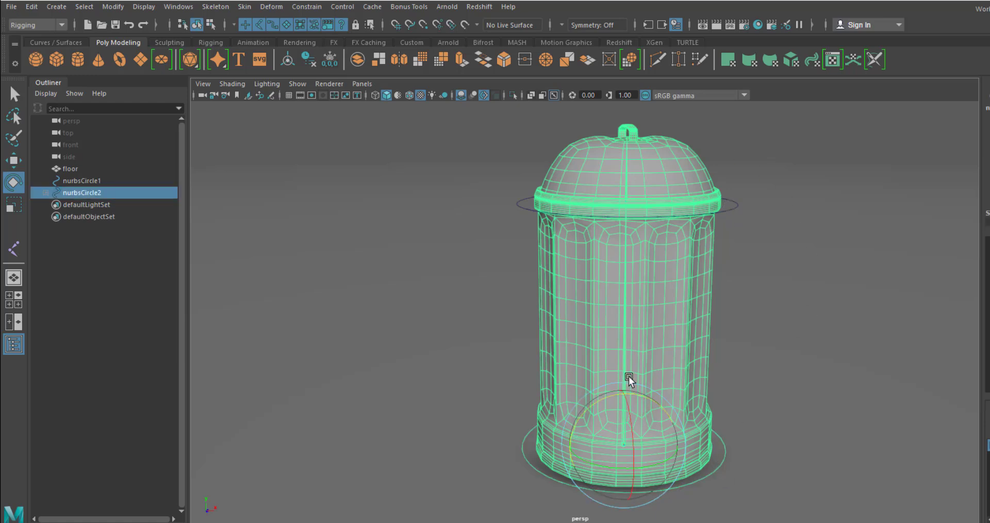
{"action": "key", "text": "w"}
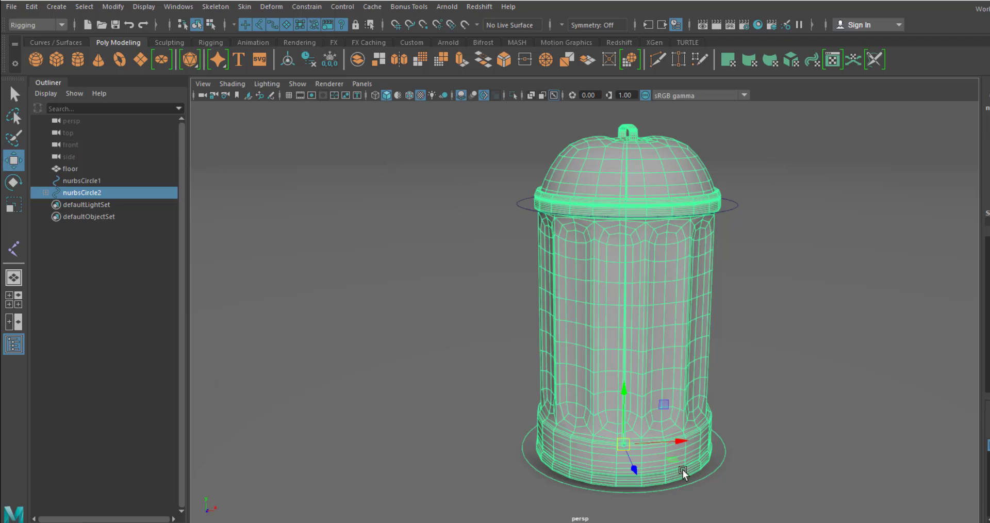
{"action": "left_click_drag", "start_coordinate": [673, 459], "coordinate": [663, 428]}
{"action": "key", "text": "ctrl+z"}
Parent the lid control circle under the base control circle
{"action": "left_click", "coordinate": [732, 207]}
{"action": "left_click", "coordinate": [719, 468], "text": "shift"}
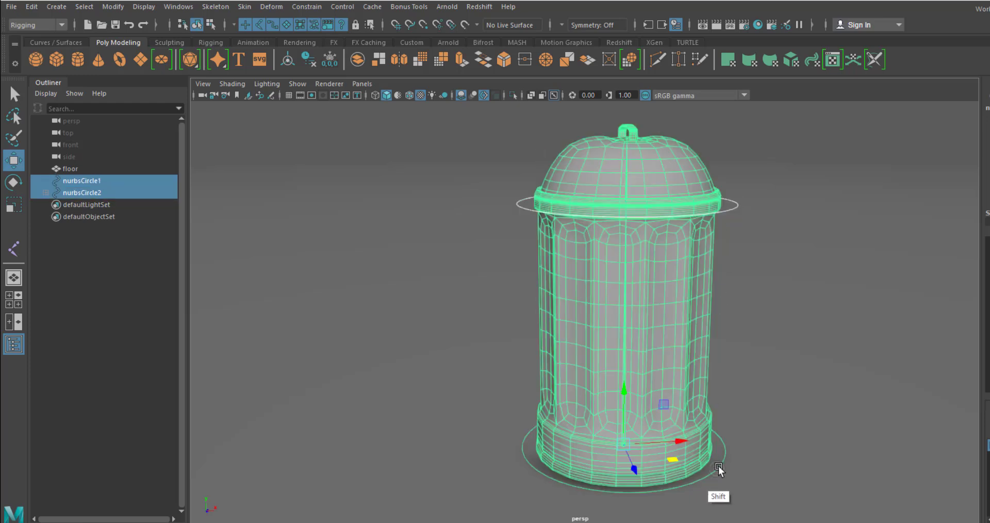
{"action": "left_click", "coordinate": [32, 6]}
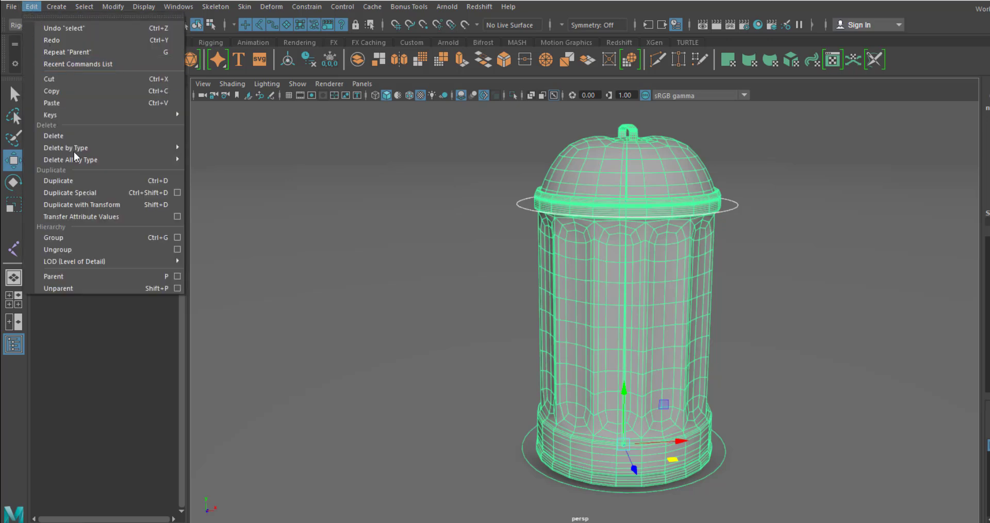
{"action": "left_click", "coordinate": [109, 277]}
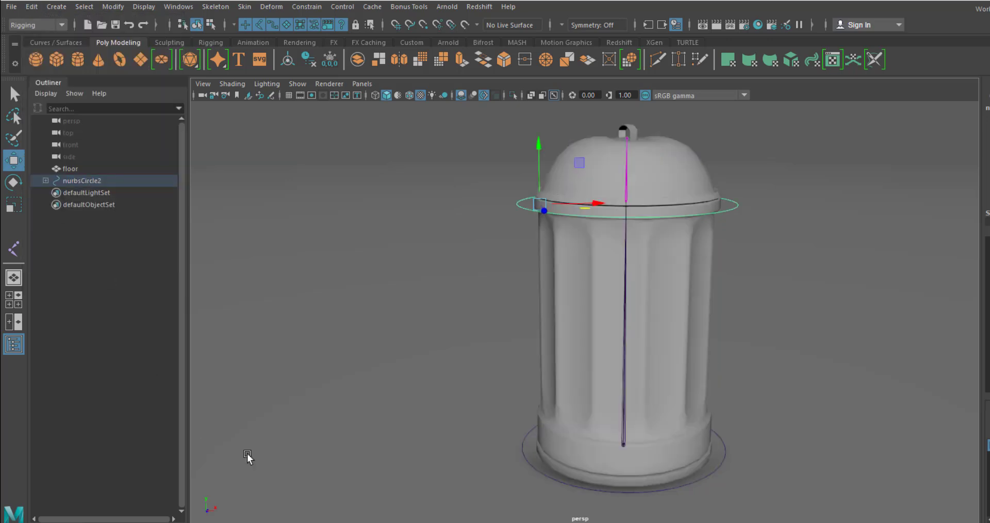
Check the base circle's hierarchy by selecting it, and test-rotate the lid circle about its rim hinge, restoring its rotation
{"action": "left_click", "coordinate": [714, 470]}
{"action": "middle_click_drag", "start_coordinate": [776, 459], "coordinate": [778, 409], "text": "alt"}
{"action": "right_click_drag", "start_coordinate": [778, 409], "coordinate": [710, 380], "text": "alt"}
{"action": "left_click_drag", "start_coordinate": [710, 380], "coordinate": [777, 418], "text": "alt"}
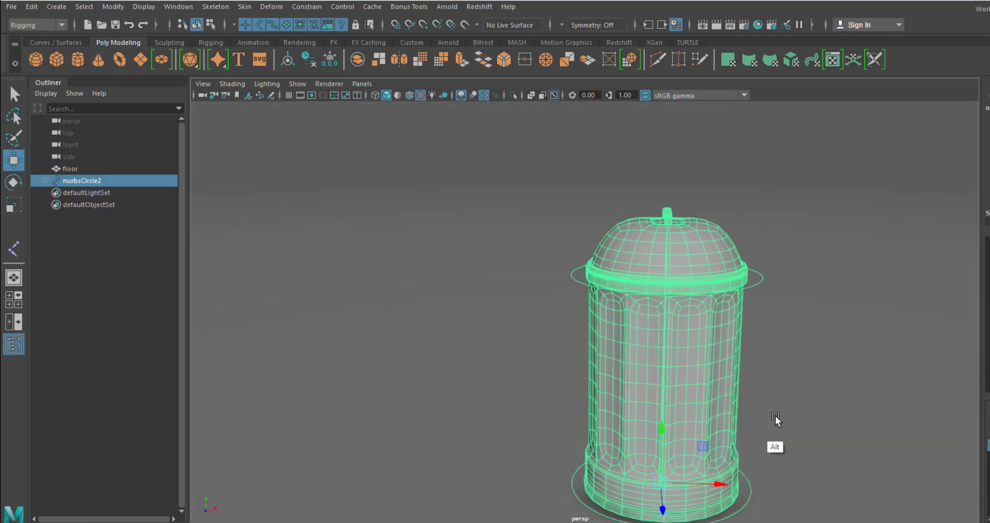
{"action": "left_click_drag", "start_coordinate": [765, 304], "coordinate": [763, 293], "text": "alt"}
{"action": "left_click", "coordinate": [757, 268]}
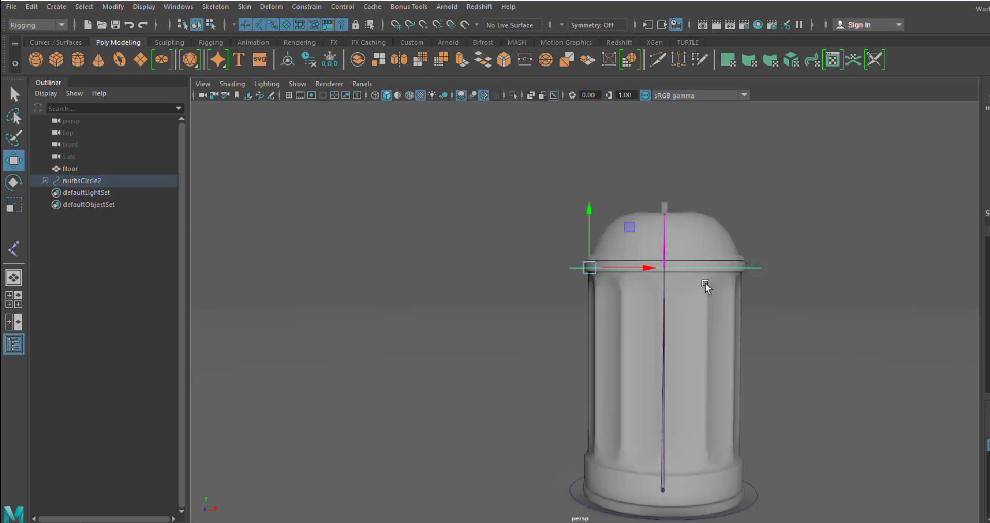
{"action": "key", "text": "e"}
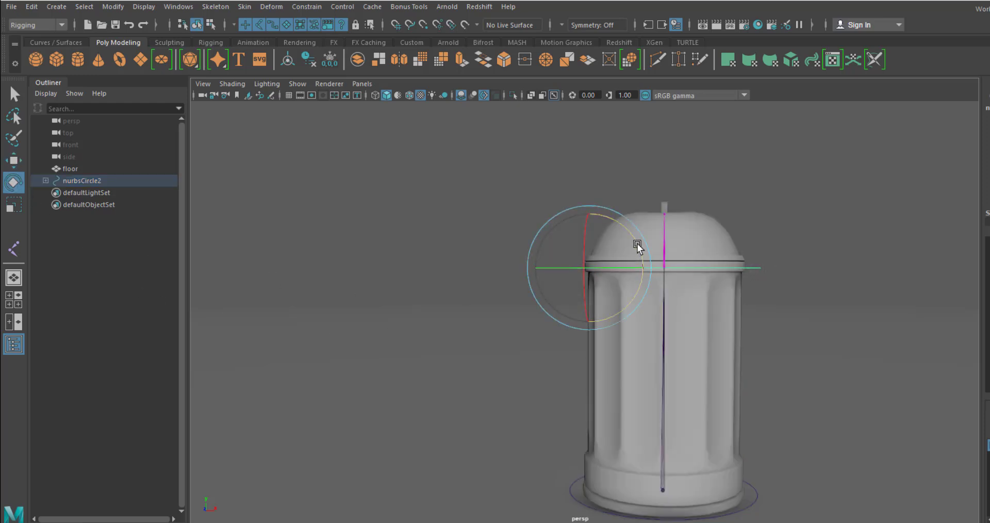
{"action": "left_click_drag", "start_coordinate": [637, 248], "coordinate": [759, 269]}
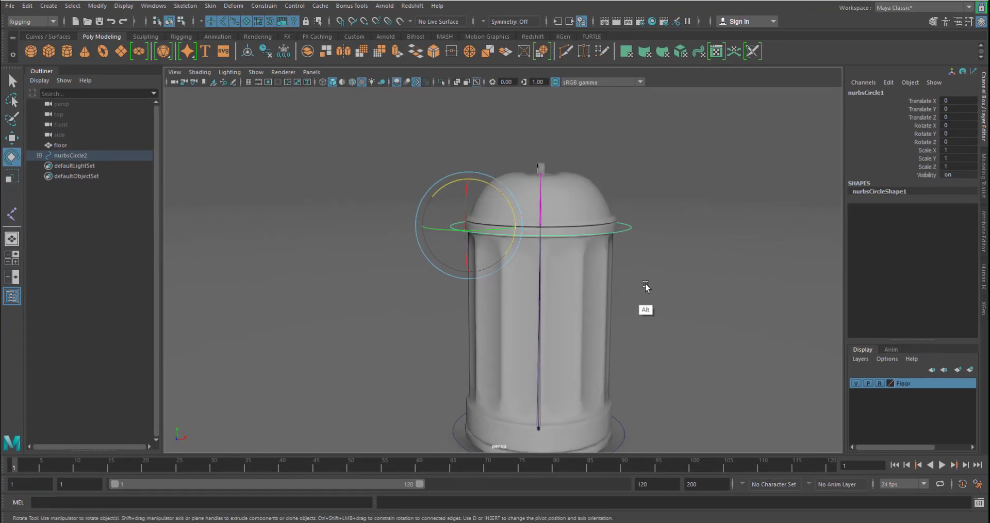
{"action": "left_click_drag", "start_coordinate": [646, 288], "coordinate": [641, 287], "text": "alt"}
Rename the base control circle as Can_Base_Ctrlr
{"action": "left_click", "coordinate": [621, 403]}
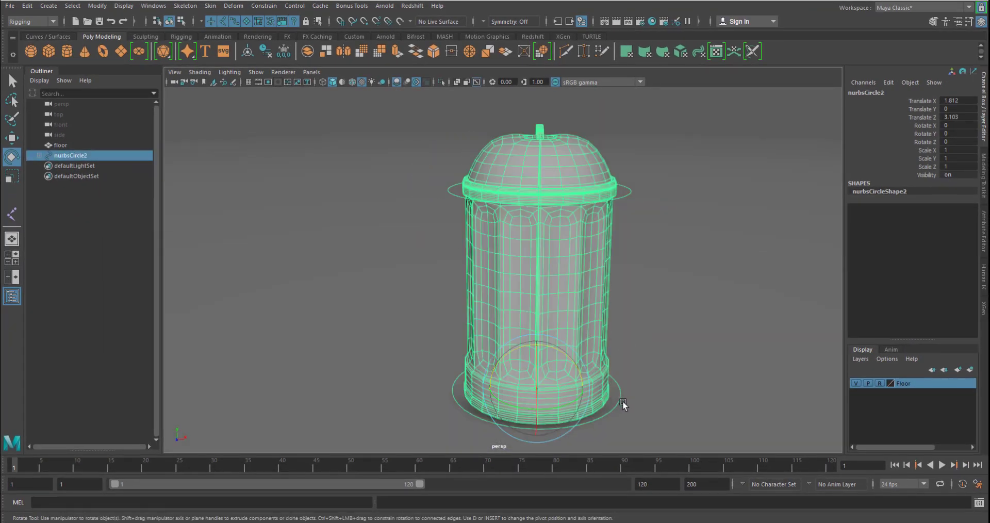
{"action": "double_click", "coordinate": [876, 94]}
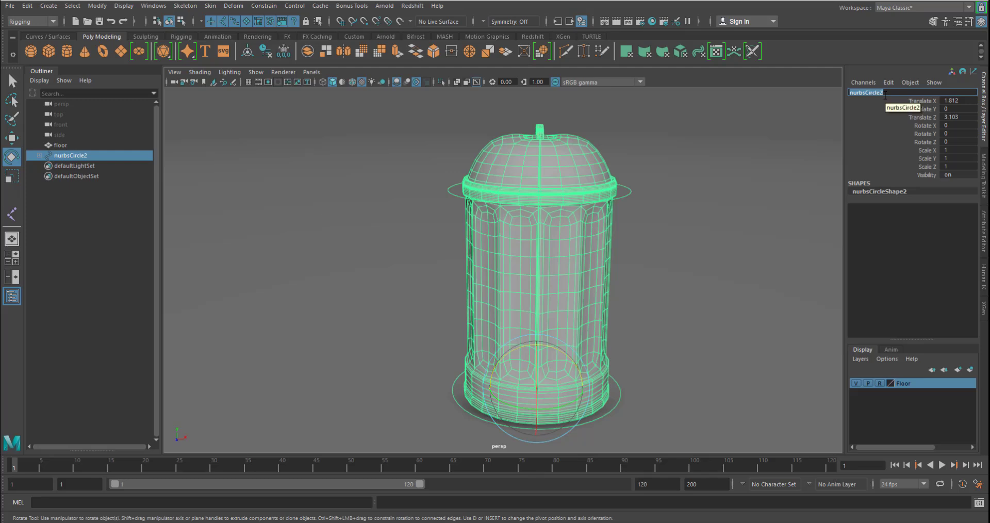
{"action": "type", "text": "Can_Base_Ctrlr"}
{"action": "key", "text": "Return"}
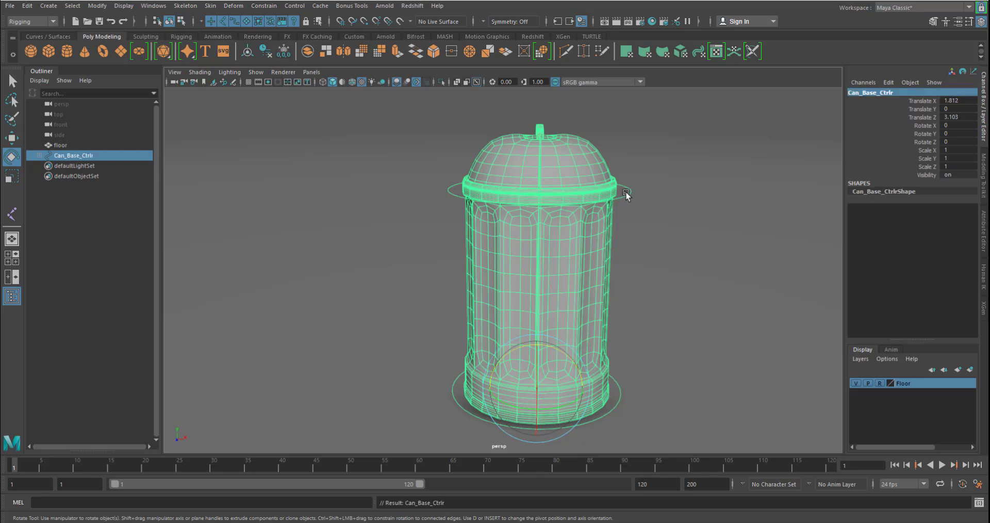
Rename the lid control circle as Can_Top_Ctrlr and clear the selection
{"action": "left_click", "coordinate": [627, 194]}
{"action": "left_click", "coordinate": [876, 93]}
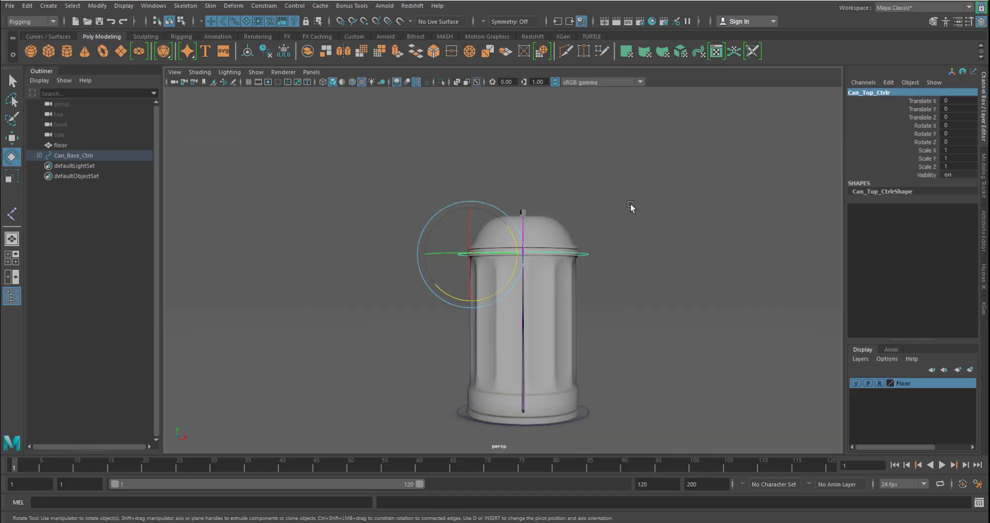
{"action": "left_click", "coordinate": [633, 284]}
{"action": "mouse_move", "coordinate": [633, 283]}
{"action": "left_mouse_down", "text": "alt"}
{"action": "mouse_move", "coordinate": [635, 303]}
{"action": "mouse_move", "coordinate": [648, 279]}
{"action": "left_mouse_up", "text": "alt"}
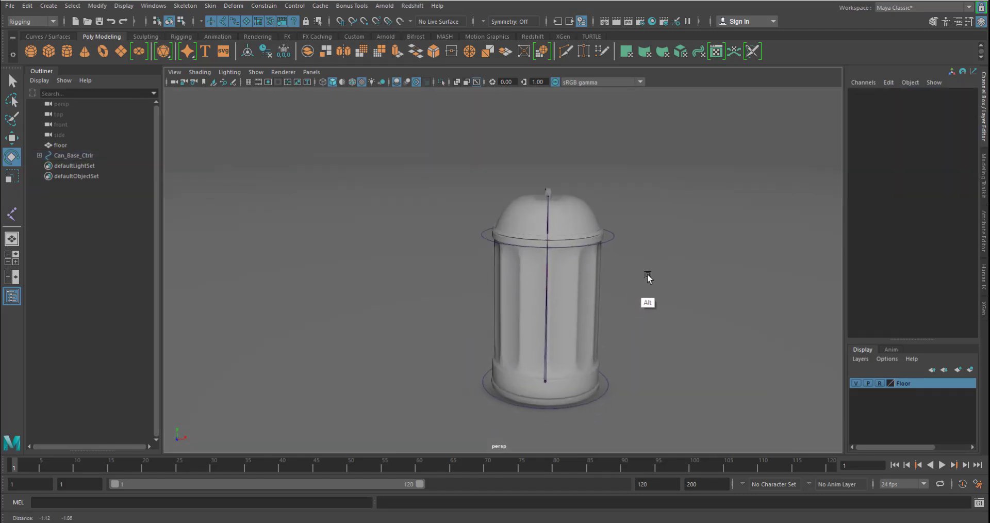
Test-rotate Can_Top_Ctrlr about Z in the lid's opening direction, and undo each rotation
{"action": "left_click", "coordinate": [610, 239]}
{"action": "left_click_drag", "start_coordinate": [610, 238], "coordinate": [624, 278], "text": "alt"}
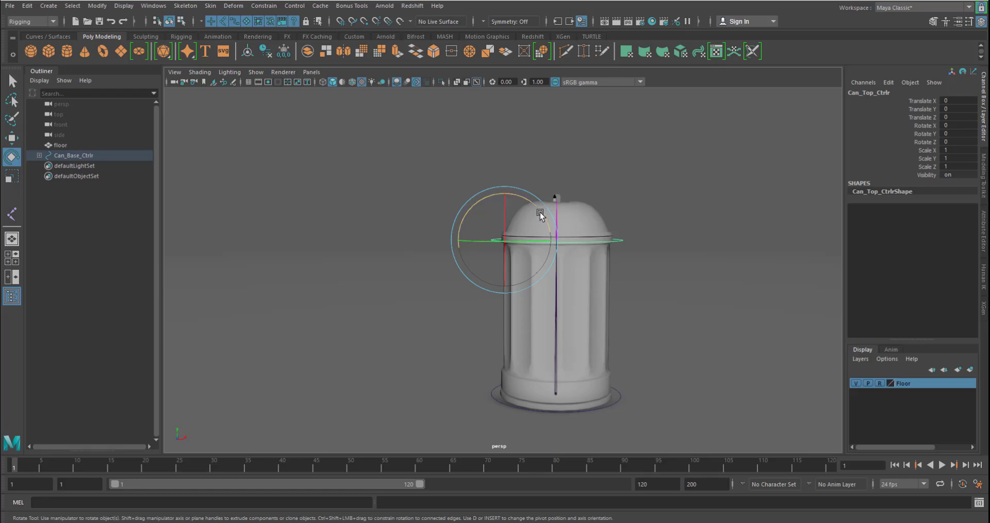
{"action": "left_click_drag", "start_coordinate": [537, 215], "coordinate": [615, 361]}
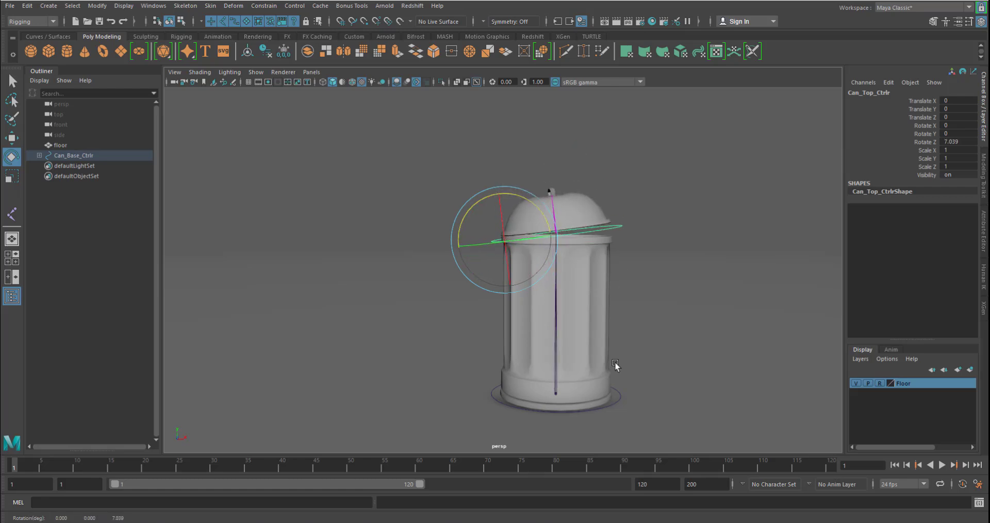
{"action": "key", "text": "ctrl+z"}
{"action": "left_click_drag", "start_coordinate": [644, 245], "coordinate": [635, 265], "text": "alt"}
{"action": "right_click_drag", "start_coordinate": [623, 259], "coordinate": [653, 306], "text": "alt"}
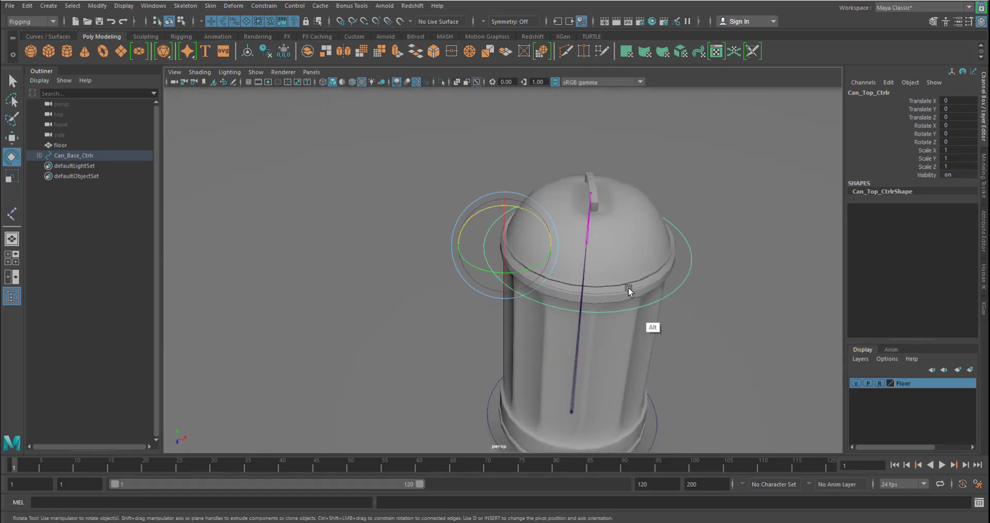
{"action": "mouse_move", "coordinate": [537, 220]}
{"action": "left_mouse_down"}
{"action": "mouse_move", "coordinate": [467, 190]}
{"action": "mouse_move", "coordinate": [548, 214]}
{"action": "mouse_move", "coordinate": [491, 179]}
{"action": "mouse_move", "coordinate": [534, 207]}
{"action": "left_mouse_up"}
{"action": "left_click_drag", "start_coordinate": [714, 309], "coordinate": [703, 343], "text": "alt"}
{"action": "key", "text": "ctrl+z"}
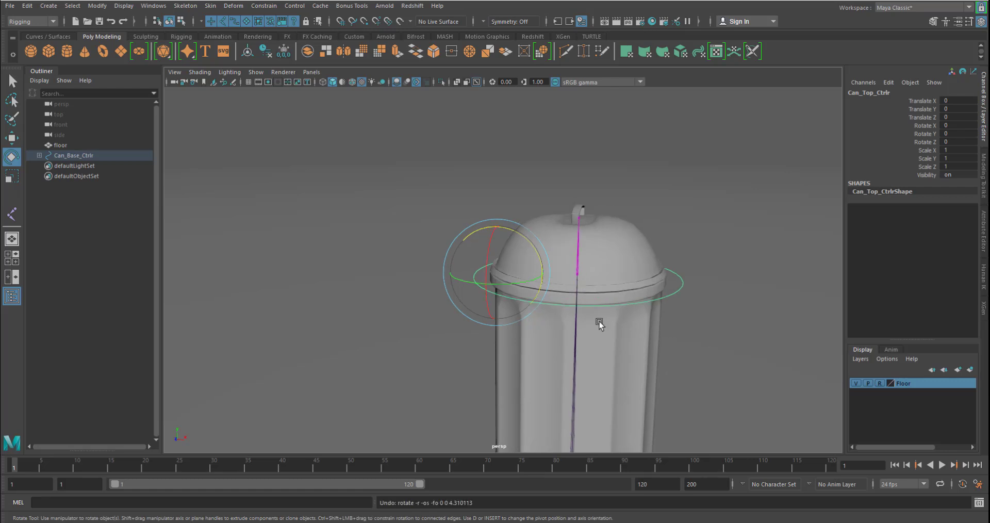
Test-rotate Can_Top_Ctrlr in negative Z, pushing the lid down into the can, and undo each rotation
{"action": "mouse_move", "coordinate": [539, 256]}
{"action": "left_mouse_down"}
{"action": "mouse_move", "coordinate": [495, 233]}
{"action": "mouse_move", "coordinate": [531, 268]}
{"action": "left_mouse_up"}
{"action": "key", "text": "ctrl+z"}
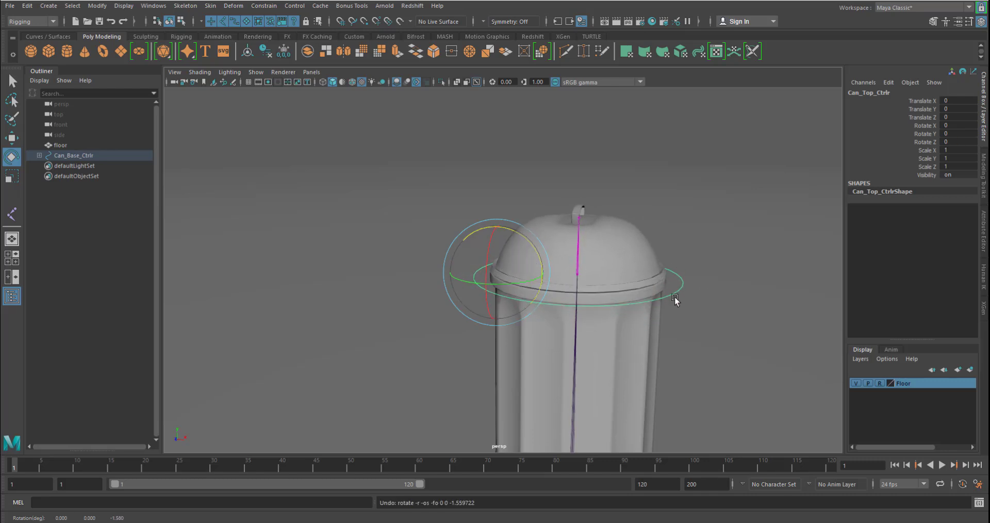
{"action": "left_click_drag", "start_coordinate": [680, 322], "coordinate": [704, 379], "text": "alt"}
{"action": "left_click_drag", "start_coordinate": [708, 338], "coordinate": [696, 340], "text": "alt"}
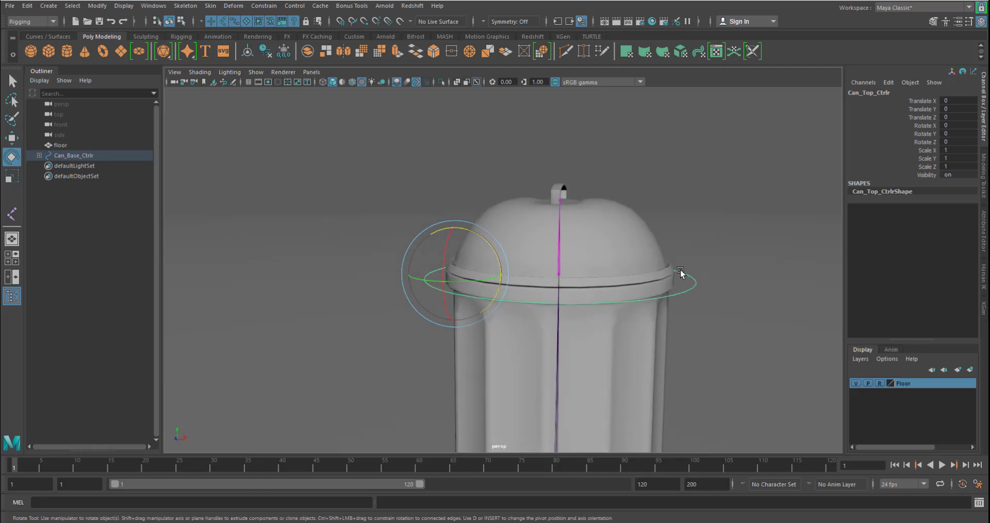
{"action": "mouse_move", "coordinate": [484, 243]}
{"action": "left_mouse_down"}
{"action": "mouse_move", "coordinate": [410, 227]}
{"action": "mouse_move", "coordinate": [479, 258]}
{"action": "mouse_move", "coordinate": [490, 243]}
{"action": "left_mouse_up"}
{"action": "key", "text": "ctrl+z"}
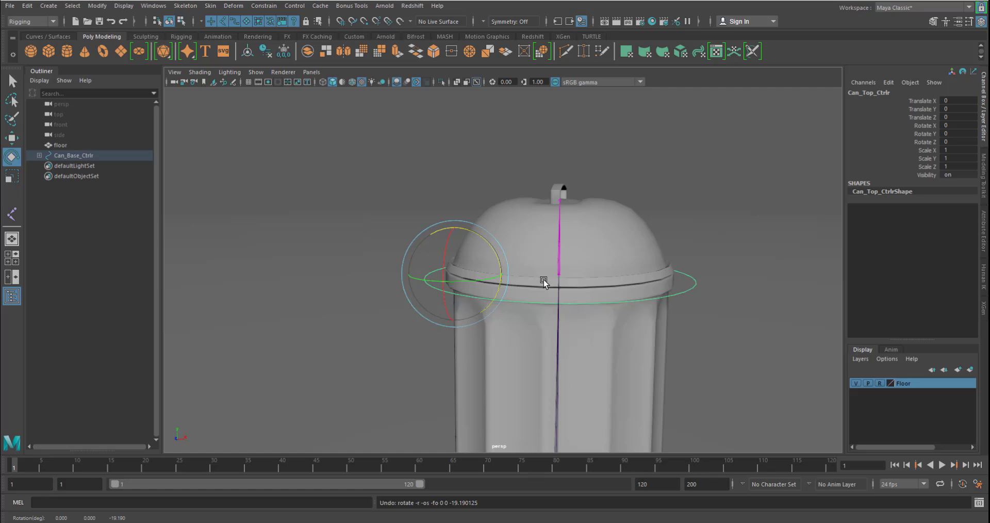
Swing the lid open with Can_Top_Ctrlr and set its Rotate Z to 80
{"action": "left_click_drag", "start_coordinate": [496, 265], "coordinate": [444, 234]}
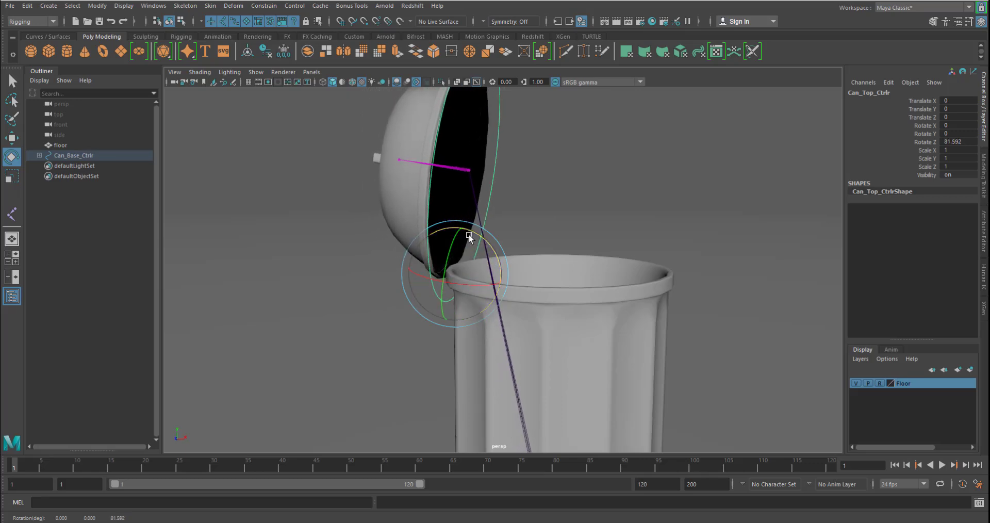
{"action": "left_click", "coordinate": [952, 141]}
{"action": "type", "text": "80"}
{"action": "key", "text": "Return"}
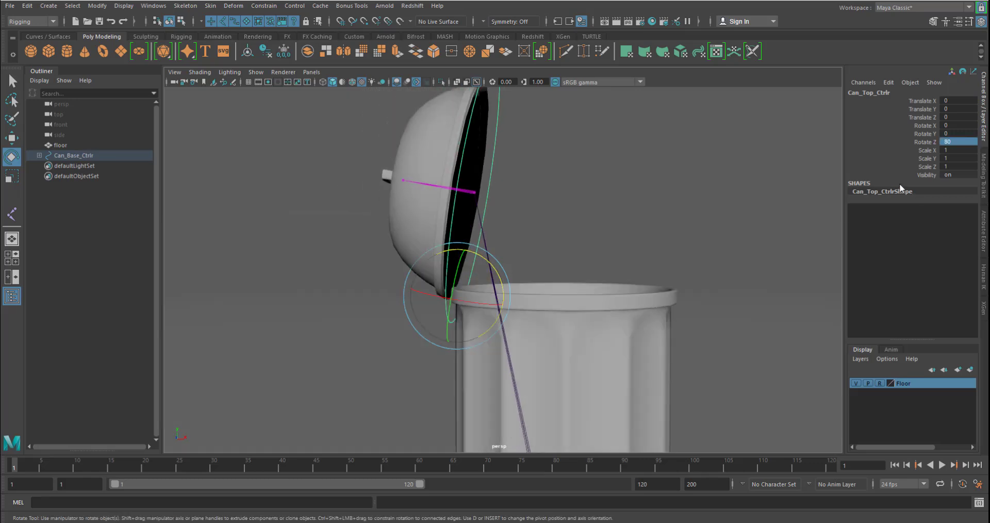
Enable rotation limits on Can_Top_Ctrlr's transform: X minimum and maximum at 0, and Y minimum at 0
{"action": "middle_click_drag", "start_coordinate": [624, 251], "coordinate": [595, 279], "text": "alt"}
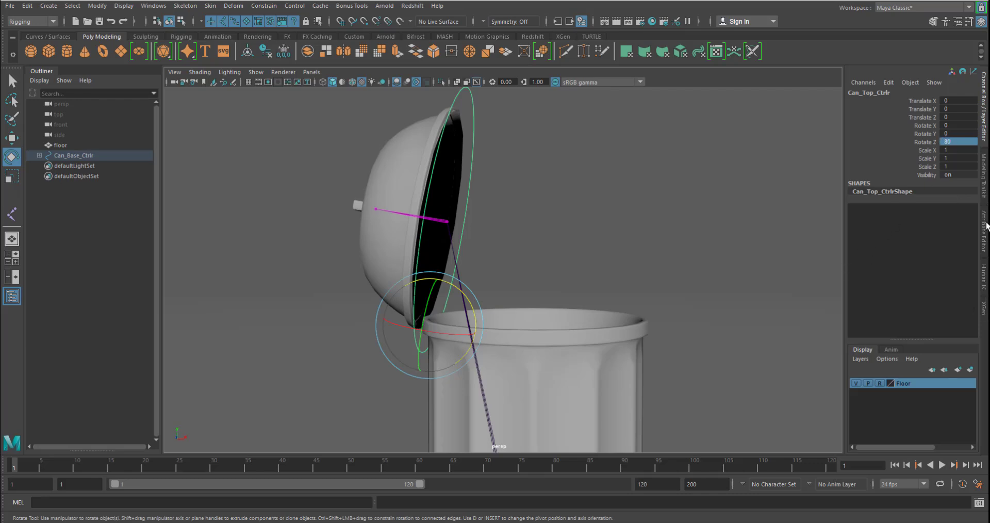
{"action": "key", "text": "ctrl+a"}
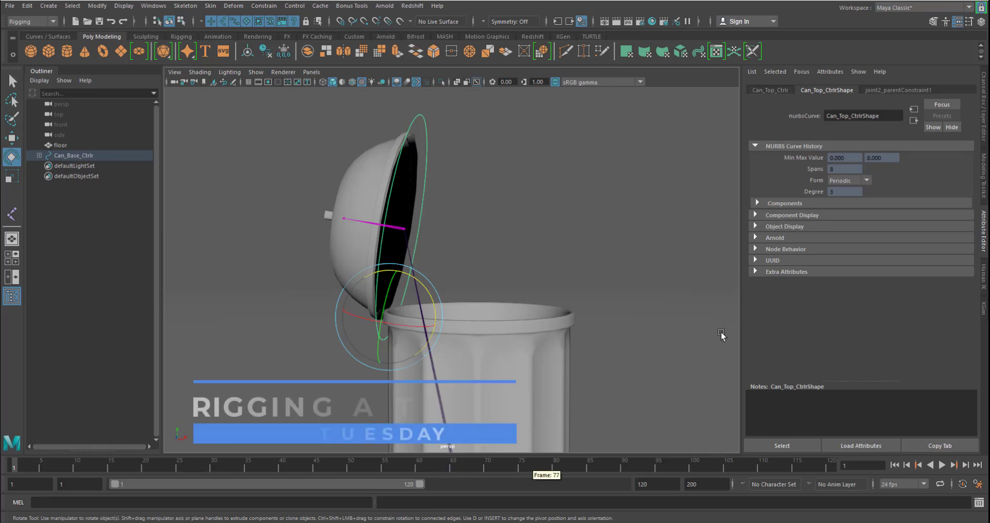
{"action": "left_click", "coordinate": [770, 90]}
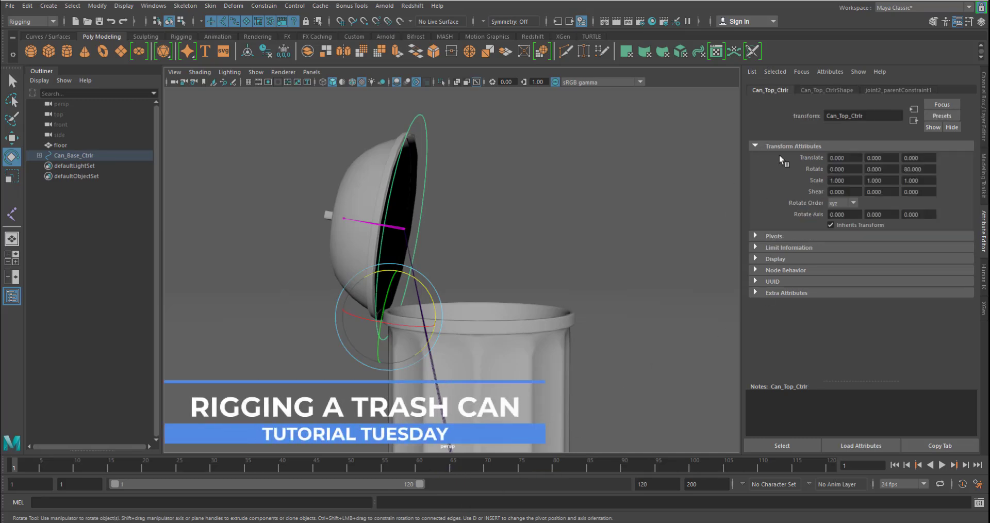
{"action": "left_click", "coordinate": [756, 246]}
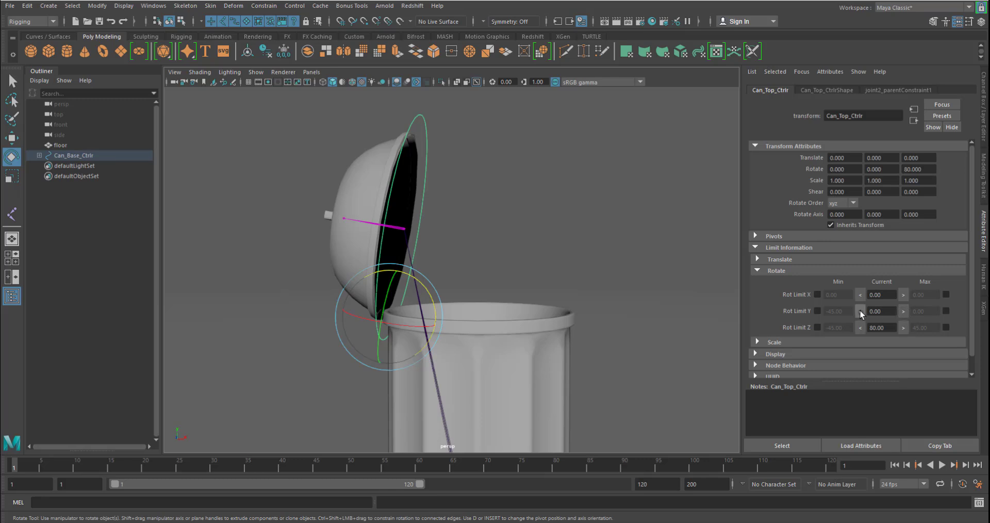
{"action": "left_click", "coordinate": [817, 311]}
{"action": "left_click", "coordinate": [817, 295]}
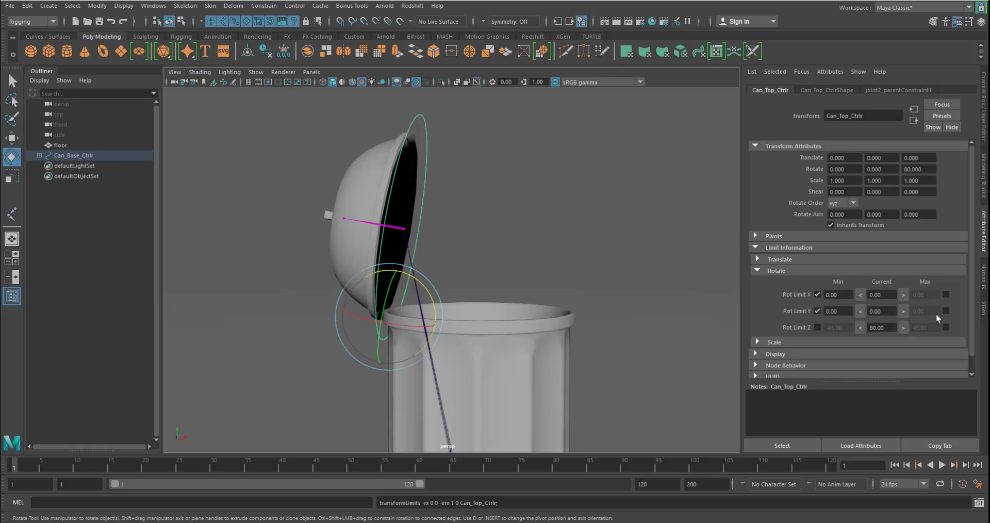
{"action": "left_click", "coordinate": [946, 295]}
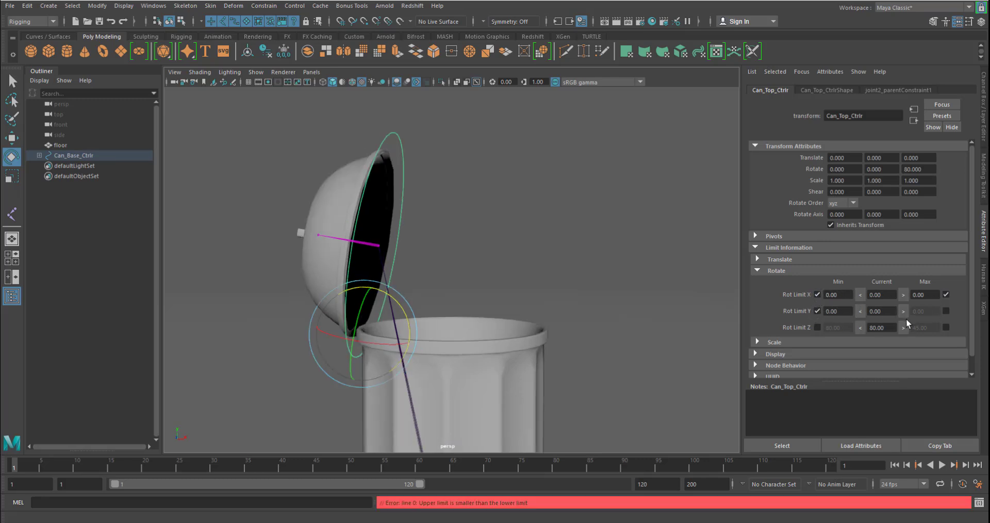
Limit Can_Top_Ctrlr's Z rotation to between 0 and 80, and enable the Y rotation maximum at 0
{"action": "left_click", "coordinate": [946, 327]}
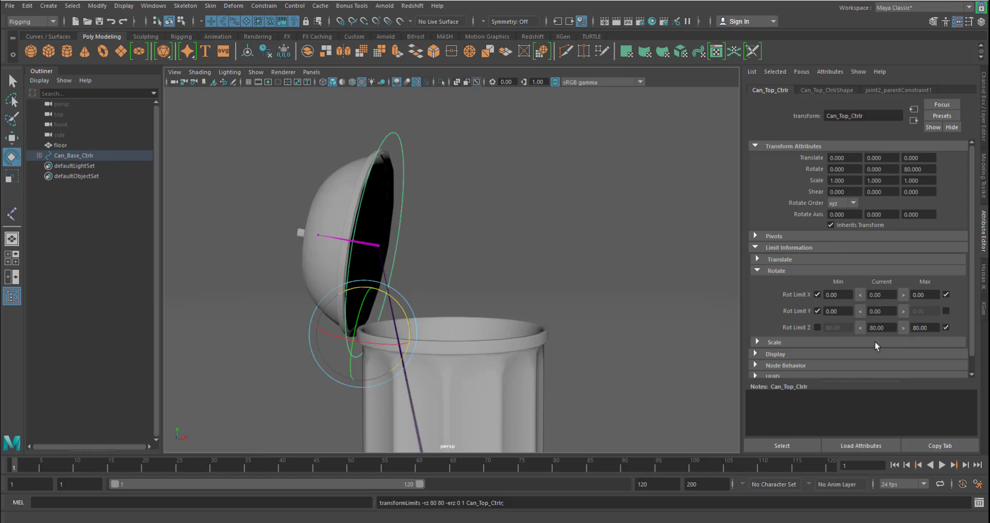
{"action": "left_click", "coordinate": [877, 327]}
{"action": "type", "text": "0"}
{"action": "key", "text": "Return"}
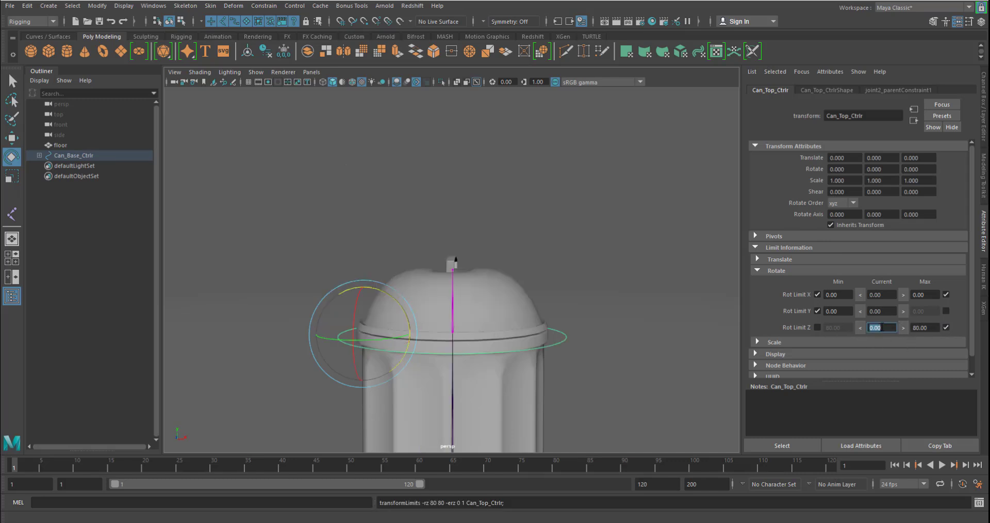
{"action": "left_click", "coordinate": [861, 330]}
{"action": "left_click", "coordinate": [818, 328]}
{"action": "left_click", "coordinate": [946, 311]}
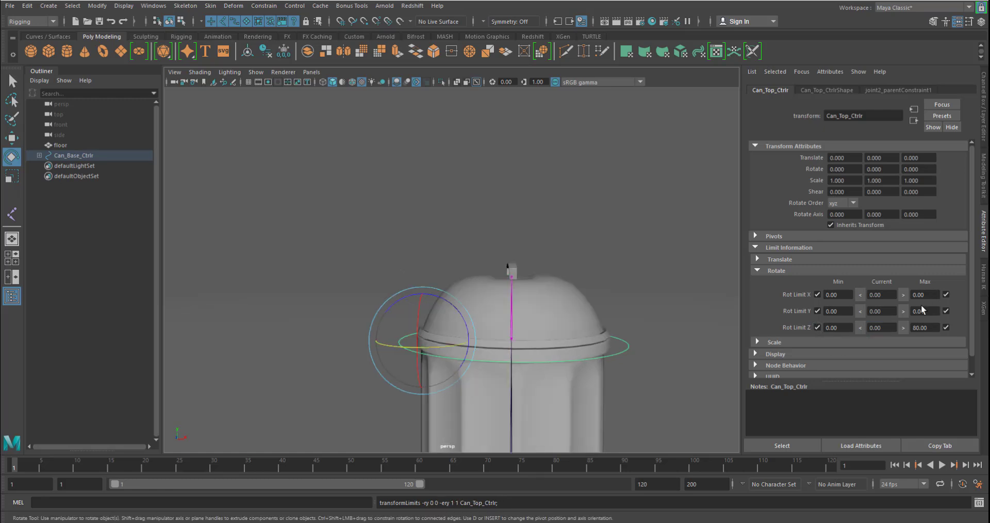
Test-rotate Can_Top_Ctrlr against its new rotation limits, viewing the lid from several sides, and undo the rotation
{"action": "left_click_drag", "start_coordinate": [441, 347], "coordinate": [509, 334]}
{"action": "left_click_drag", "start_coordinate": [347, 385], "coordinate": [453, 413], "text": "alt"}
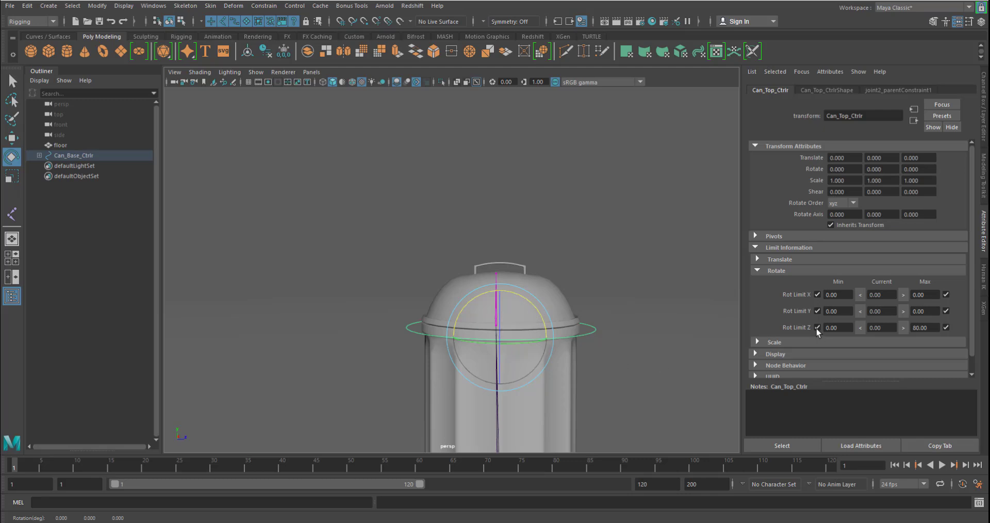
{"action": "left_click_drag", "start_coordinate": [686, 337], "coordinate": [573, 309], "text": "alt"}
{"action": "left_click", "coordinate": [984, 98]}
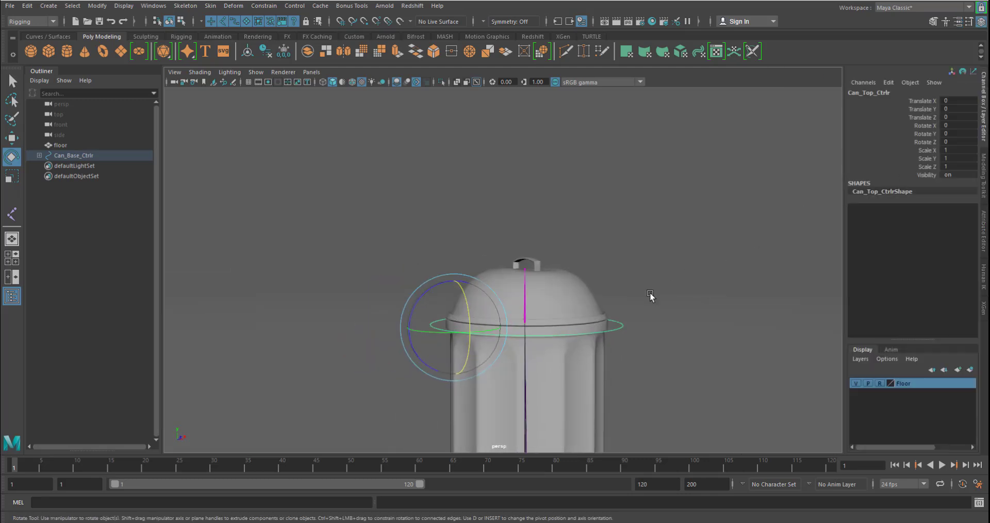
{"action": "left_click_drag", "start_coordinate": [670, 311], "coordinate": [579, 353], "text": "alt"}
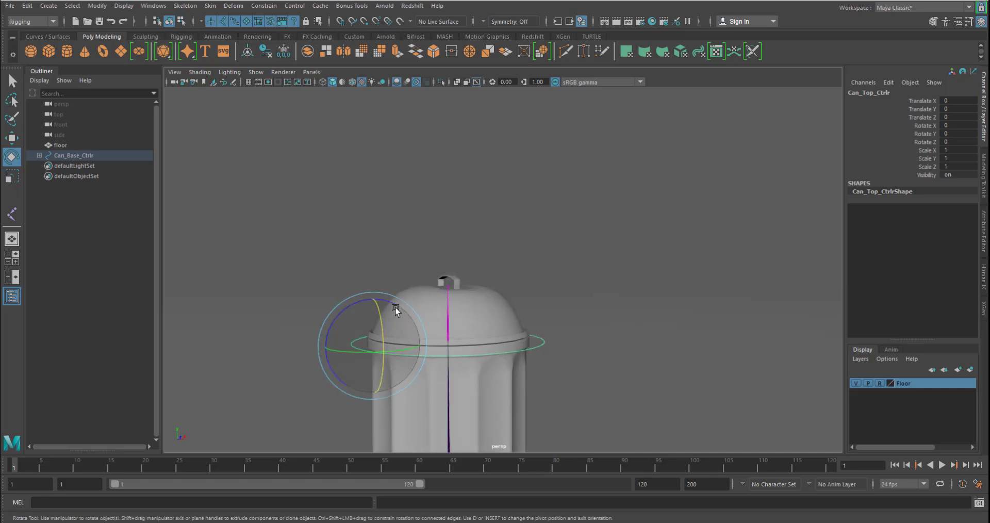
{"action": "left_click_drag", "start_coordinate": [346, 307], "coordinate": [284, 404]}
{"action": "key", "text": "ctrl+z"}
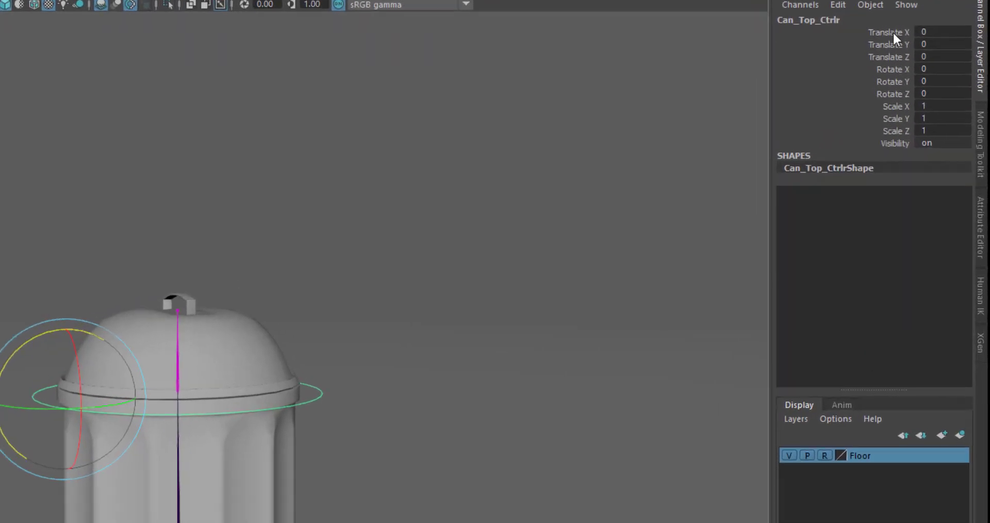
Lock and hide all of Can_Top_Ctrlr's channels, including visibility, except Rotate Z
{"action": "left_click", "coordinate": [923, 101]}
{"action": "key", "text": "w"}
{"action": "left_click", "coordinate": [898, 145], "text": "shift"}
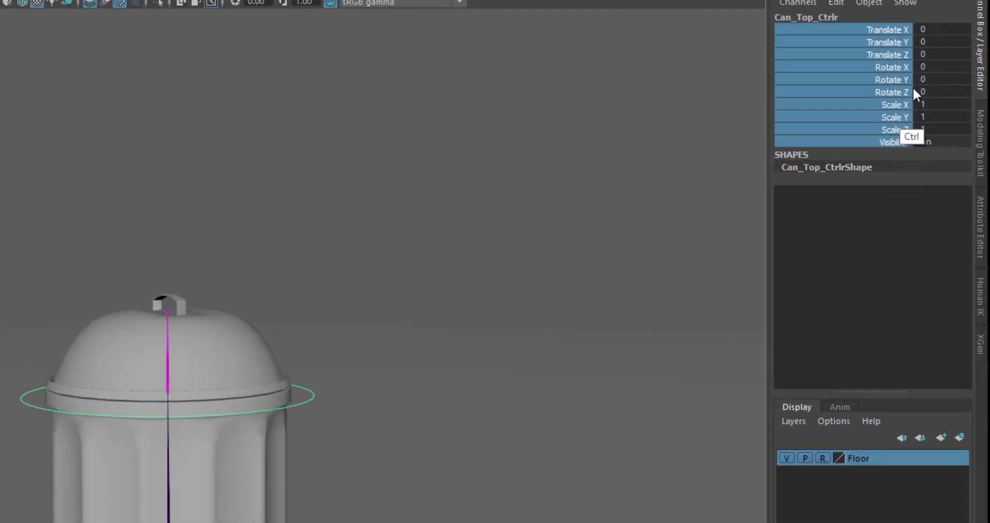
{"action": "left_click", "coordinate": [900, 91], "text": "ctrl"}
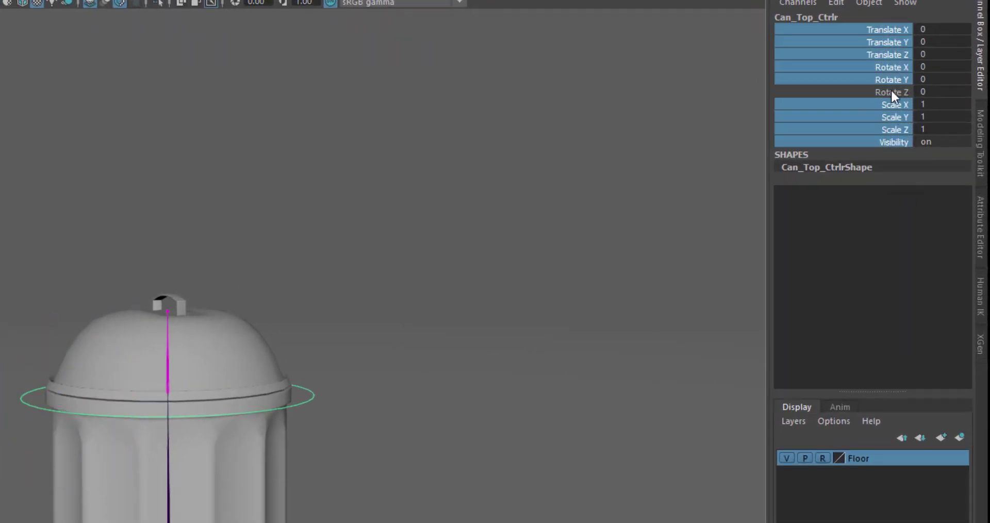
{"action": "right_click", "coordinate": [893, 108]}
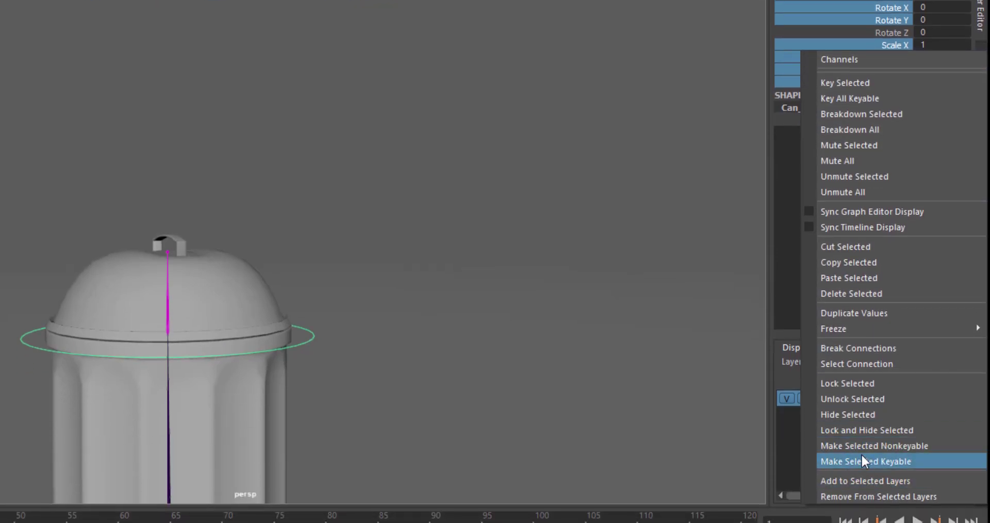
{"action": "left_click", "coordinate": [850, 429]}
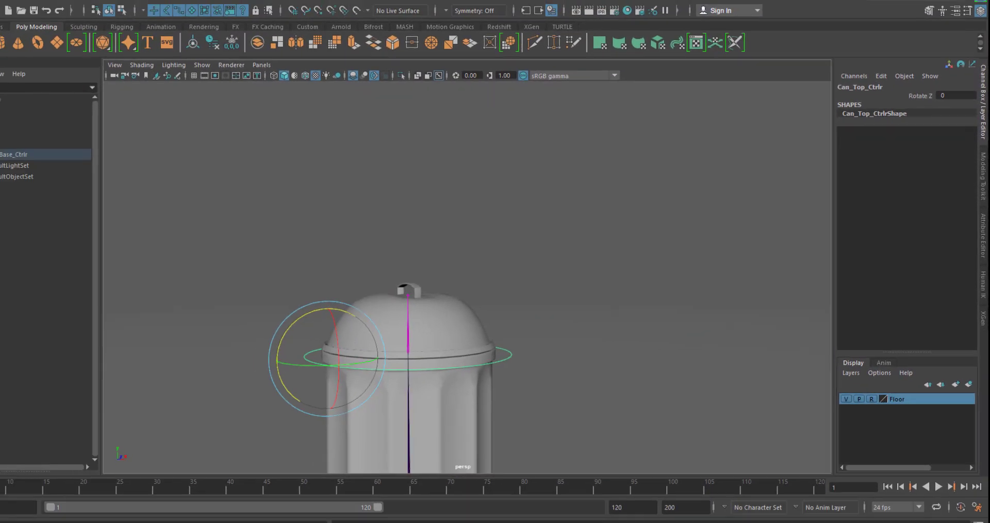
Check the Move and Scale manipulators on Can_Top_Ctrlr with its channels locked
{"action": "key", "text": "w"}
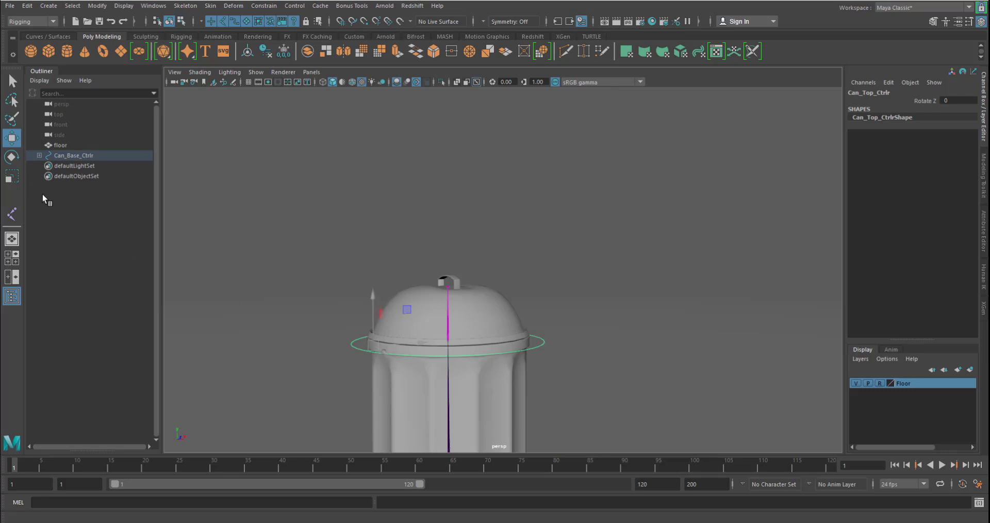
{"action": "left_click", "coordinate": [11, 178]}
{"action": "middle_click_drag", "start_coordinate": [557, 344], "coordinate": [580, 248], "text": "alt"}
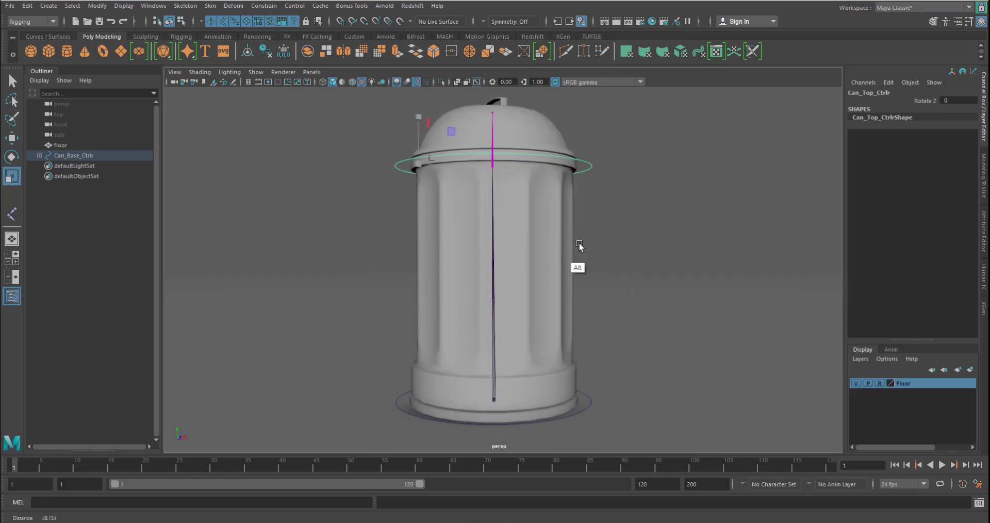
Set Can_Base_Ctrlr's Translate Z to 0 and open its Translate X value for editing
{"action": "left_click_drag", "start_coordinate": [579, 247], "coordinate": [614, 341], "text": "alt"}
{"action": "right_click_drag", "start_coordinate": [614, 341], "coordinate": [605, 342], "text": "alt"}
{"action": "left_click_drag", "start_coordinate": [605, 342], "coordinate": [574, 366], "text": "alt"}
{"action": "left_click", "coordinate": [569, 378]}
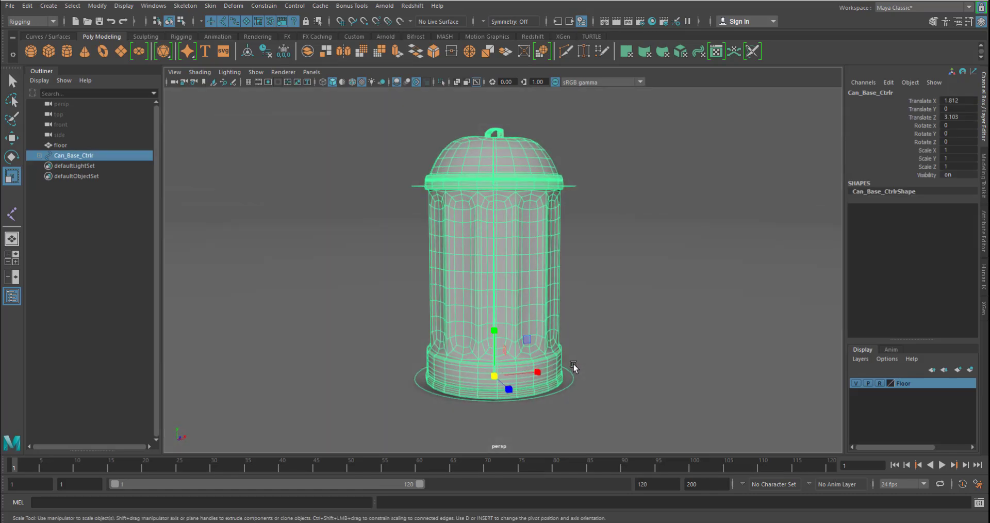
{"action": "left_click", "coordinate": [572, 382]}
{"action": "left_click", "coordinate": [574, 389]}
{"action": "double_click", "coordinate": [955, 117]}
{"action": "type", "text": "0"}
{"action": "key", "text": "Return"}
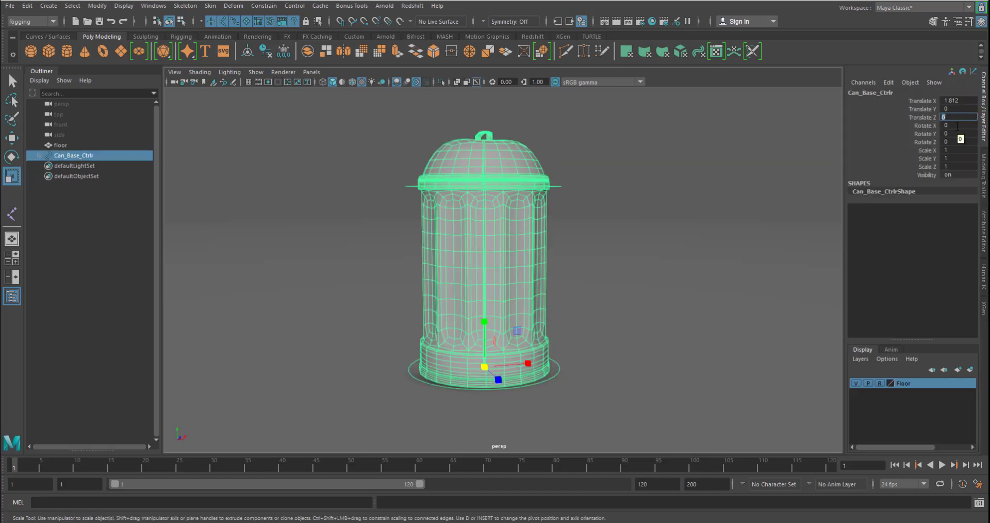
{"action": "double_click", "coordinate": [962, 103]}
Swing the lid partly open by rotating Can_Top_Ctrlr about Z
{"action": "left_click_drag", "start_coordinate": [612, 227], "coordinate": [588, 289], "text": "alt"}
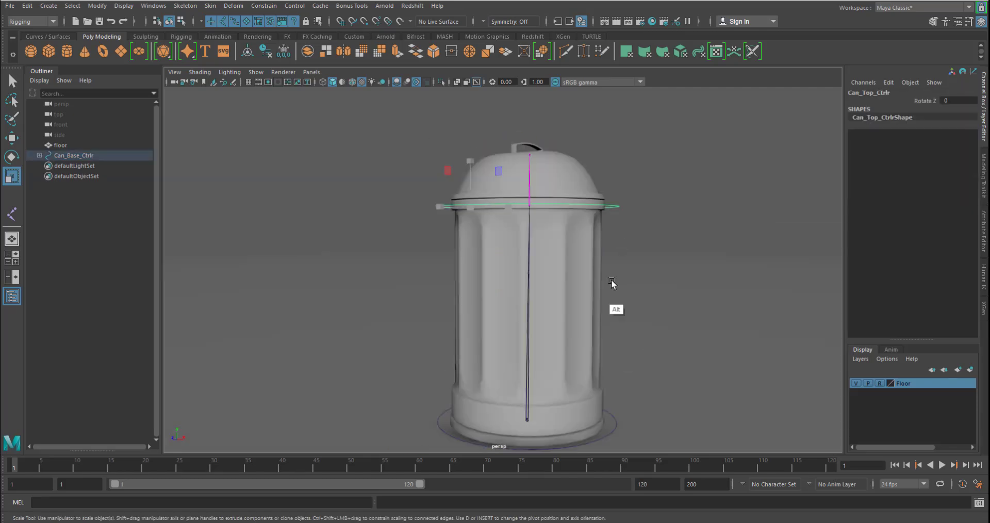
{"action": "key", "text": "e"}
{"action": "left_click_drag", "start_coordinate": [612, 281], "coordinate": [665, 294], "text": "alt"}
{"action": "left_click_drag", "start_coordinate": [477, 224], "coordinate": [454, 214]}
{"action": "right_click_drag", "start_coordinate": [582, 330], "coordinate": [638, 383], "text": "alt"}
{"action": "left_click_drag", "start_coordinate": [484, 230], "coordinate": [474, 254]}
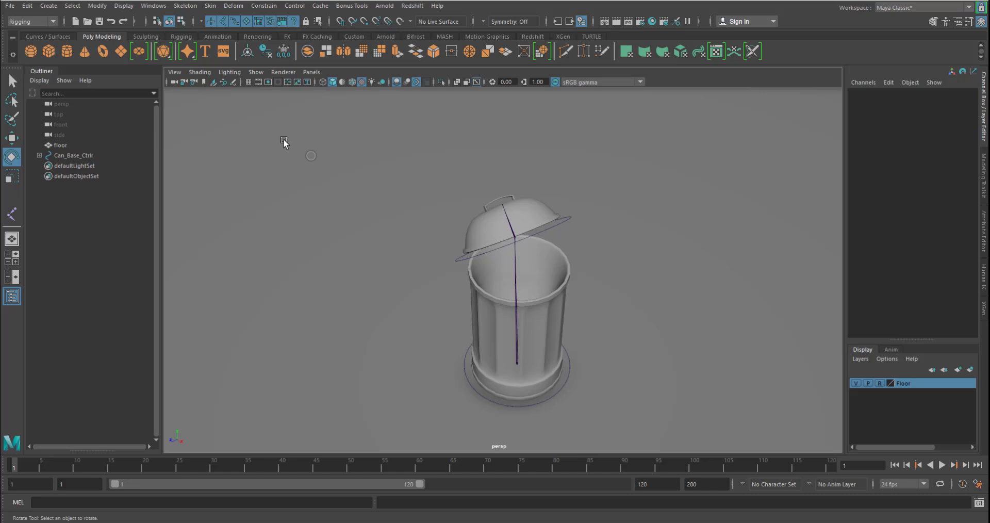
Add point, ambient and directional lights at the can, raising the point light, and shade the viewport with the scene lights
{"action": "left_click", "coordinate": [257, 36]}
{"action": "left_click", "coordinate": [66, 51]}
{"action": "key", "text": "w"}
{"action": "left_click_drag", "start_coordinate": [508, 335], "coordinate": [508, 233]}
{"action": "key", "text": "7"}
{"action": "left_click_drag", "start_coordinate": [691, 289], "coordinate": [568, 293], "text": "alt"}
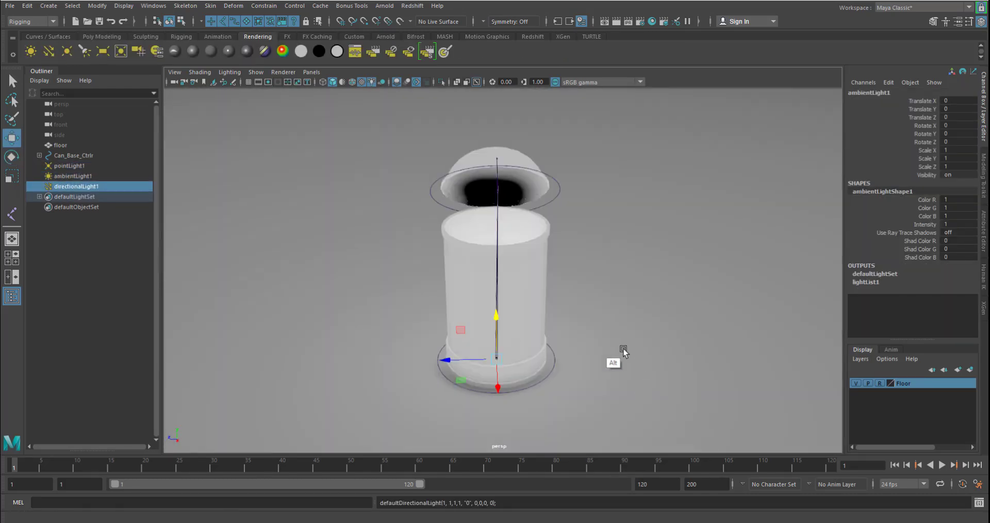
Position directionalLight1 beside the can at about Translate Y 20 and Z -31, aimed downward, and show shadows in the viewport
{"action": "right_click_drag", "start_coordinate": [623, 354], "coordinate": [586, 322], "text": "alt"}
{"action": "key", "text": "t"}
{"action": "left_click_drag", "start_coordinate": [630, 259], "coordinate": [613, 278], "text": "alt"}
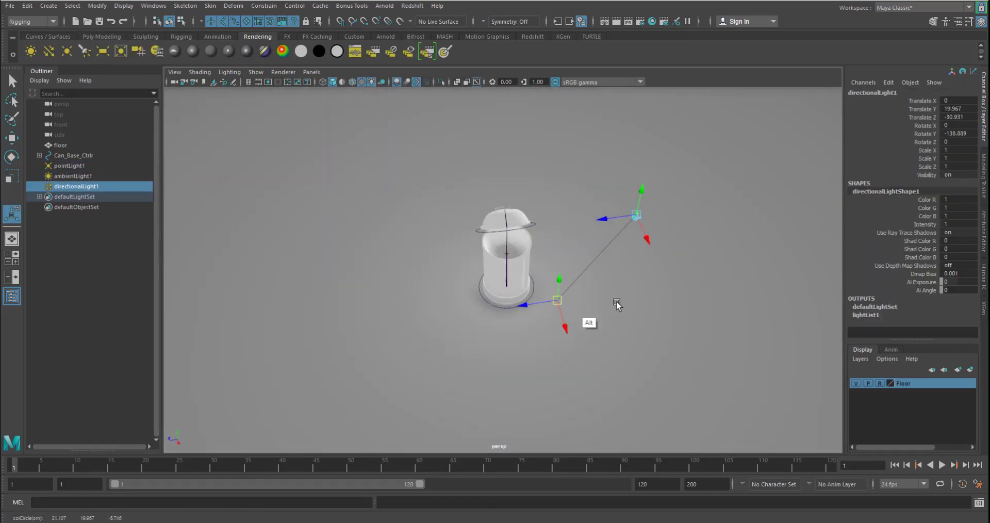
{"action": "left_click", "coordinate": [381, 82]}
{"action": "right_click_drag", "start_coordinate": [583, 310], "coordinate": [640, 361], "text": "alt"}
Lower the intensity of ambientLight1
{"action": "left_click", "coordinate": [72, 176]}
{"action": "left_click", "coordinate": [925, 224]}
{"action": "middle_click_drag", "start_coordinate": [784, 309], "coordinate": [754, 310]}
Give pointLight1 a reddish color so it tints the inside of the can
{"action": "left_click", "coordinate": [70, 165]}
{"action": "mouse_move", "coordinate": [619, 330]}
{"action": "left_mouse_down", "text": "alt"}
{"action": "mouse_move", "coordinate": [649, 355]}
{"action": "mouse_move", "coordinate": [636, 336]}
{"action": "mouse_move", "coordinate": [524, 294]}
{"action": "mouse_move", "coordinate": [518, 267]}
{"action": "mouse_move", "coordinate": [488, 252]}
{"action": "left_mouse_up", "text": "alt"}
{"action": "key", "text": "t"}
{"action": "key", "text": "ctrl+a"}
{"action": "left_click", "coordinate": [824, 89]}
{"action": "left_click", "coordinate": [845, 206]}
{"action": "left_click", "coordinate": [803, 235]}
{"action": "left_click", "coordinate": [875, 247]}
Clear the selection and examine the lit trash can and its open lid from several angles
{"action": "right_click_drag", "start_coordinate": [593, 294], "coordinate": [556, 275], "text": "alt"}
{"action": "key", "text": "q"}
{"action": "key", "text": "alt+5"}
{"action": "left_click_drag", "start_coordinate": [556, 274], "coordinate": [541, 221], "text": "alt"}
{"action": "left_click", "coordinate": [541, 222]}
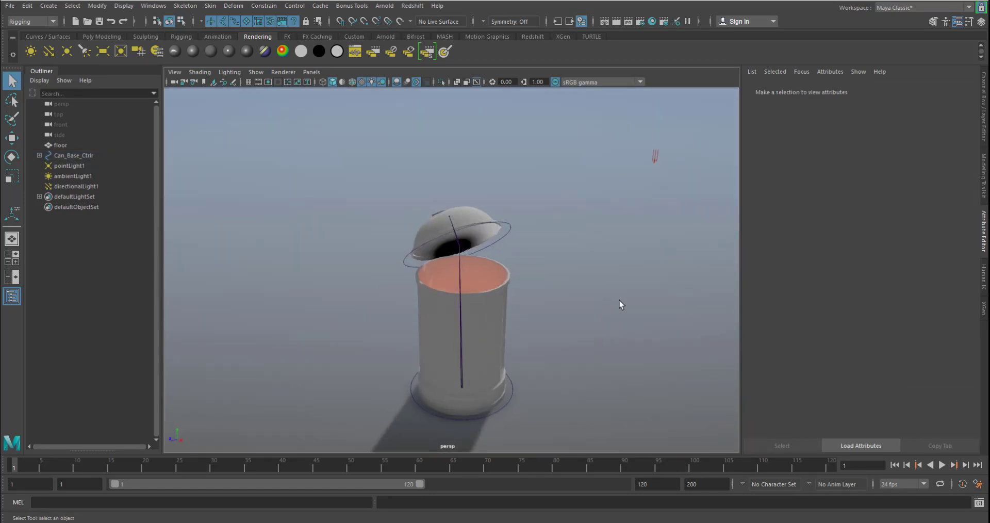
{"action": "left_click_drag", "start_coordinate": [621, 304], "coordinate": [504, 336], "text": "alt"}
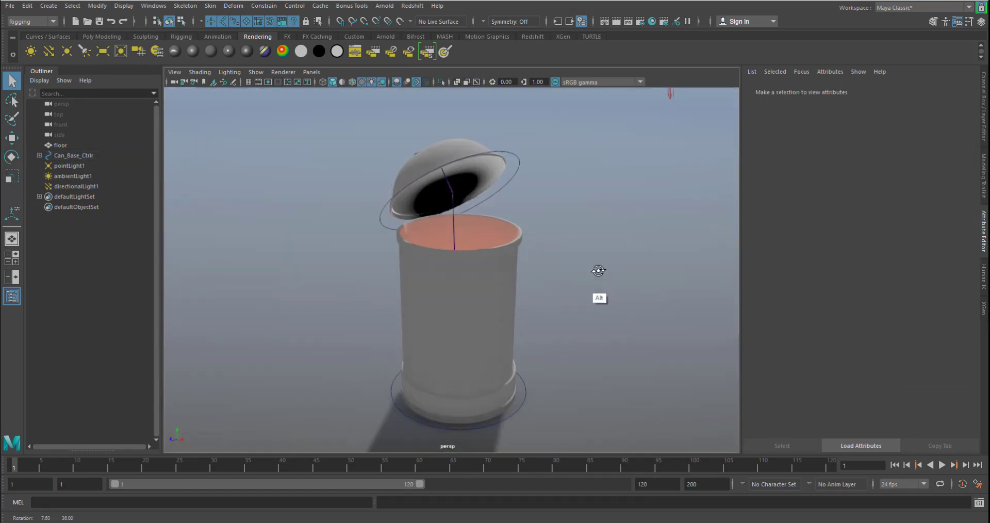
{"action": "left_click_drag", "start_coordinate": [596, 271], "coordinate": [391, 295], "text": "alt"}
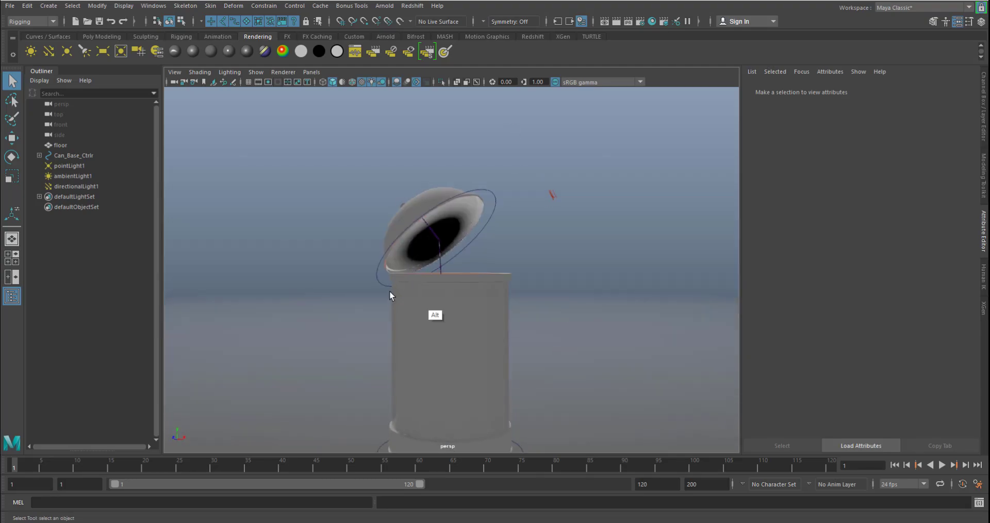